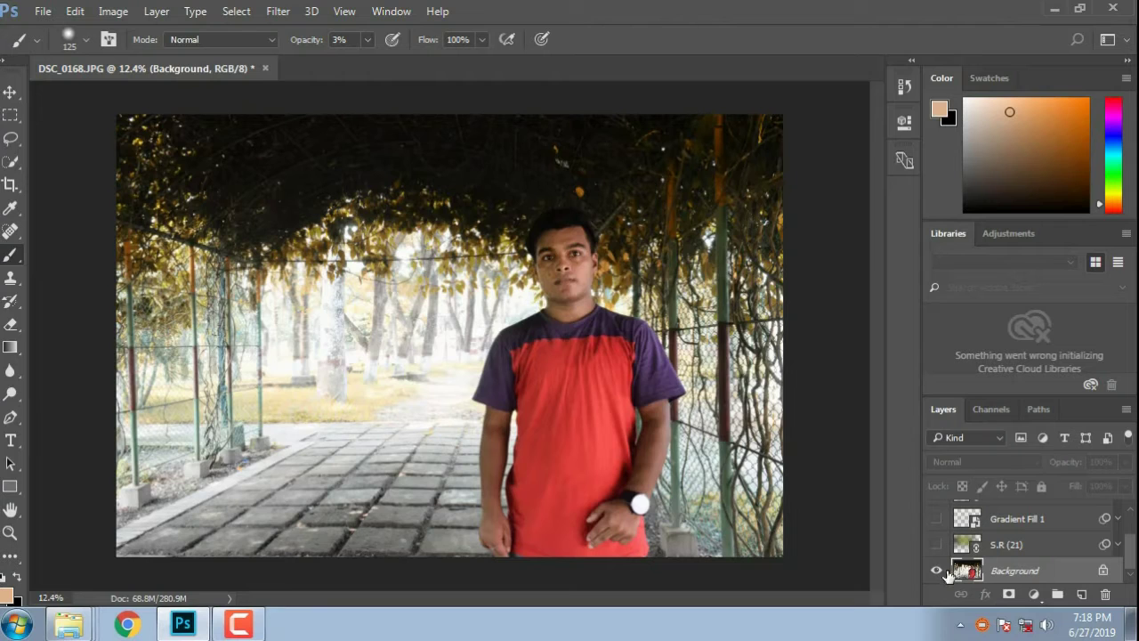
# - Toggle the Background layer's visibility off and on to check the edited photo
pyautogui.click(937, 571)
pyautogui.click(937, 573)
pyautogui.click(937, 571)
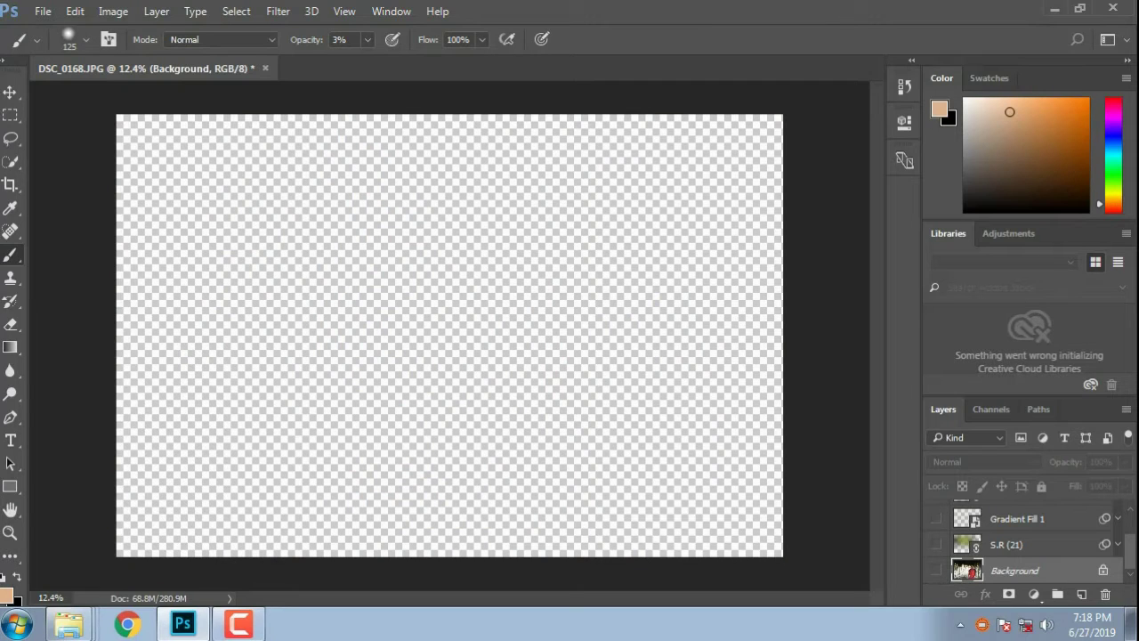
pyautogui.click(936, 571)
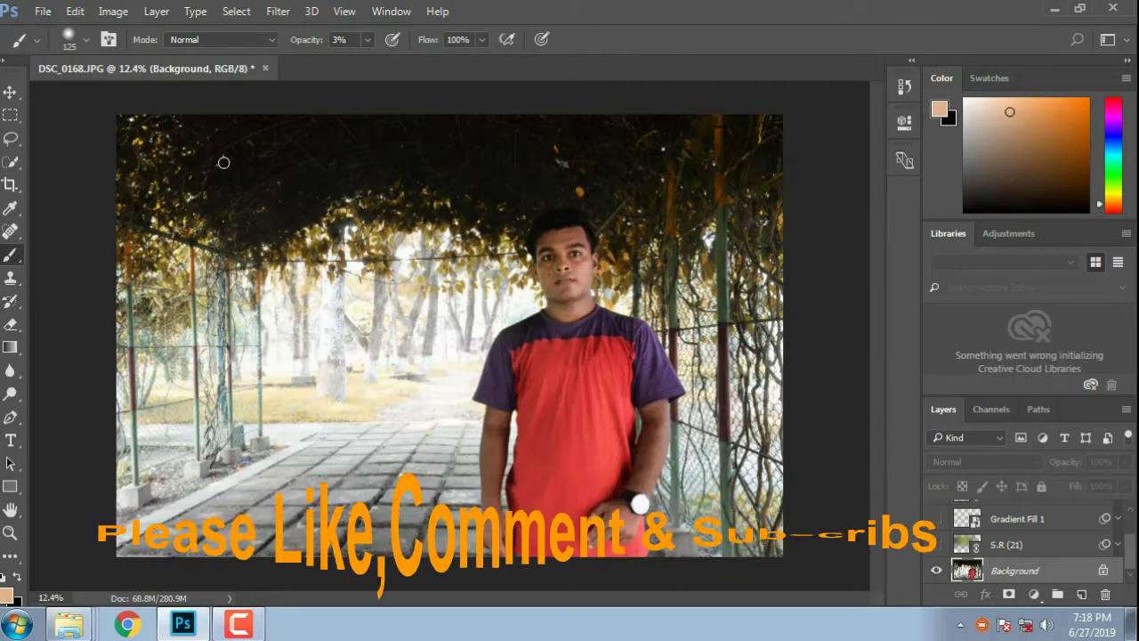
# - Close the DSC_0168.JPG document without saving its changes
pyautogui.click(264, 68)
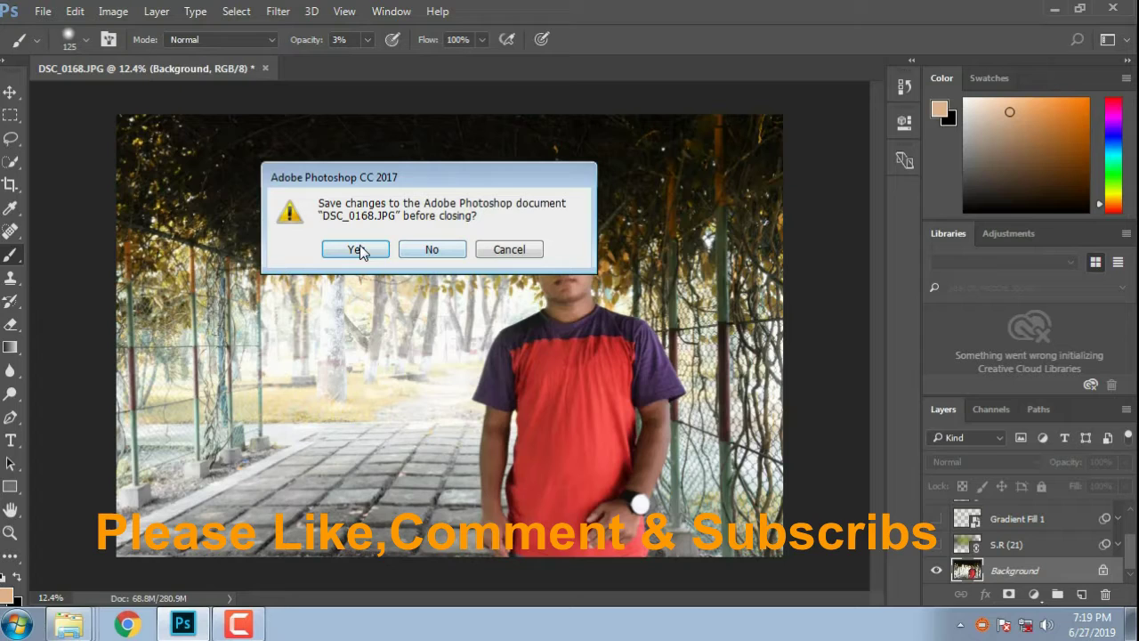
pyautogui.click(431, 250)
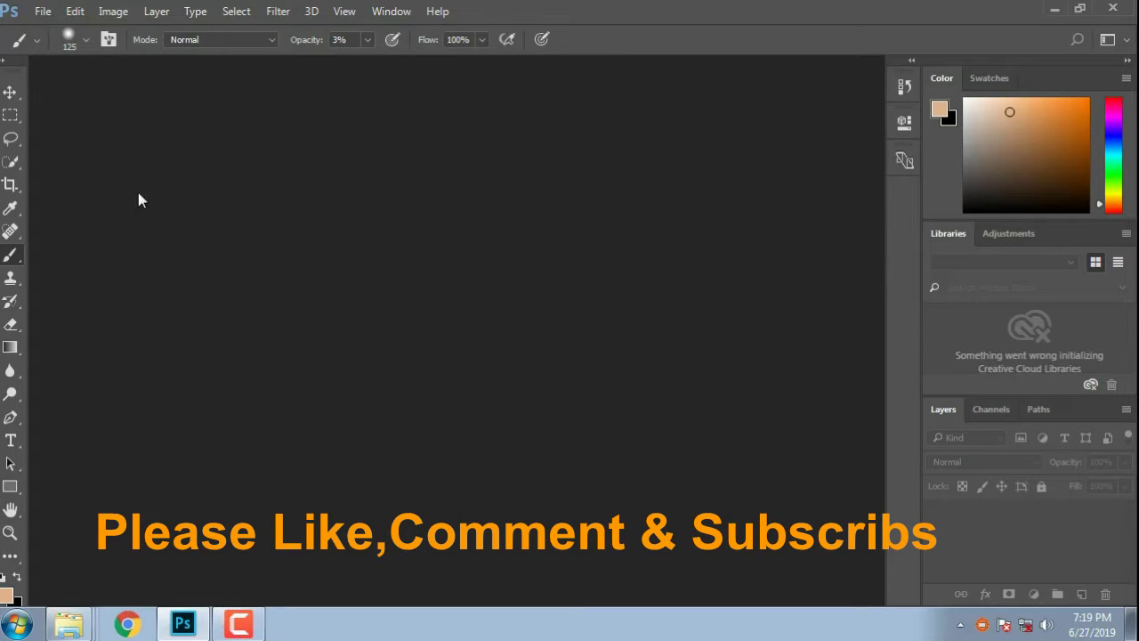
# - Bring up the RASAL pARK folder in a smaller Explorer window and locate the DSC_0168 photo
pyautogui.click(43, 10)
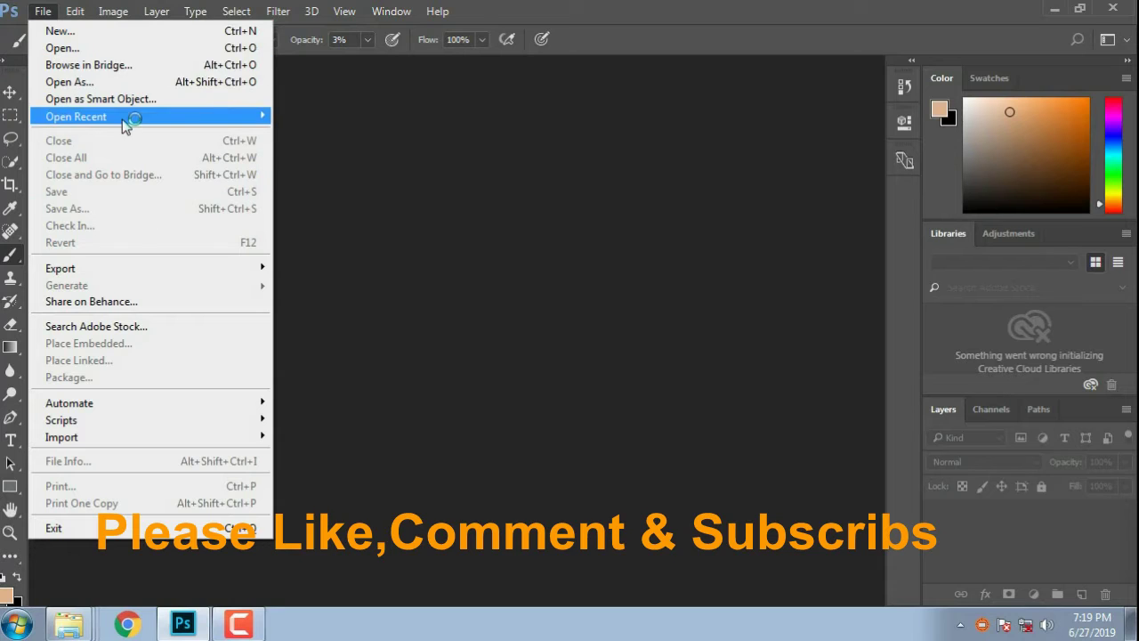
pyautogui.click(63, 48)
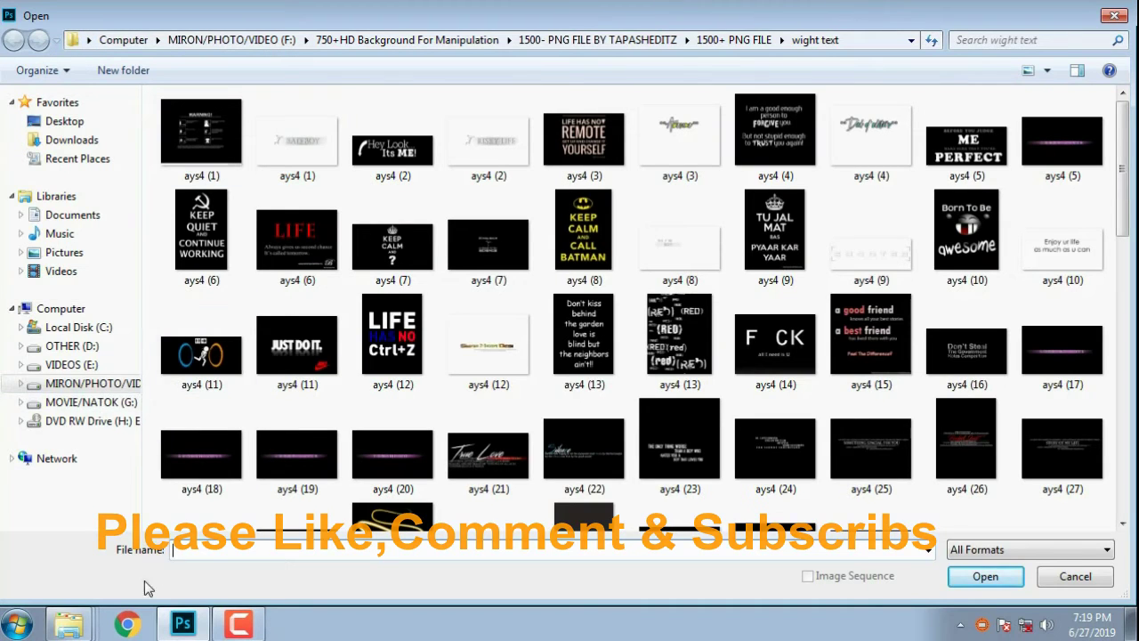
pyautogui.rightClick(68, 623)
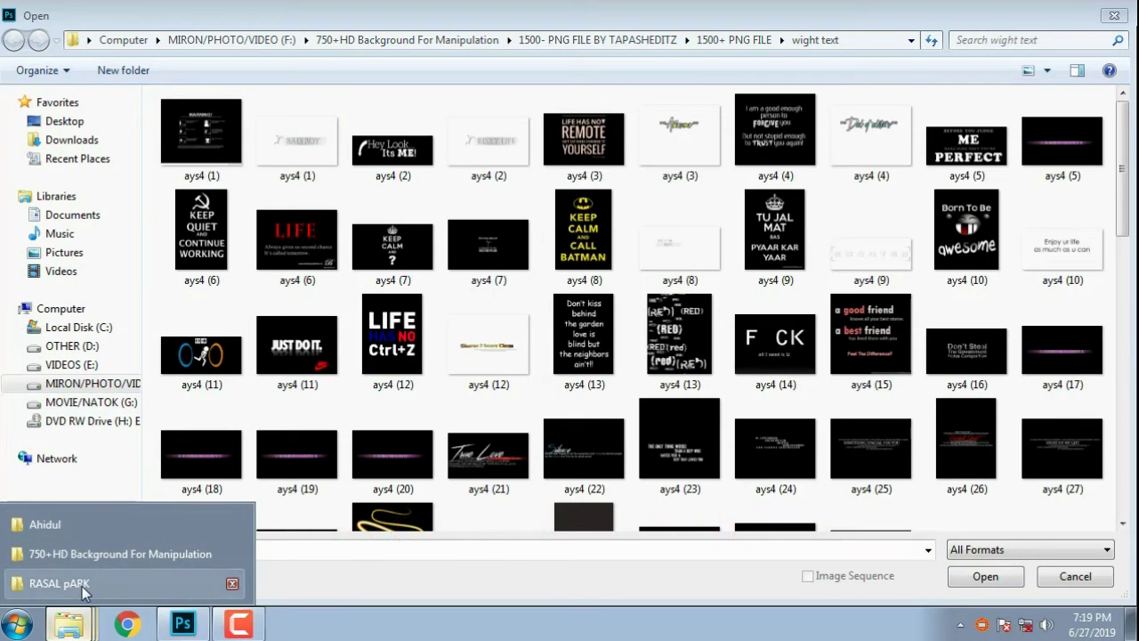
pyautogui.click(100, 579)
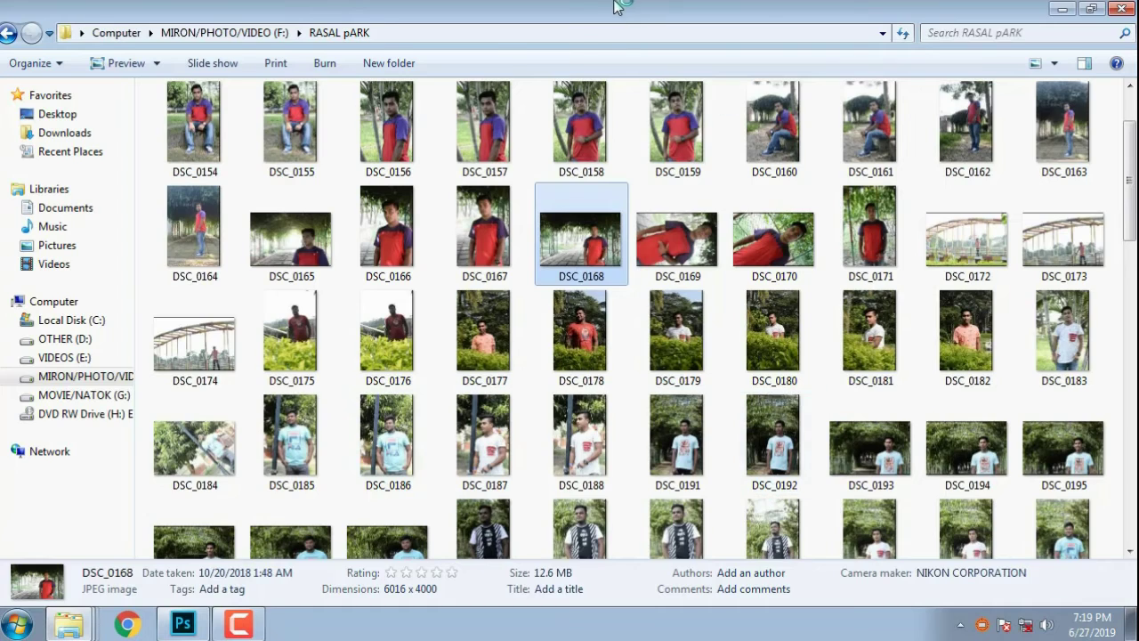
pyautogui.moveTo(614, 4); pyautogui.dragTo(716, 56)
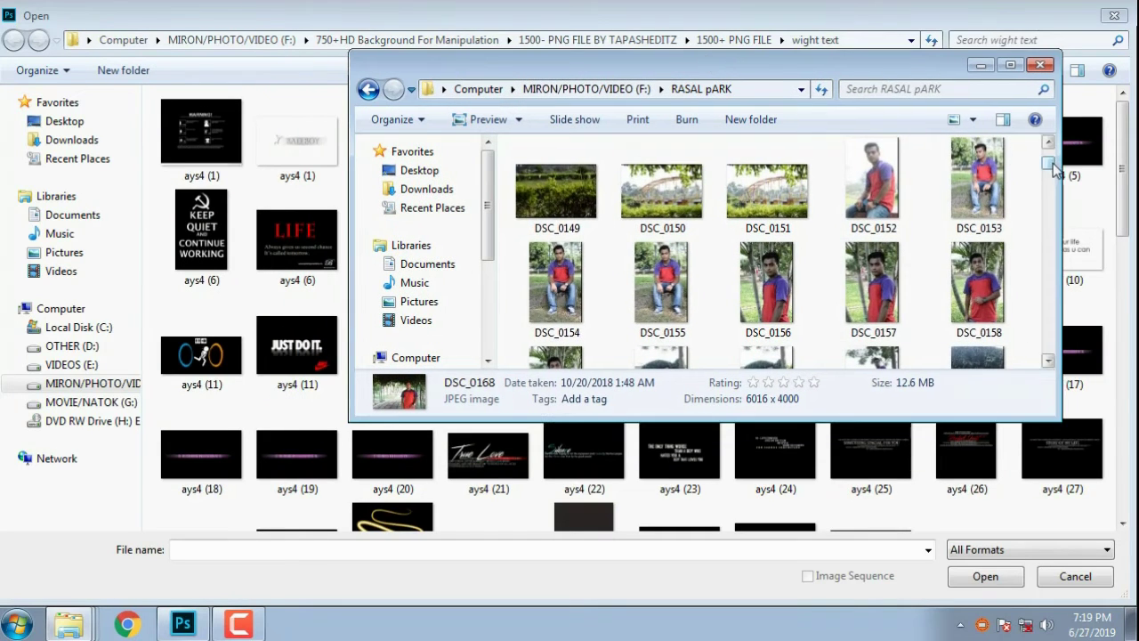
pyautogui.moveTo(1053, 169); pyautogui.dragTo(1051, 185)
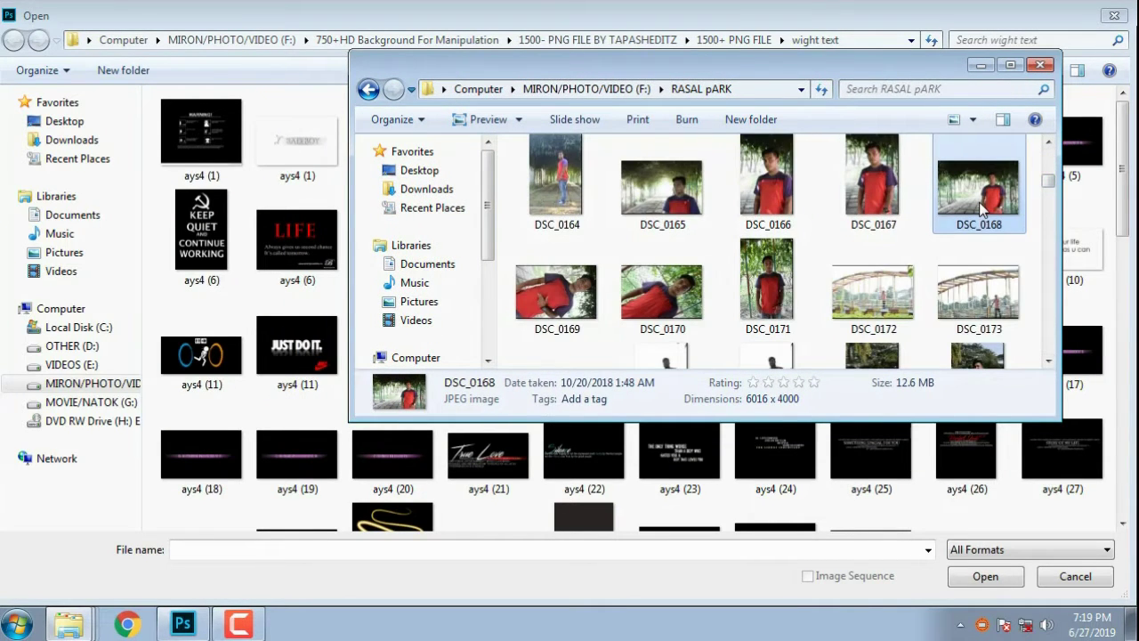
# - Open the DSC_0168 photo in a maximized Photoshop window and unlock its Background layer
pyautogui.moveTo(982, 207); pyautogui.dragTo(182, 627)
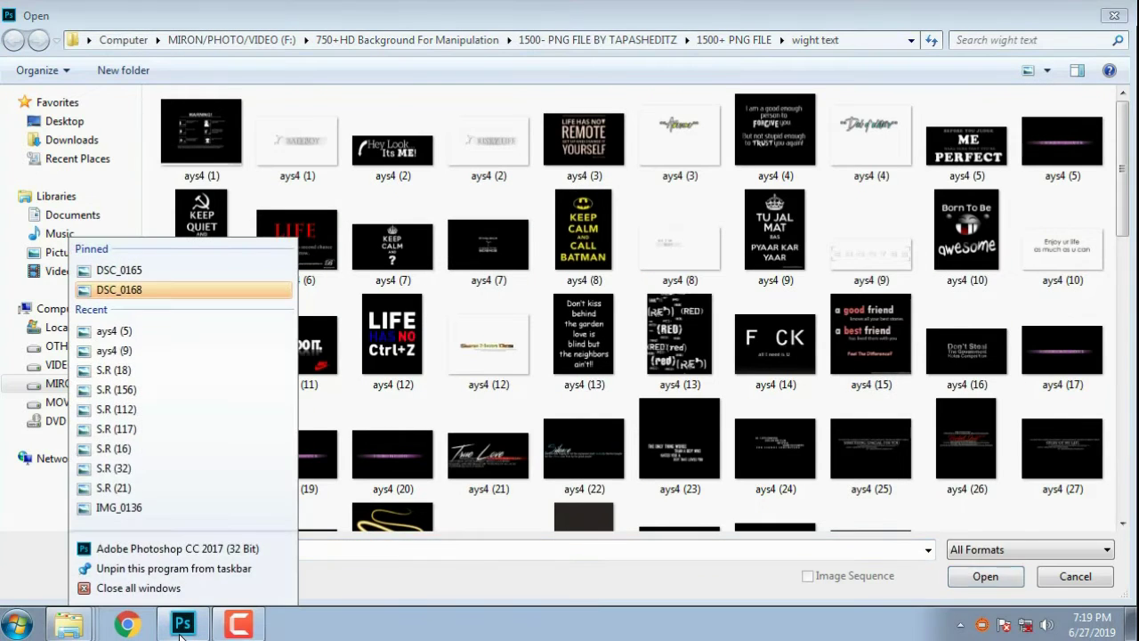
pyautogui.click(185, 551)
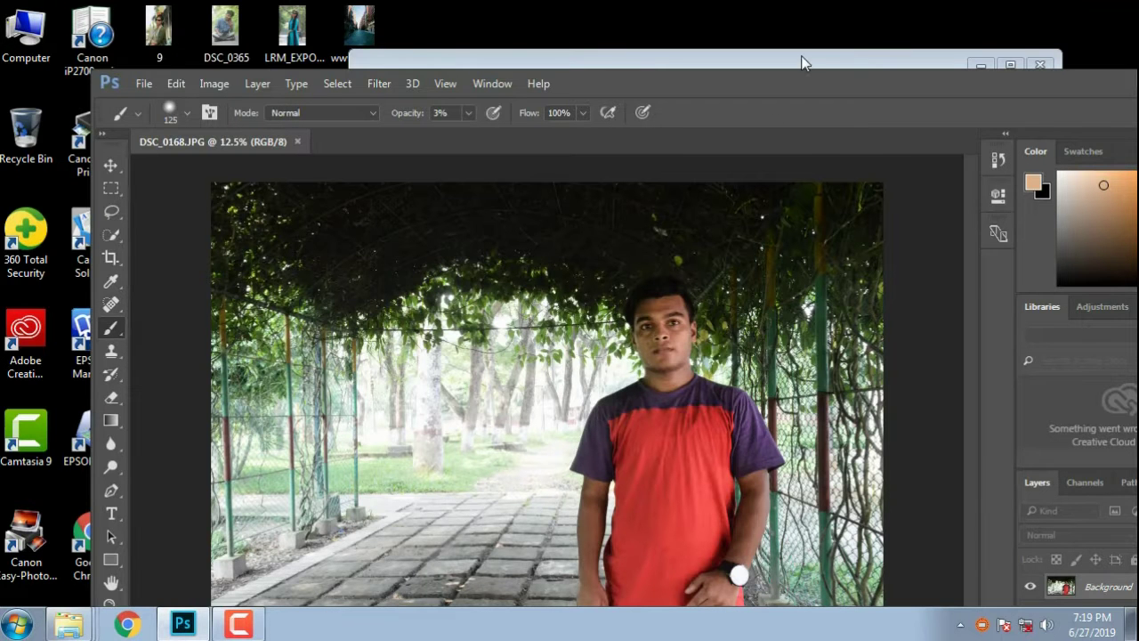
pyautogui.doubleClick(866, 90)
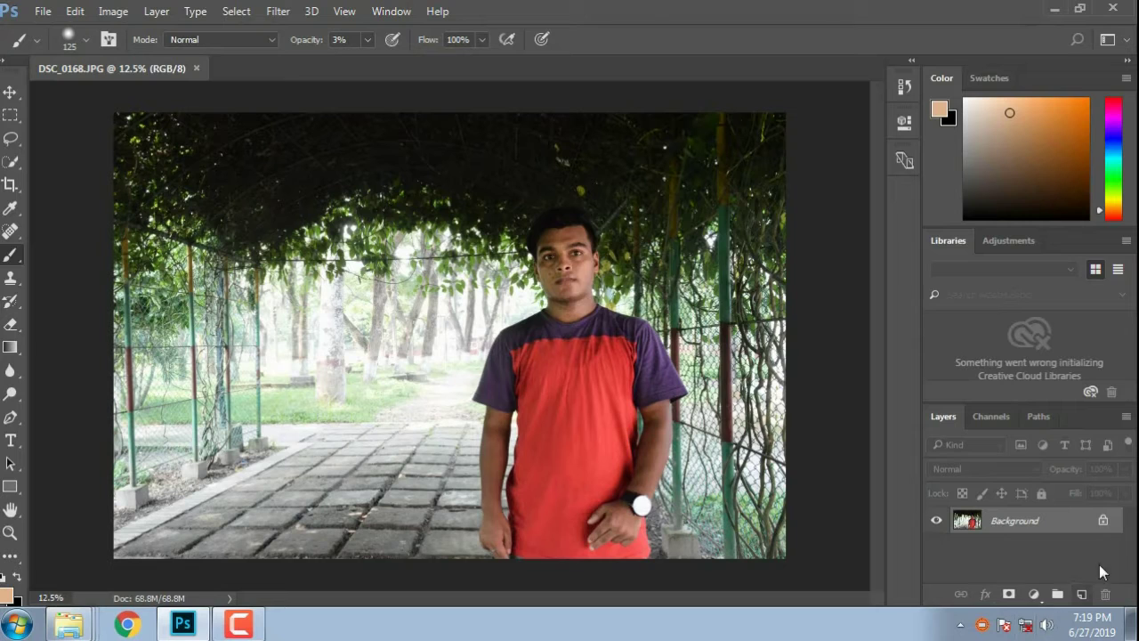
pyautogui.click(1103, 519)
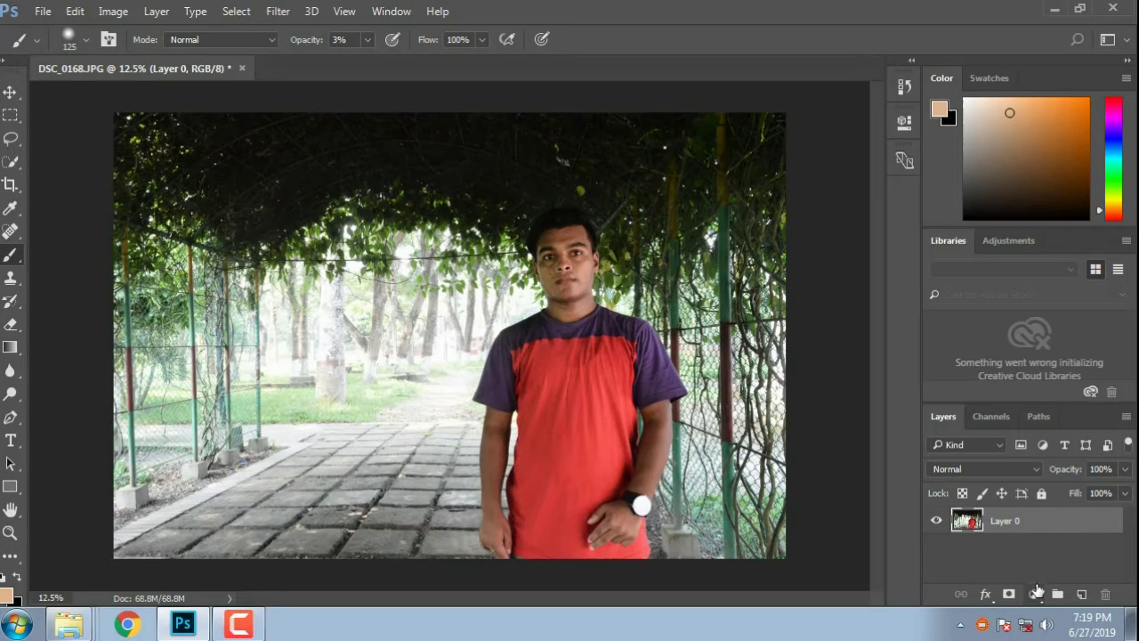
# - Start placing a linked image and browse to the coler folder inside 1500+ PNG FILE
pyautogui.click(42, 11)
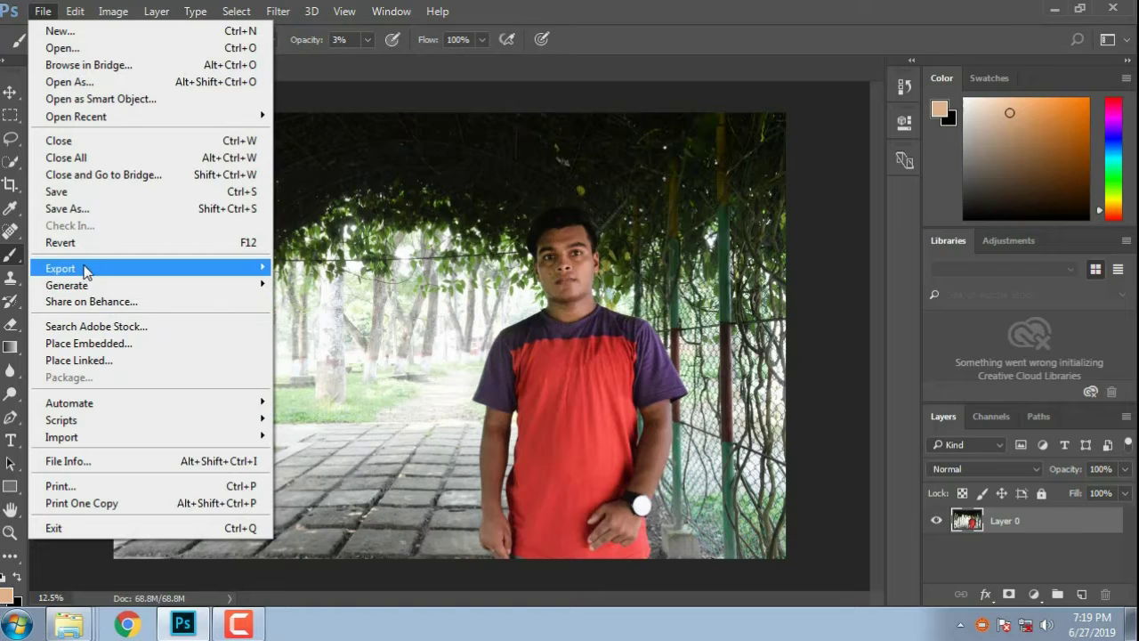
pyautogui.click(132, 359)
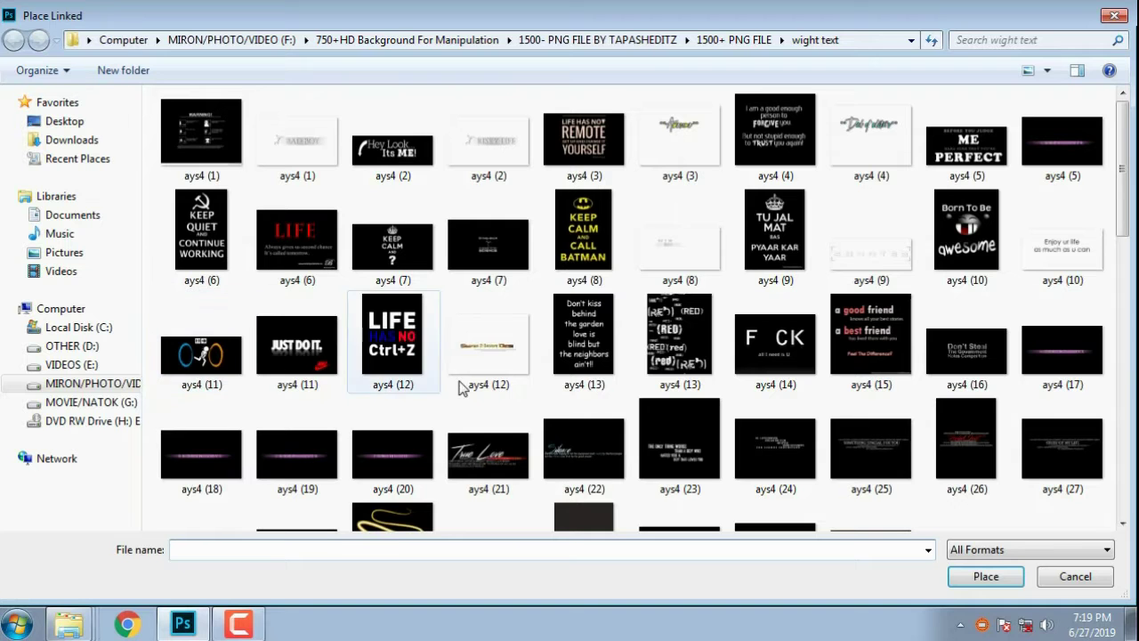
pyautogui.click(457, 41)
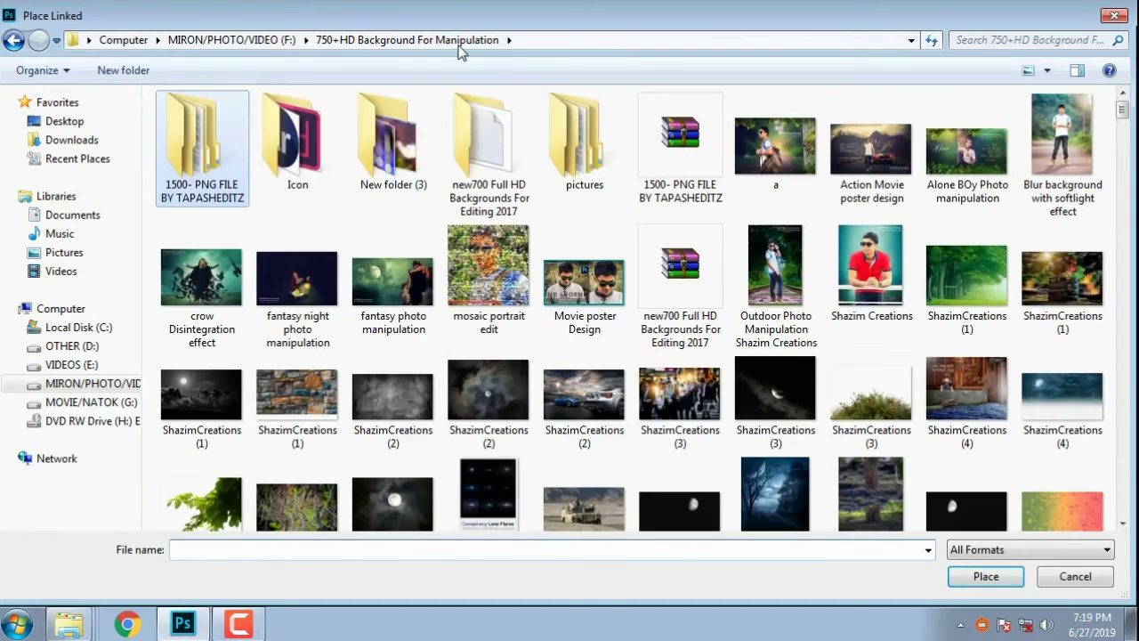
pyautogui.doubleClick(223, 135)
pyautogui.doubleClick(221, 133)
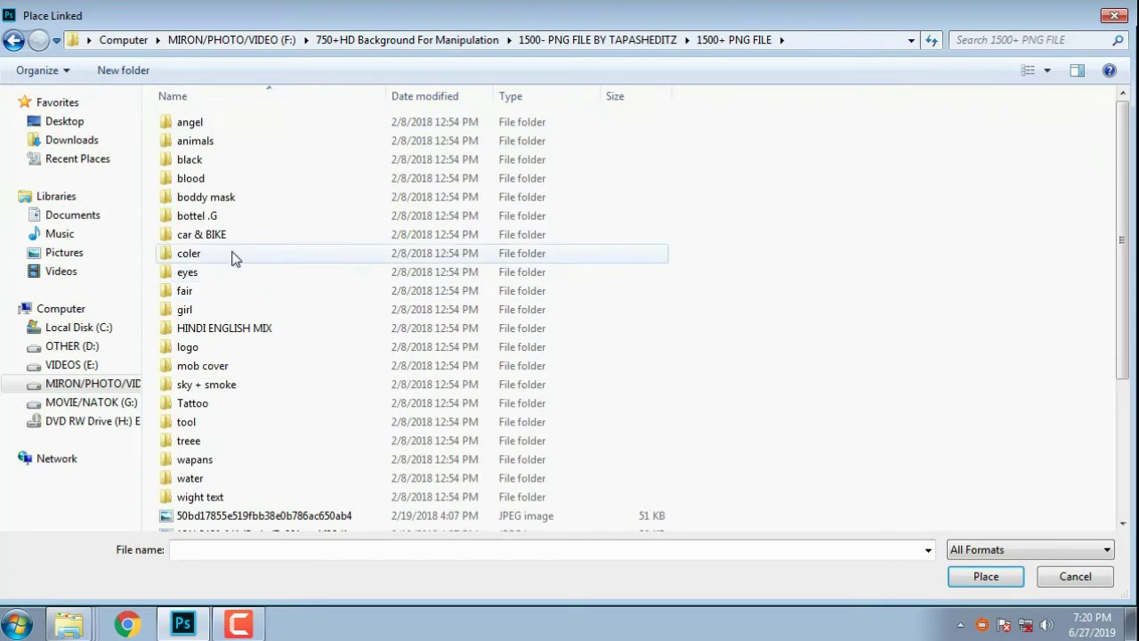
pyautogui.click(196, 258)
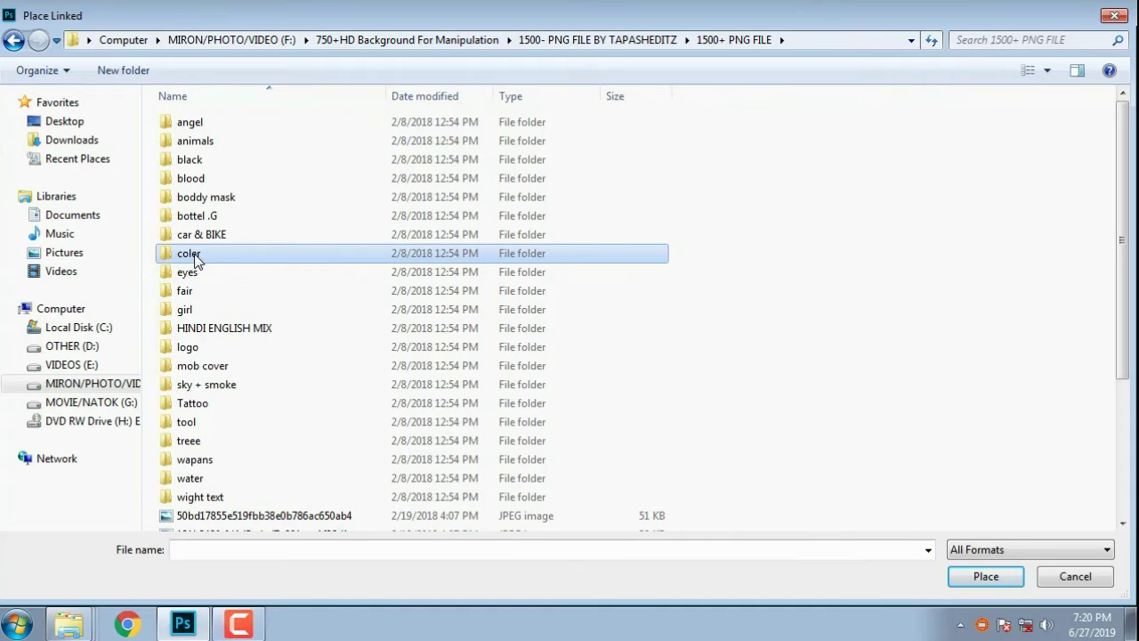
pyautogui.doubleClick(196, 256)
pyautogui.scroll(-3, 391, 320)
pyautogui.scroll(3, 602, 337)
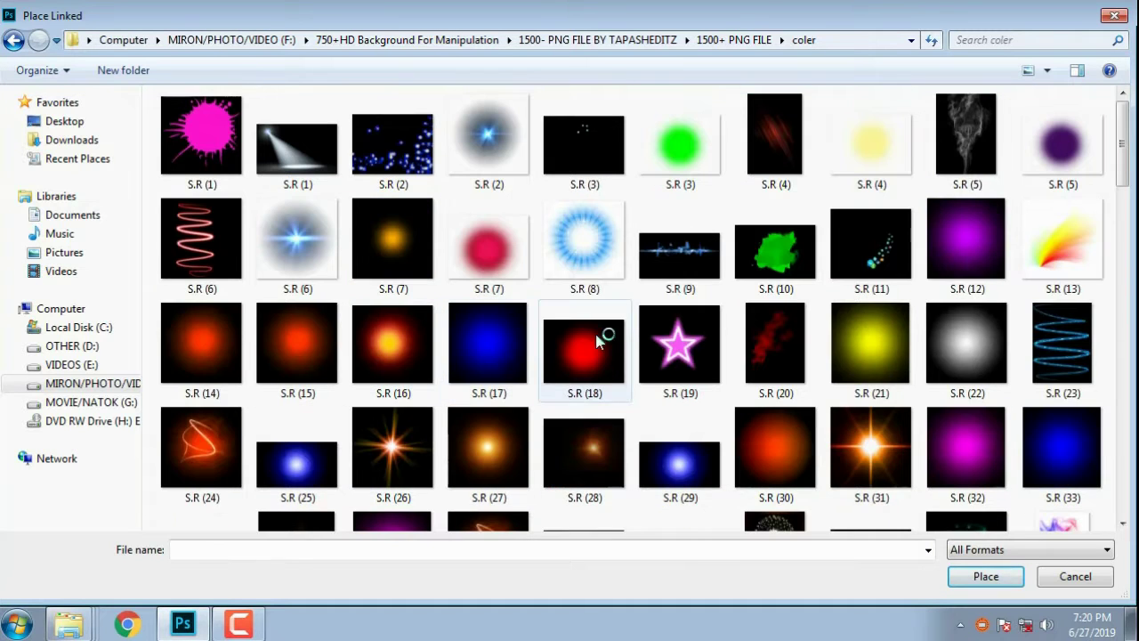
# - Place the yellow glow image S.R (21) as a linked layer and set its blend mode to Screen
pyautogui.click(476, 259)
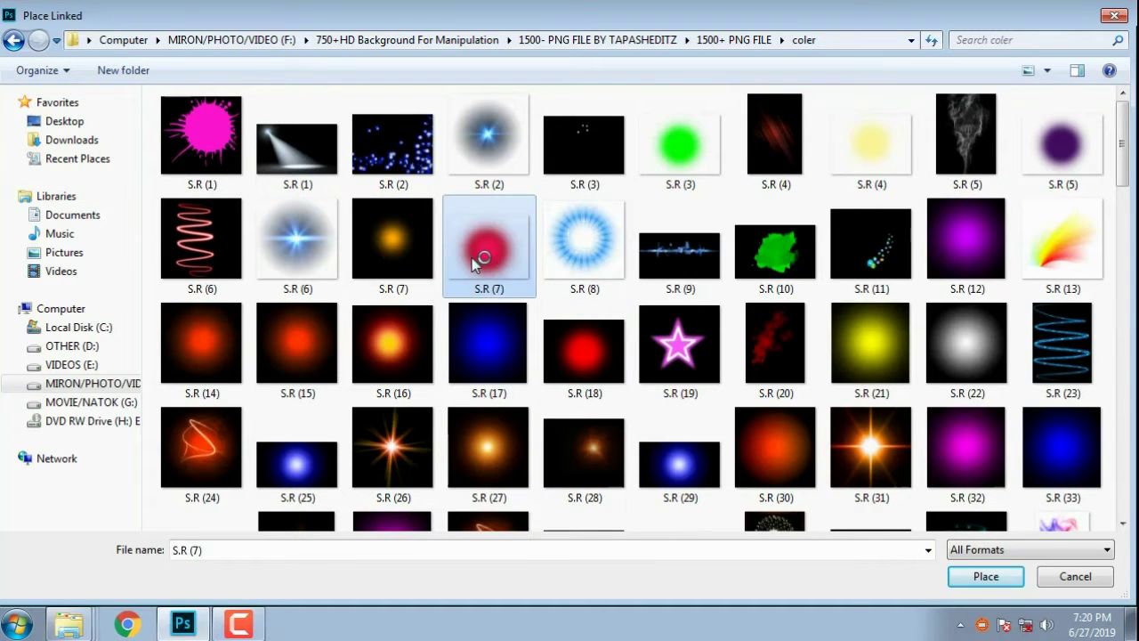
pyautogui.click(907, 373)
pyautogui.click(988, 576)
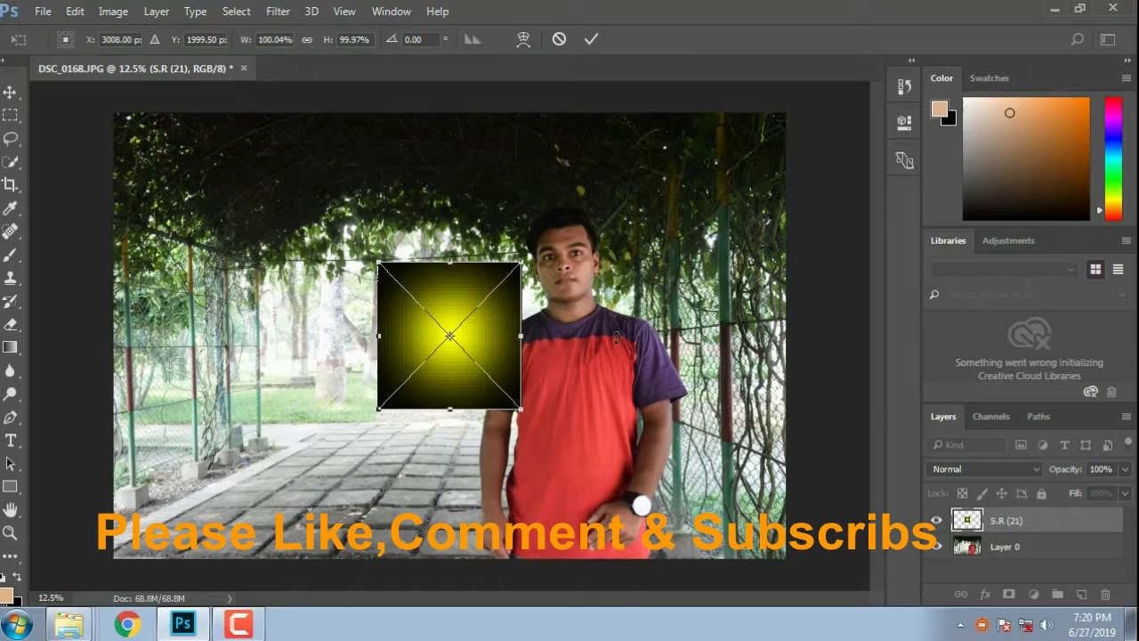
pyautogui.click(591, 39)
pyautogui.press('b')
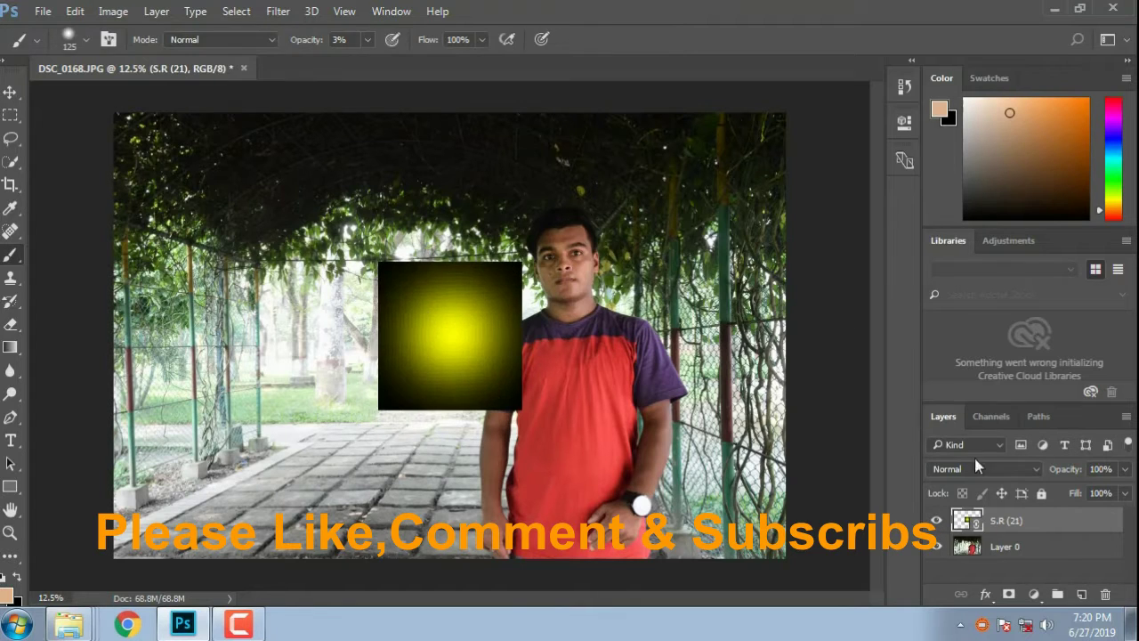
pyautogui.click(980, 469)
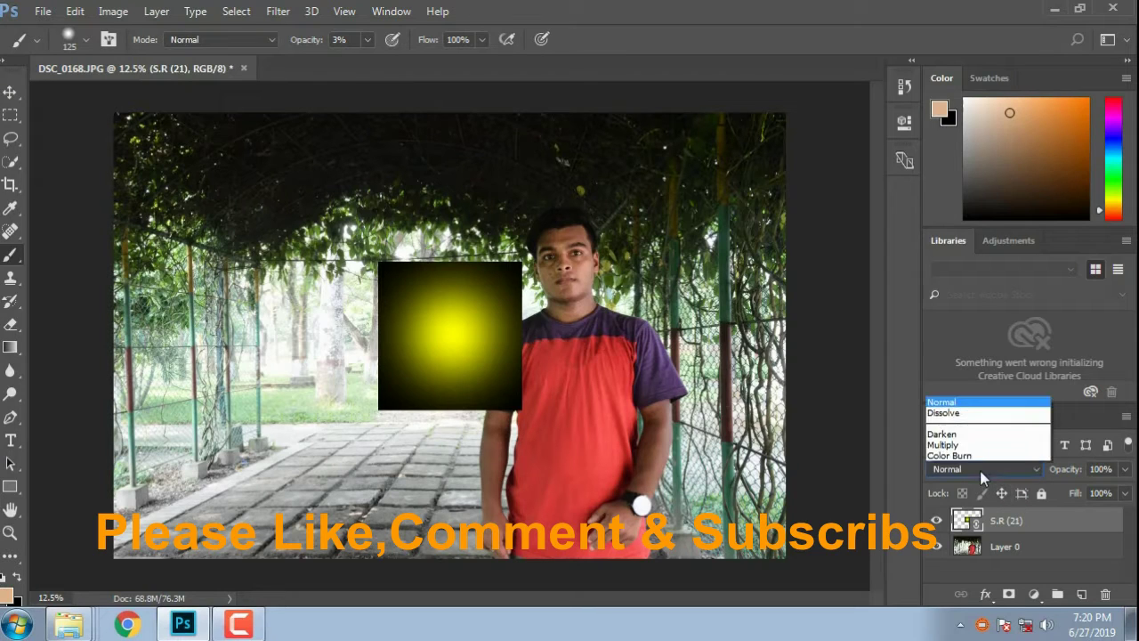
pyautogui.click(945, 230)
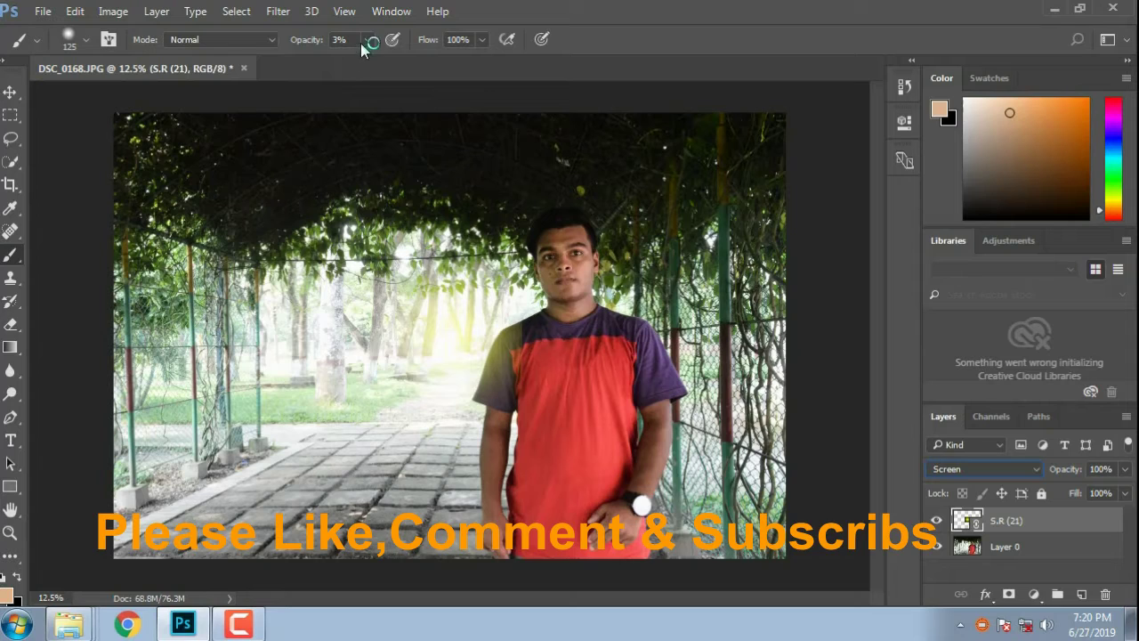
# - Enlarge the yellow glow to about 370% width and 260% height, and shift it over the bright tunnel opening
pyautogui.click(11, 91)
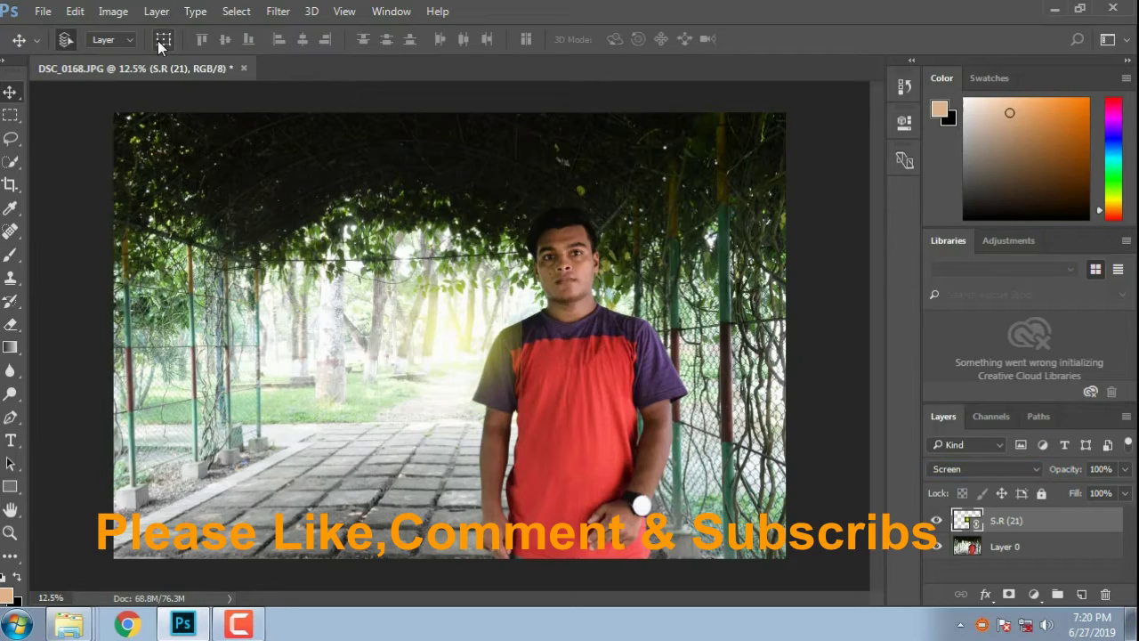
pyautogui.moveTo(379, 263); pyautogui.dragTo(209, 153)
pyautogui.moveTo(536, 427); pyautogui.dragTo(713, 507)
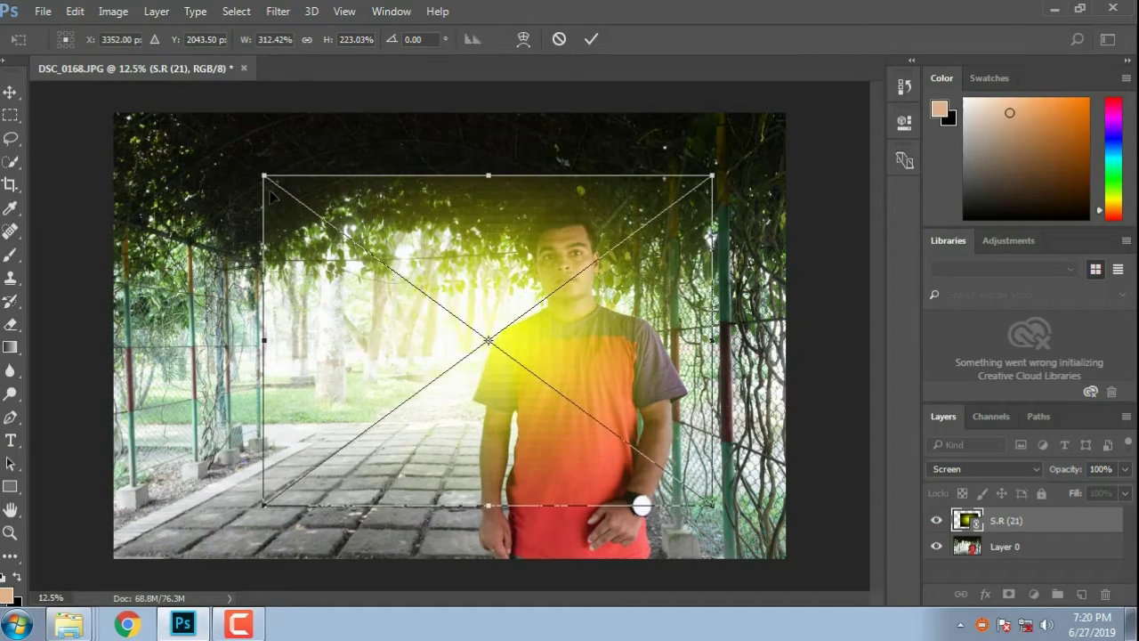
pyautogui.moveTo(263, 175); pyautogui.dragTo(182, 121)
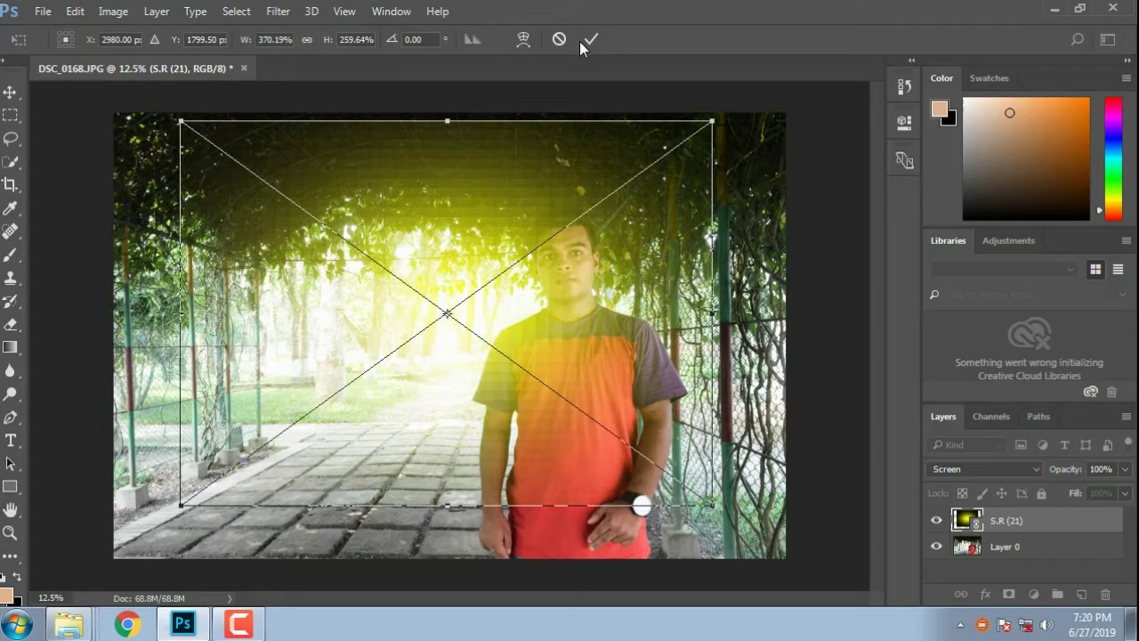
pyautogui.click(580, 41)
pyautogui.moveTo(577, 269); pyautogui.dragTo(494, 273)
pyautogui.click(1125, 470)
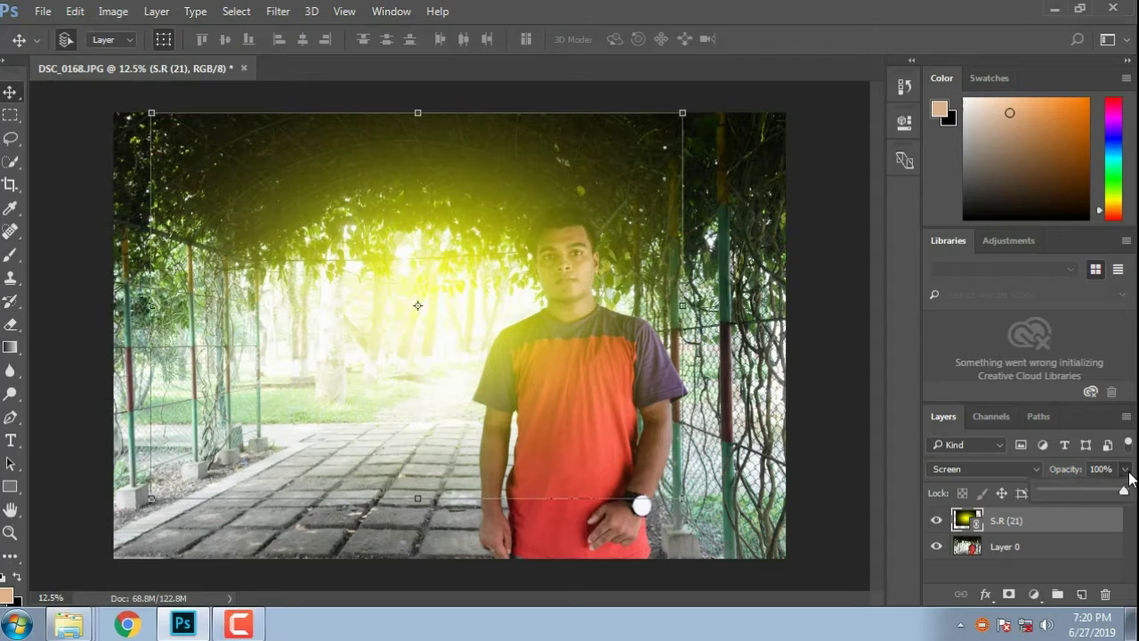
pyautogui.click(644, 621)
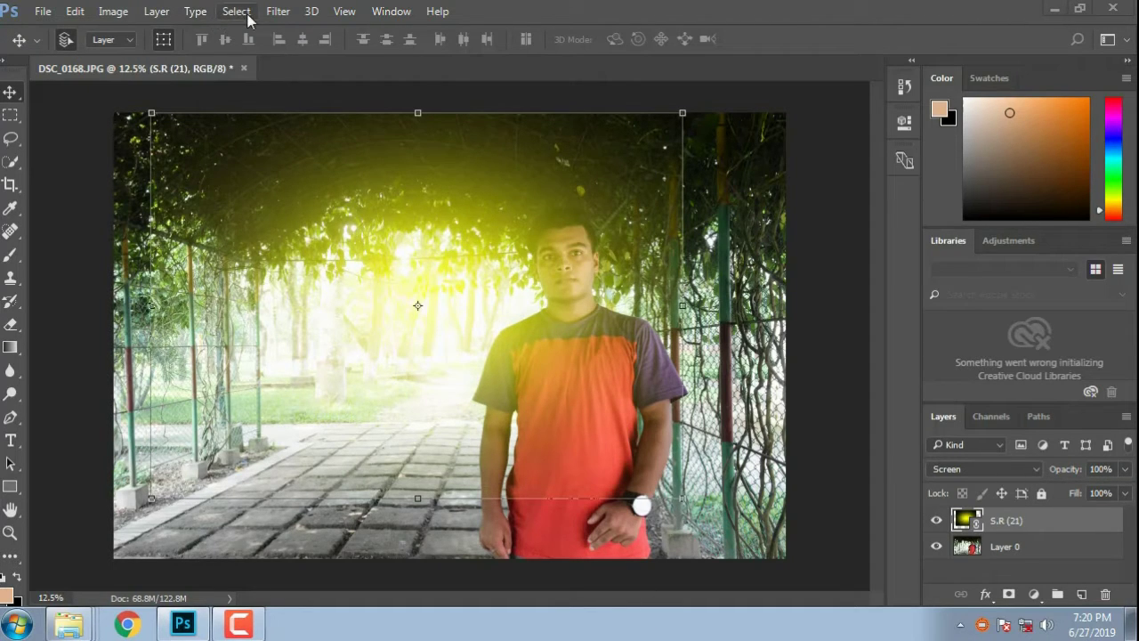
# - Apply a Gaussian Blur with a radius of 746.7 pixels to the S.R (21) glow layer
pyautogui.click(276, 12)
pyautogui.click(274, 13)
pyautogui.click(274, 12)
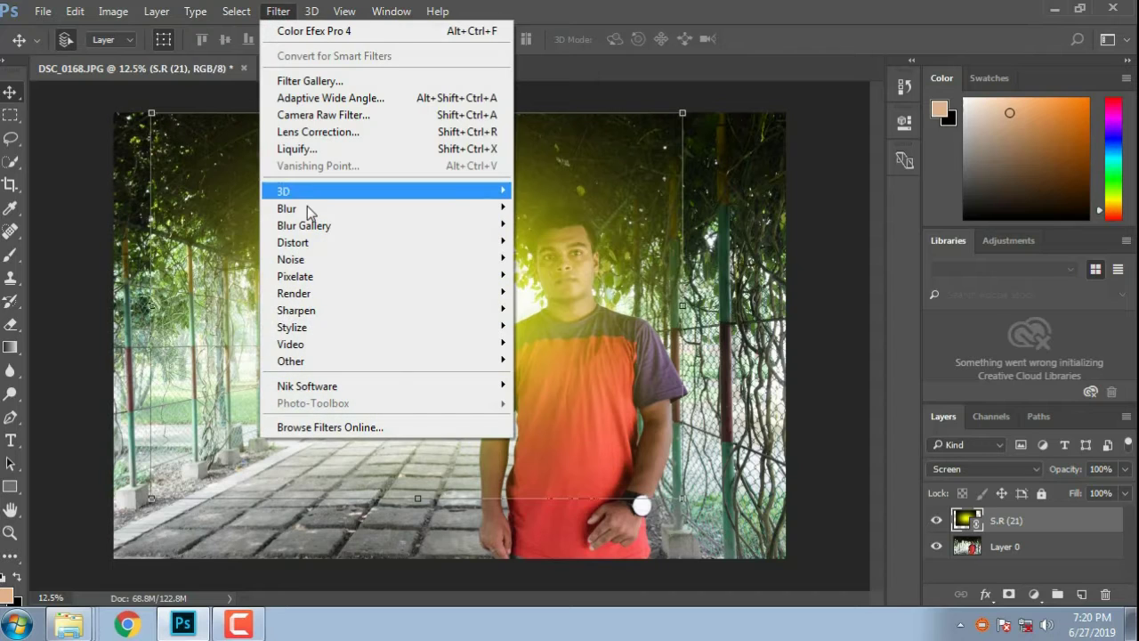
pyautogui.moveTo(307, 209)
pyautogui.click(579, 276)
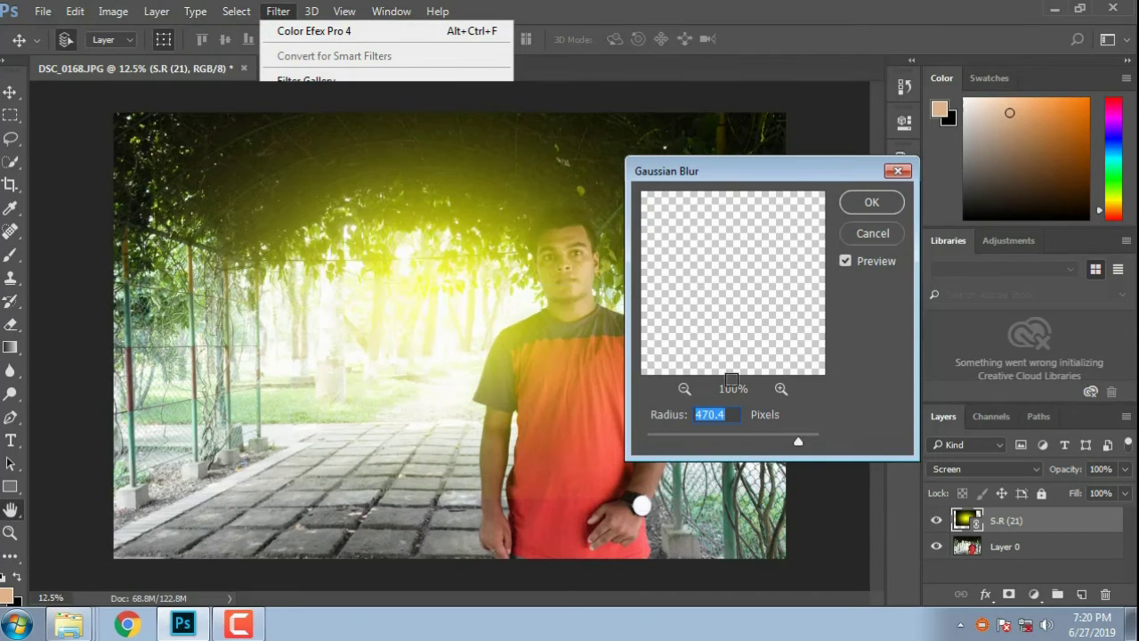
pyautogui.moveTo(799, 451)
pyautogui.mouseDown()
pyautogui.moveTo(792, 445)
pyautogui.moveTo(809, 448)
pyautogui.mouseUp()
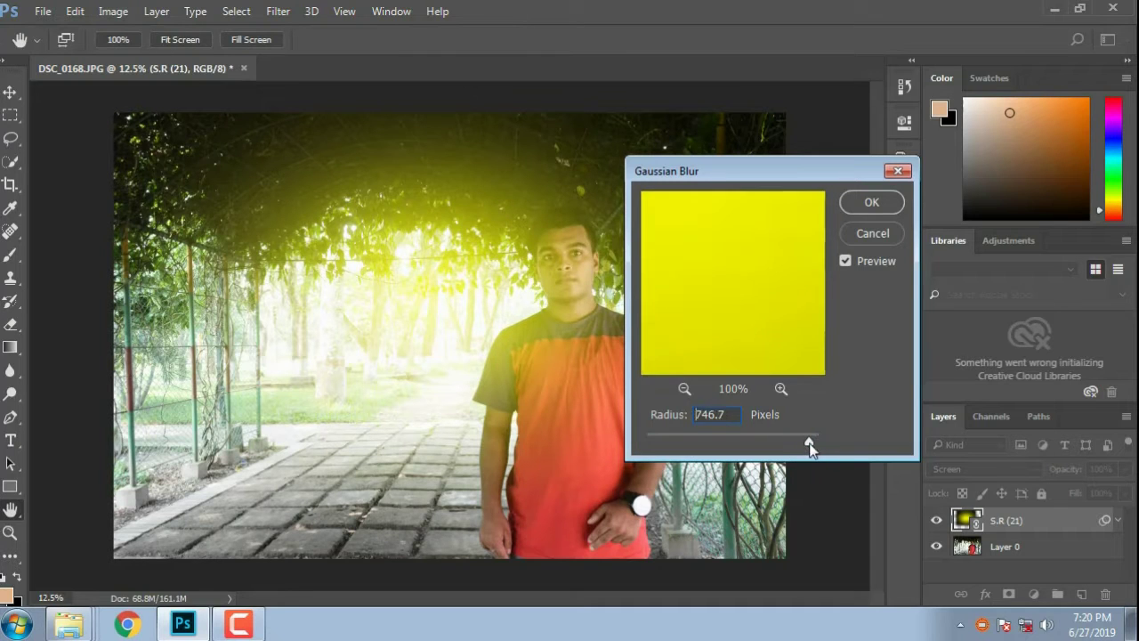
pyautogui.click(870, 206)
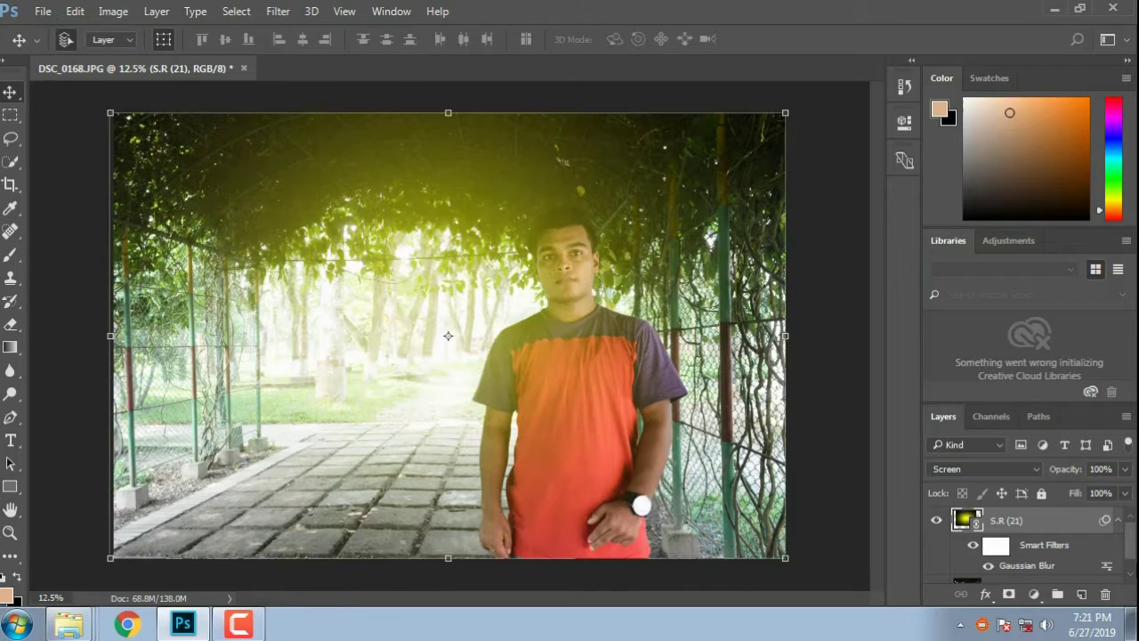
# - Lower the opacity of the S.R (21) yellow glow layer to 52%
pyautogui.click(1124, 470)
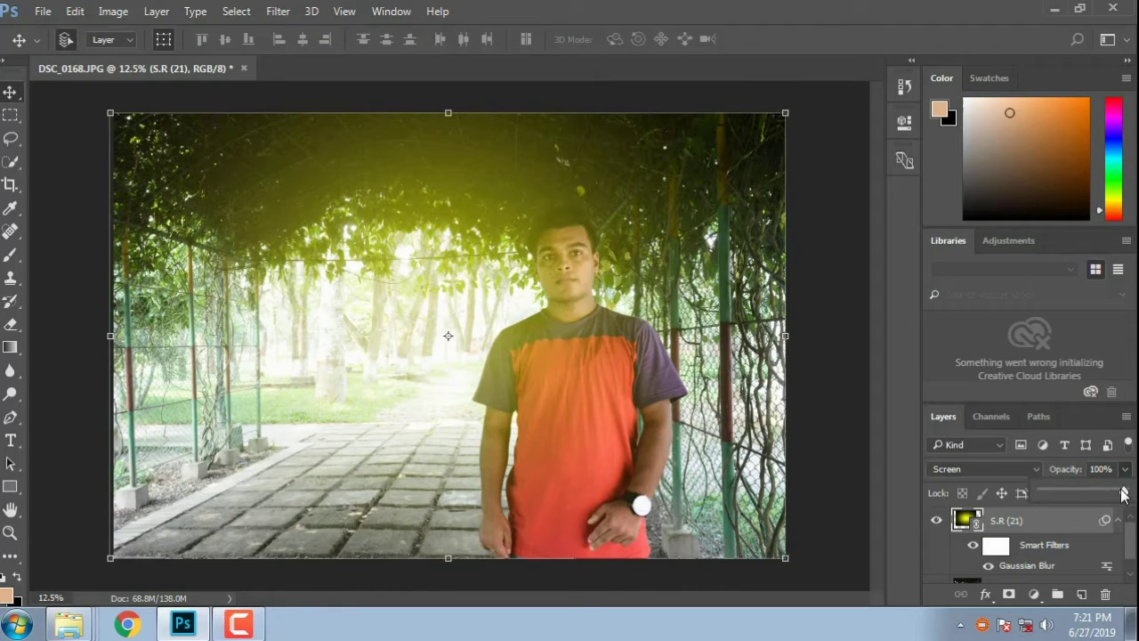
pyautogui.moveTo(1123, 494); pyautogui.dragTo(1083, 493)
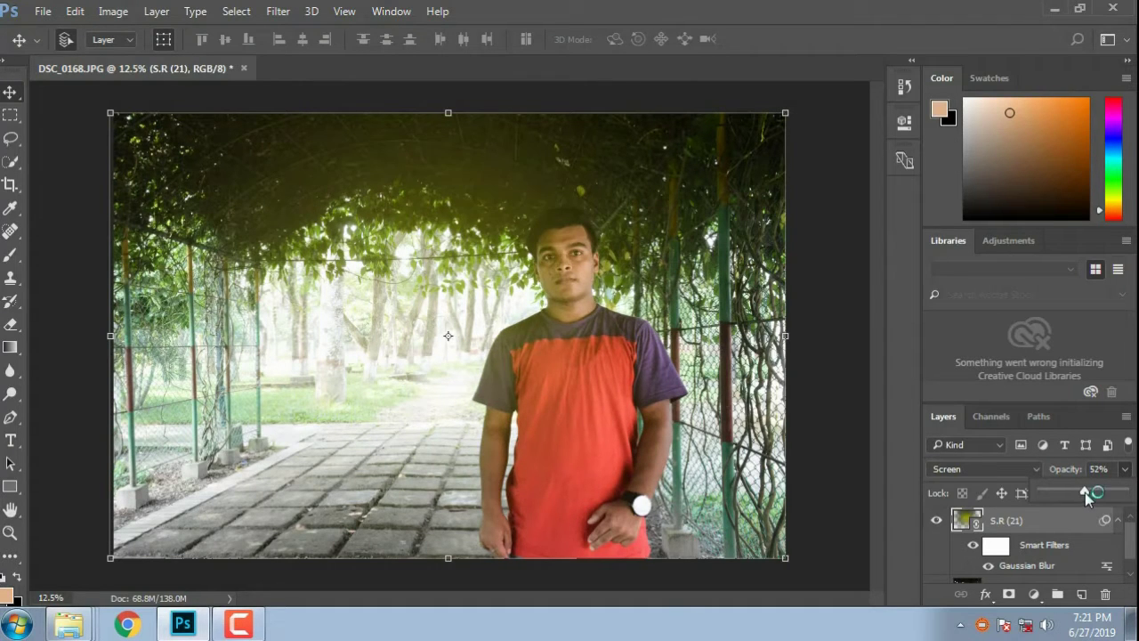
# - Place the red glow image S.R (18) as a linked layer and set its blend mode to Screen
pyautogui.click(41, 11)
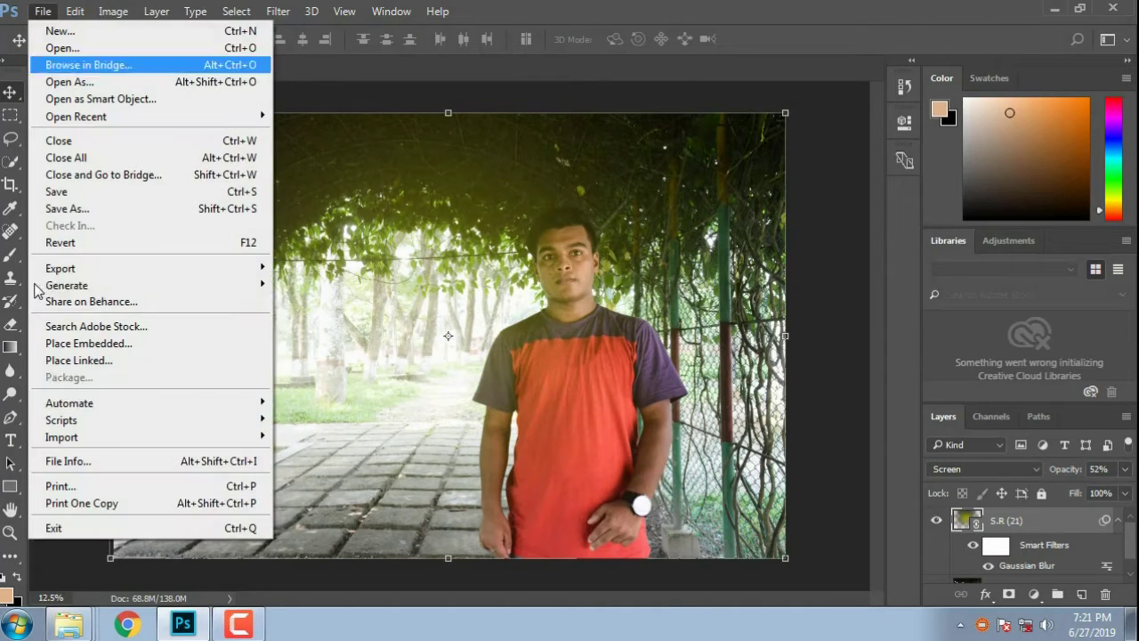
pyautogui.click(63, 361)
pyautogui.click(485, 332)
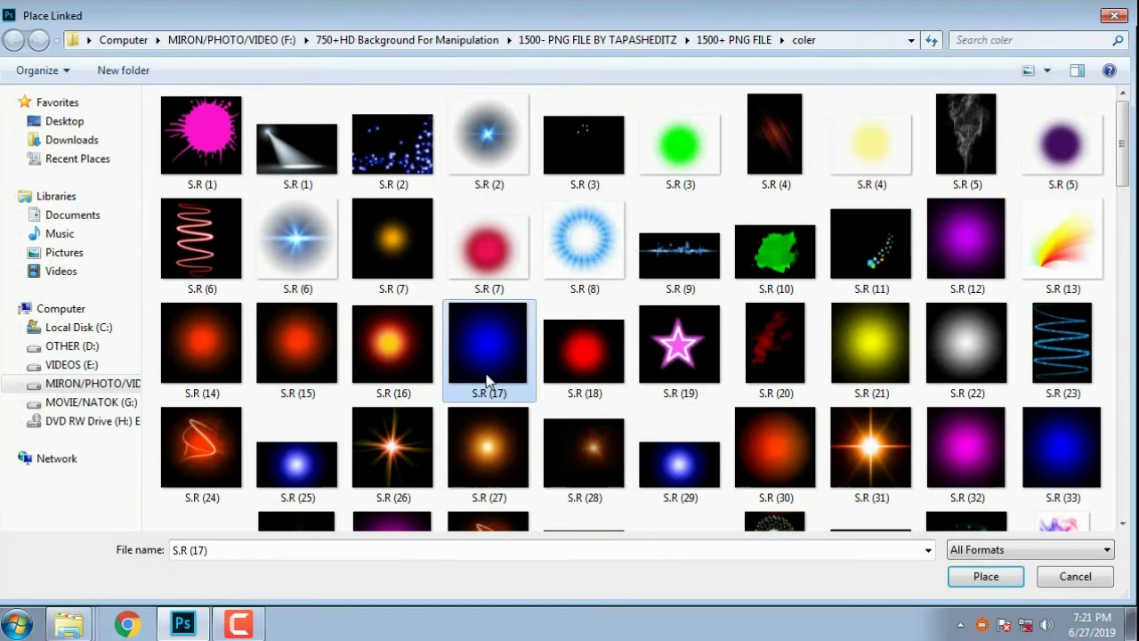
pyautogui.click(310, 476)
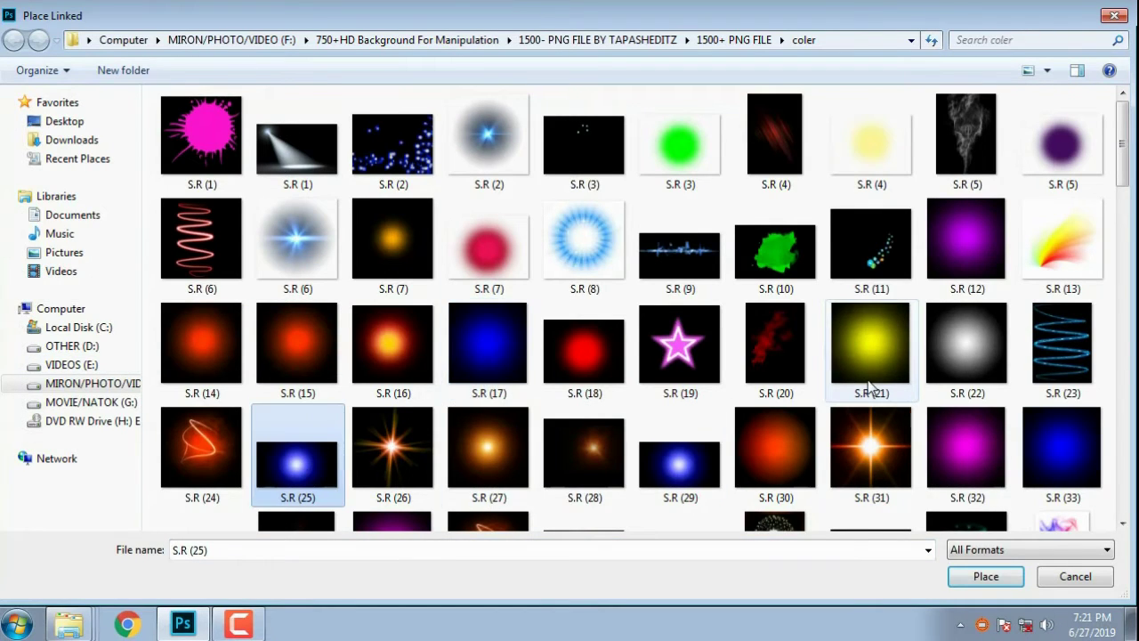
pyautogui.click(870, 384)
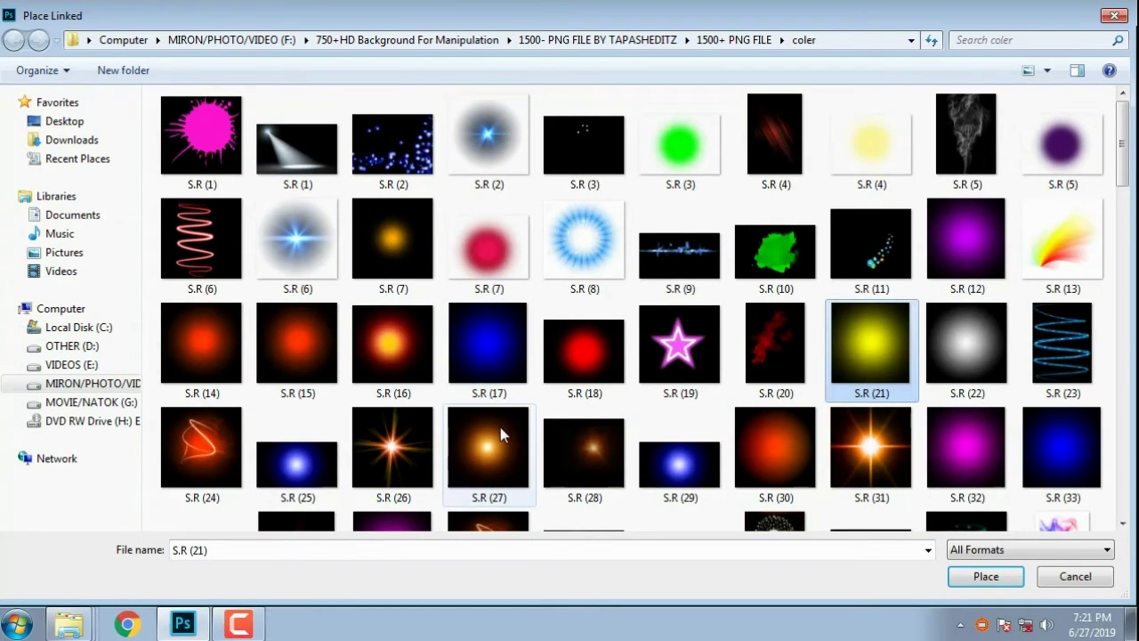
pyautogui.click(420, 370)
pyautogui.click(569, 365)
pyautogui.click(979, 577)
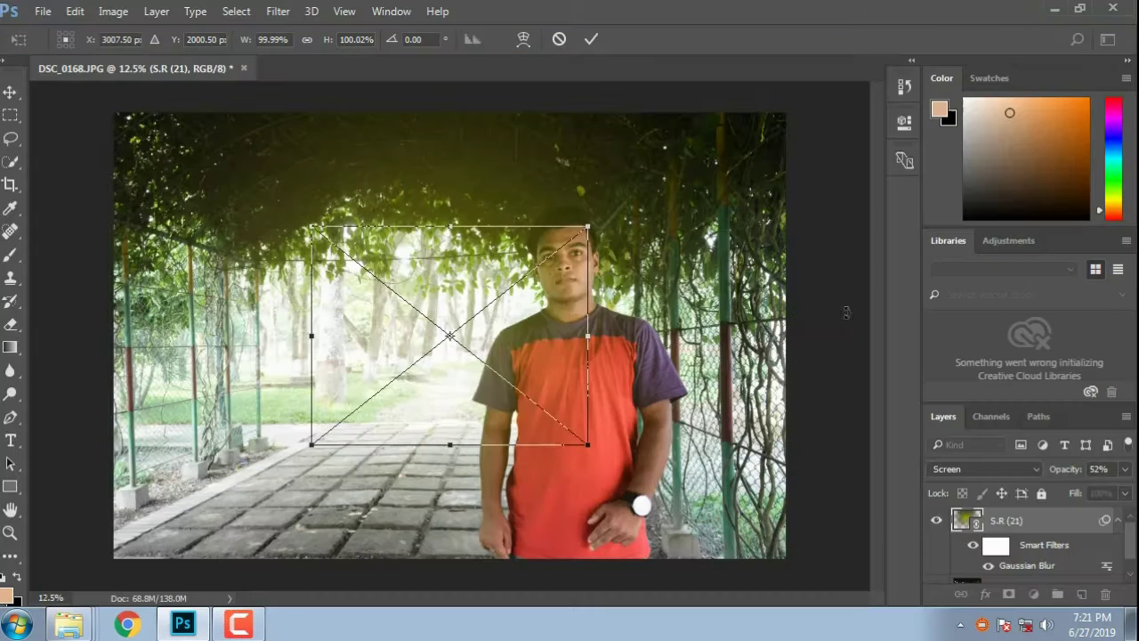
pyautogui.click(591, 40)
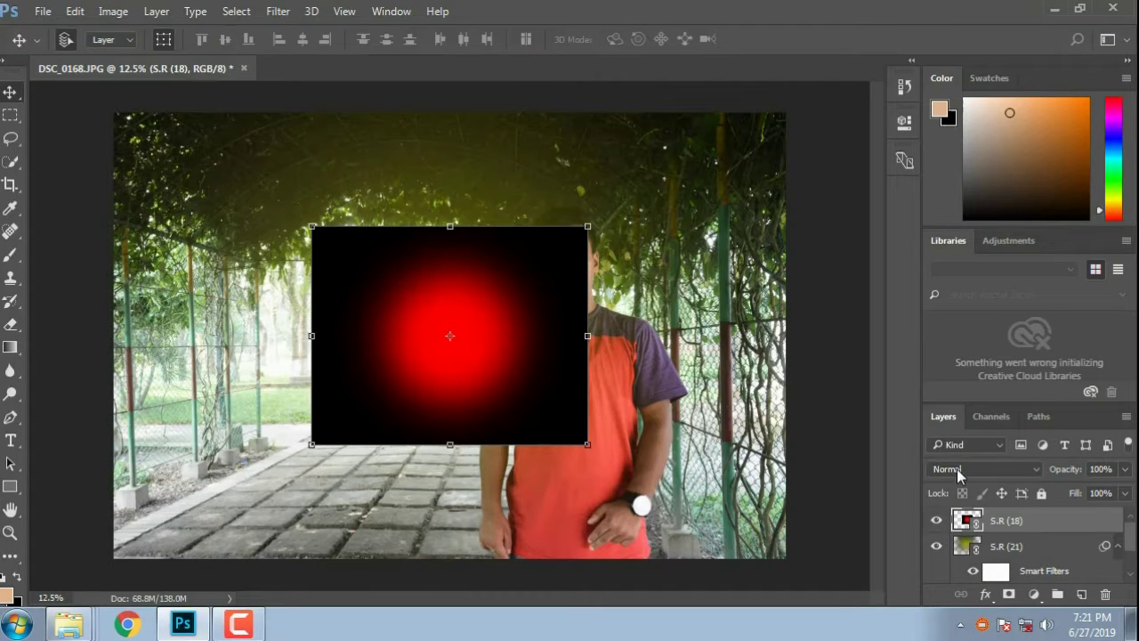
pyautogui.click(959, 472)
pyautogui.click(970, 230)
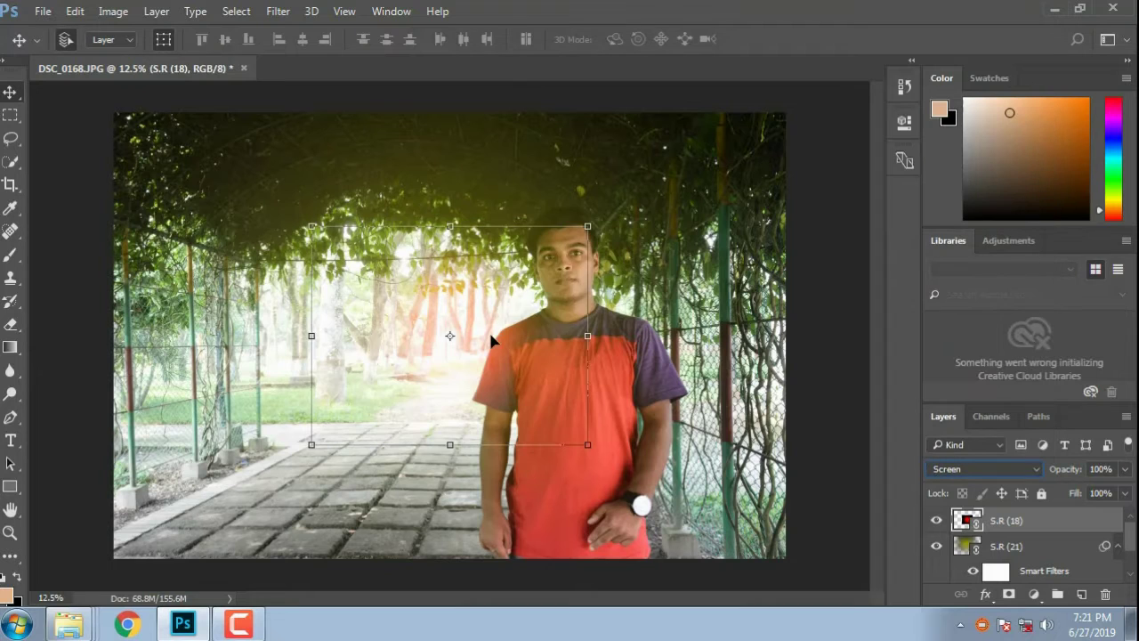
# - Enlarge the S.R (18) red glow and position it over the bright tunnel opening beside the man
pyautogui.moveTo(492, 341); pyautogui.dragTo(423, 297)
pyautogui.moveTo(541, 408); pyautogui.dragTo(621, 440)
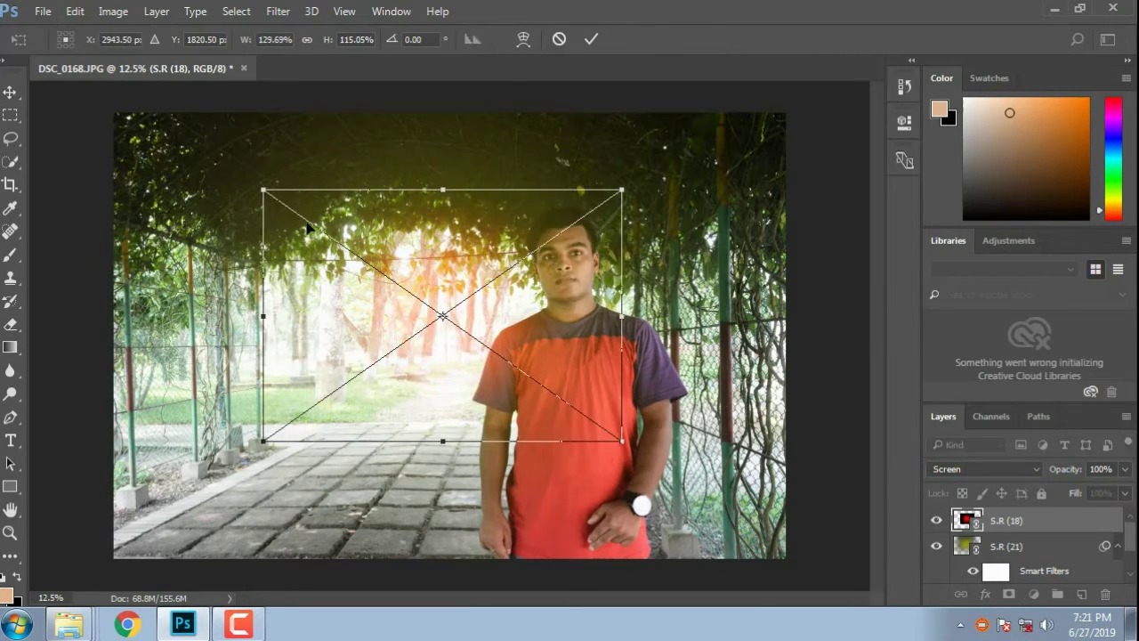
pyautogui.moveTo(262, 190); pyautogui.dragTo(202, 152)
pyautogui.moveTo(393, 284); pyautogui.dragTo(391, 324)
pyautogui.click(591, 38)
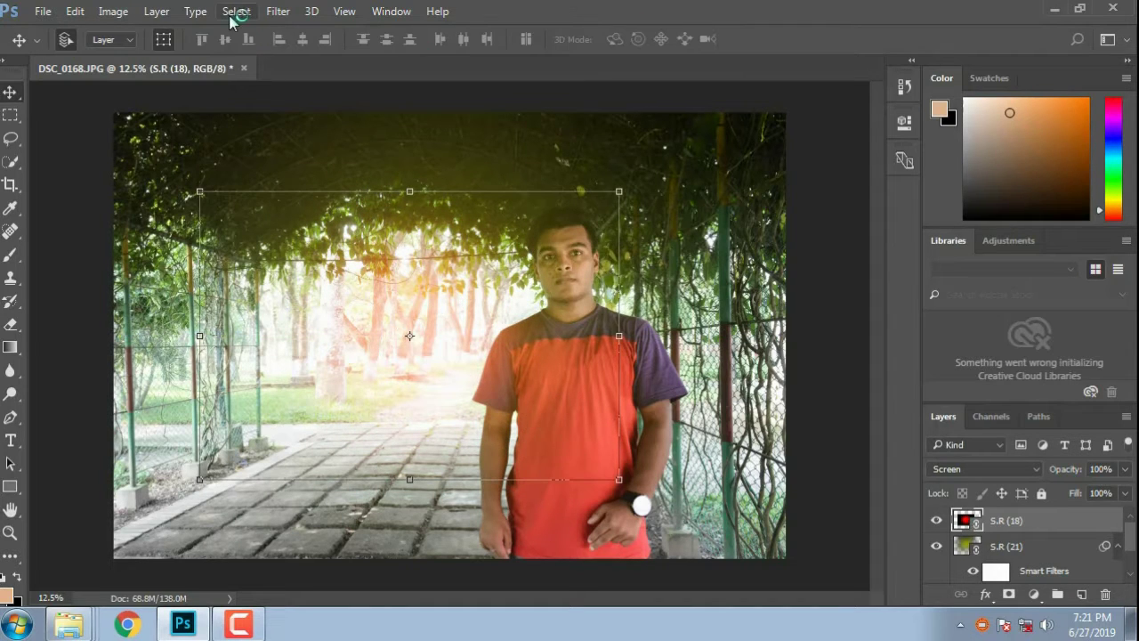
# - Apply a Gaussian Blur with a radius of 493.4 pixels to the S.R (18) red glow layer
pyautogui.click(281, 12)
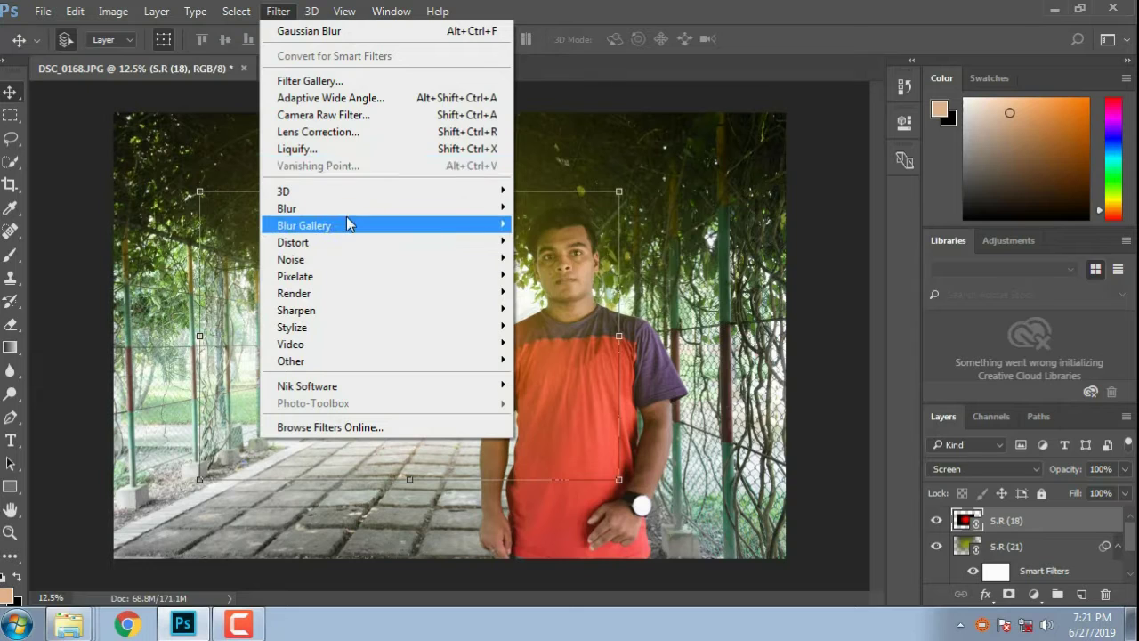
pyautogui.moveTo(348, 224)
pyautogui.moveTo(382, 208)
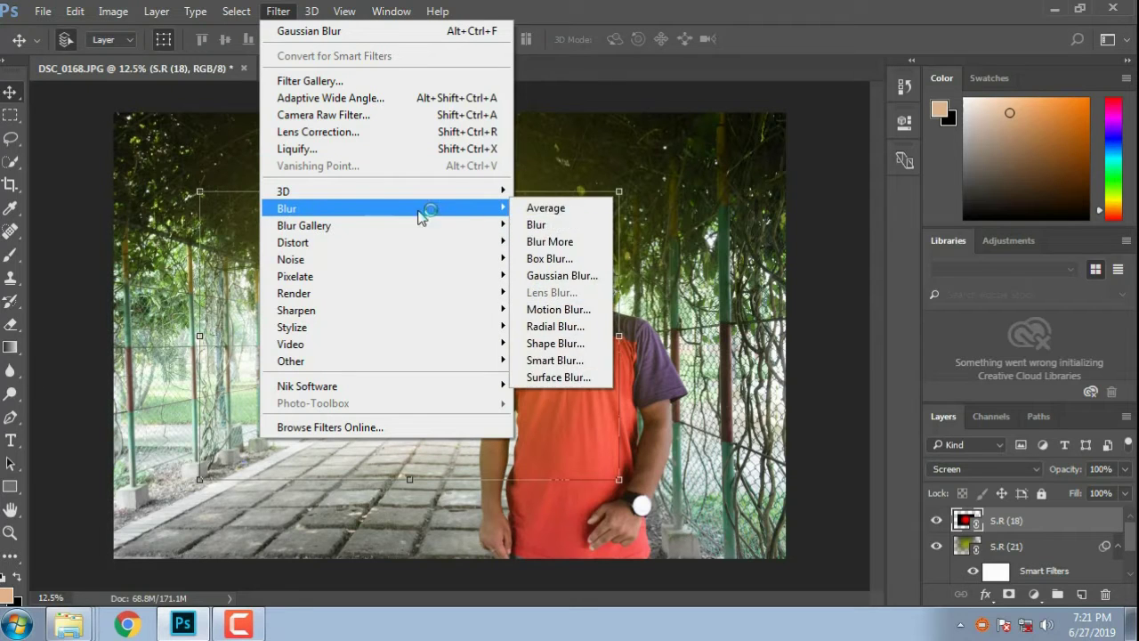
pyautogui.click(576, 275)
pyautogui.moveTo(807, 442); pyautogui.dragTo(798, 441)
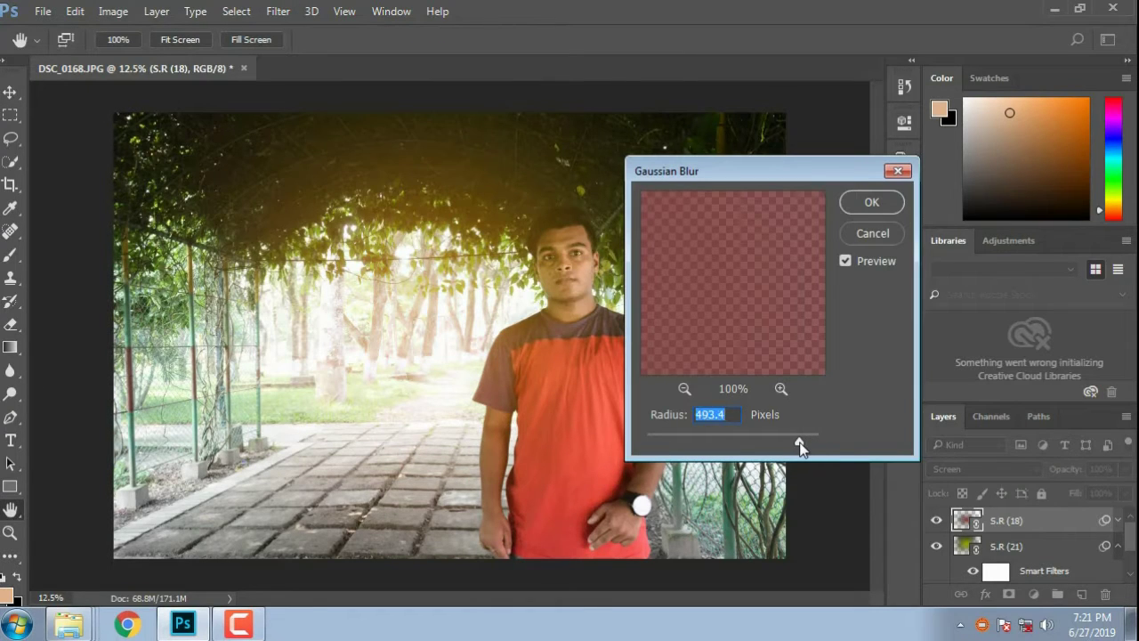
pyautogui.click(871, 203)
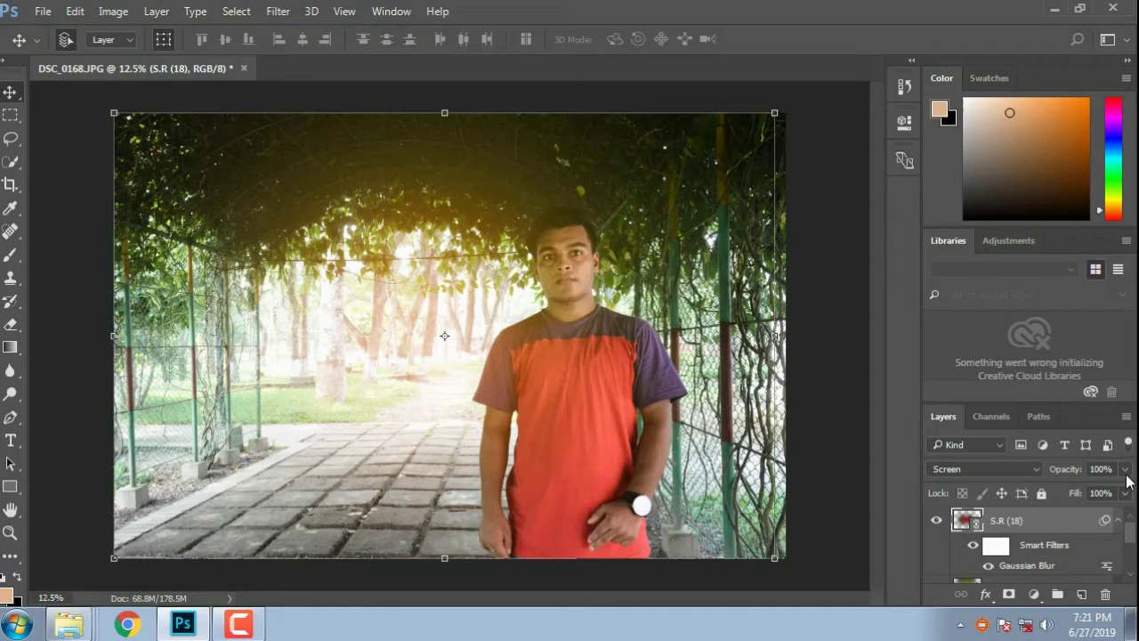
# - Lower the opacity of the S.R (18) layer to 57% and collapse its smart filter list
pyautogui.moveTo(1126, 474); pyautogui.dragTo(1079, 493)
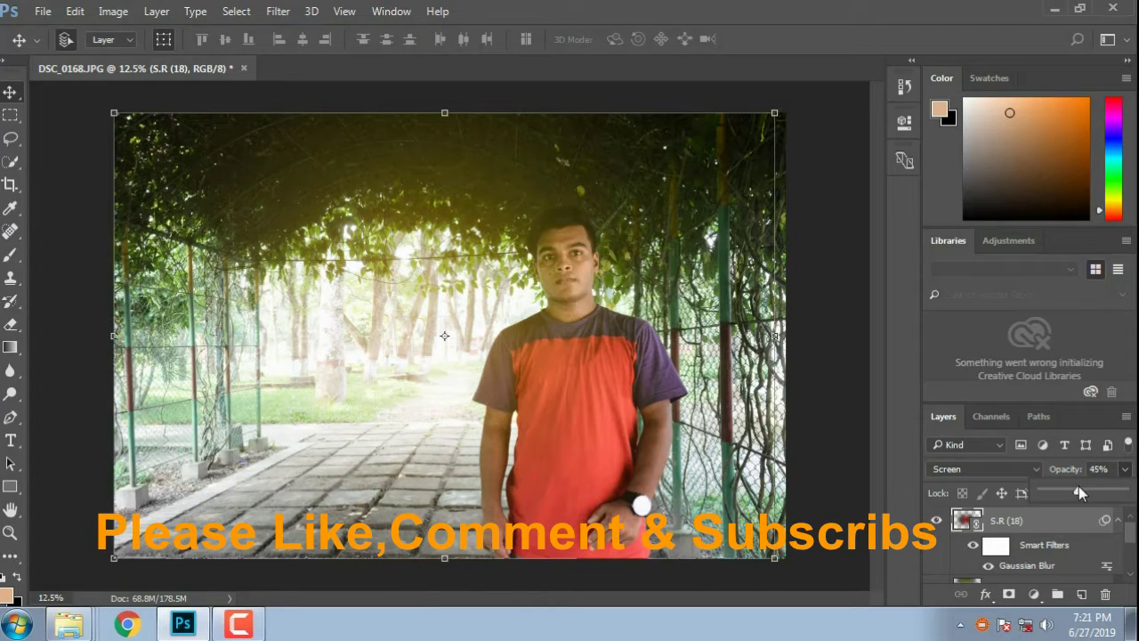
pyautogui.click(462, 244)
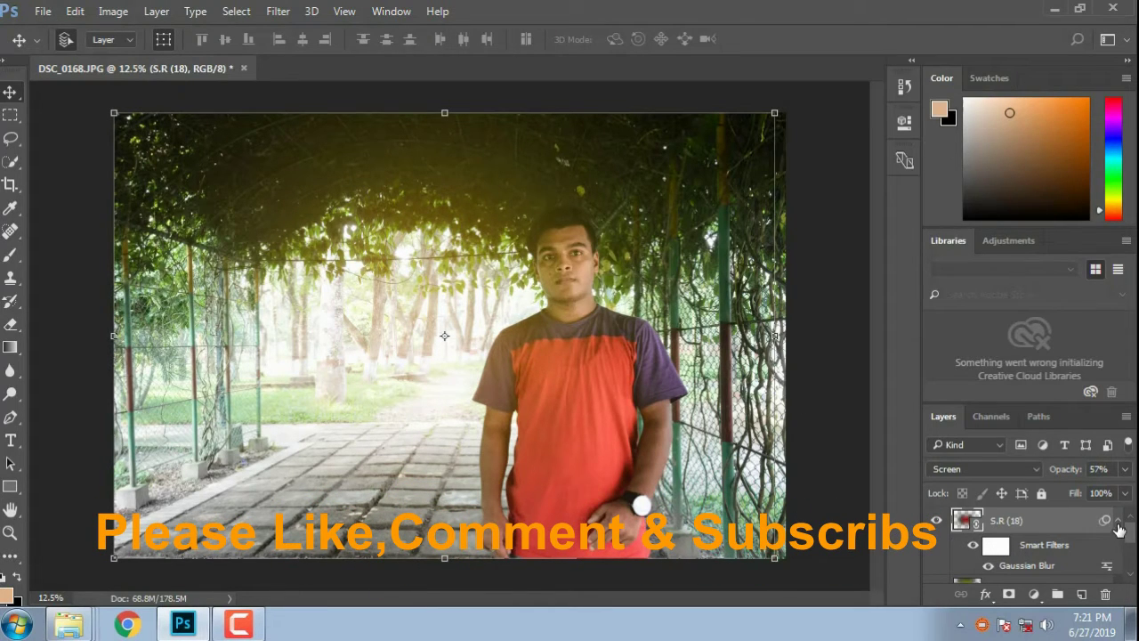
pyautogui.click(1118, 523)
# - Nudge the S.R (21) yellow glow up about 60 pixels, and hide and reshow the layer to compare
pyautogui.click(999, 545)
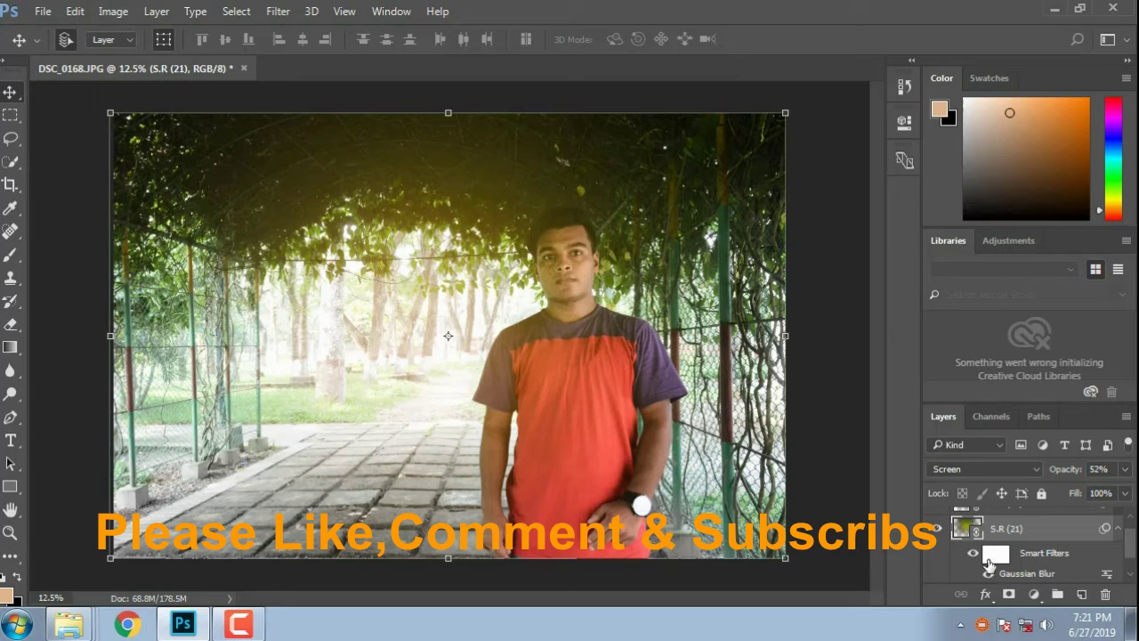
pyautogui.hotkey('shift', 'Up')
pyautogui.hotkey('shift', 'Up')
pyautogui.hotkey('shift', 'Up')
pyautogui.hotkey('shift', 'Up')
pyautogui.hotkey('shift', 'Up')
pyautogui.hotkey('shift', 'Up')
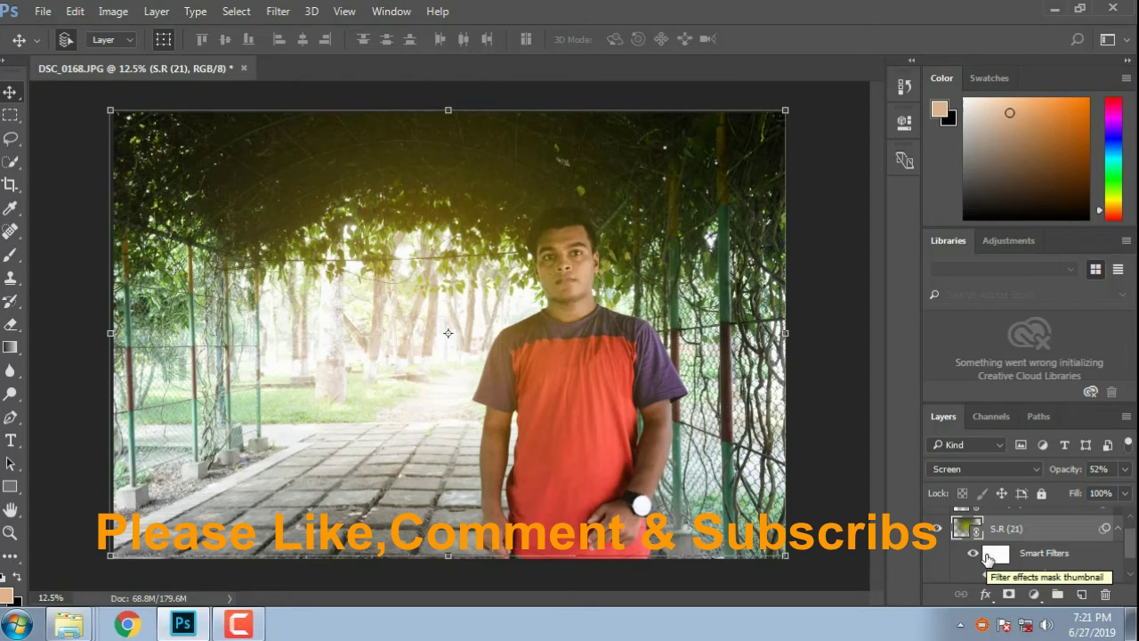
pyautogui.click(939, 528)
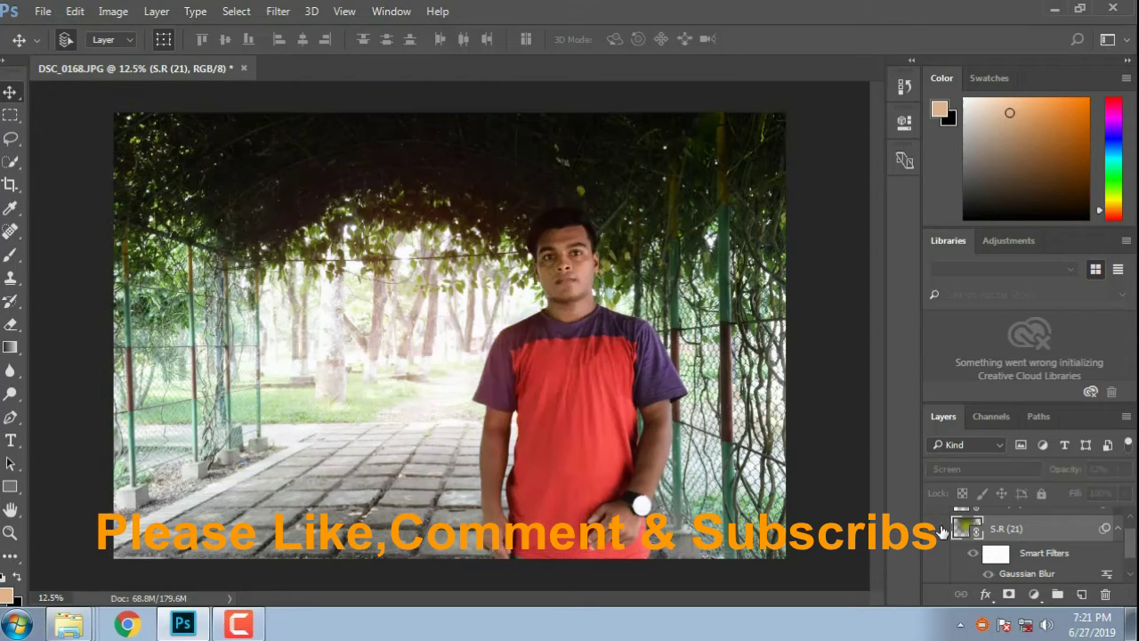
pyautogui.click(938, 528)
pyautogui.scroll(1, 944, 532)
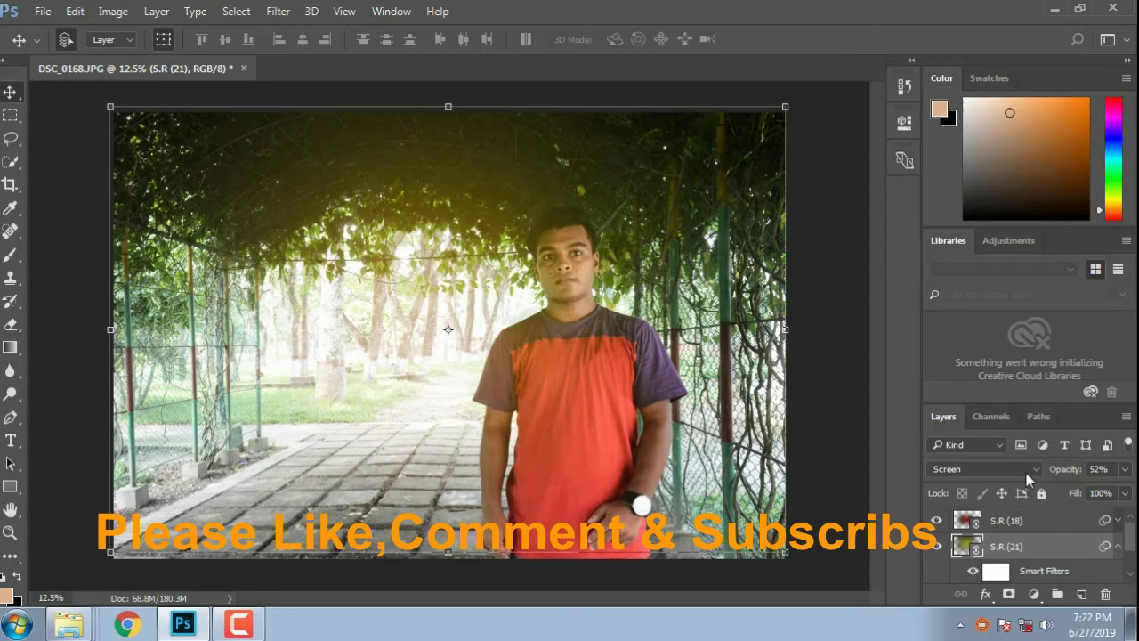
# - Add a linear peach-to-transparent gradient fill layer at 90° and 100% scale directly above S.R (21)
pyautogui.click(1033, 595)
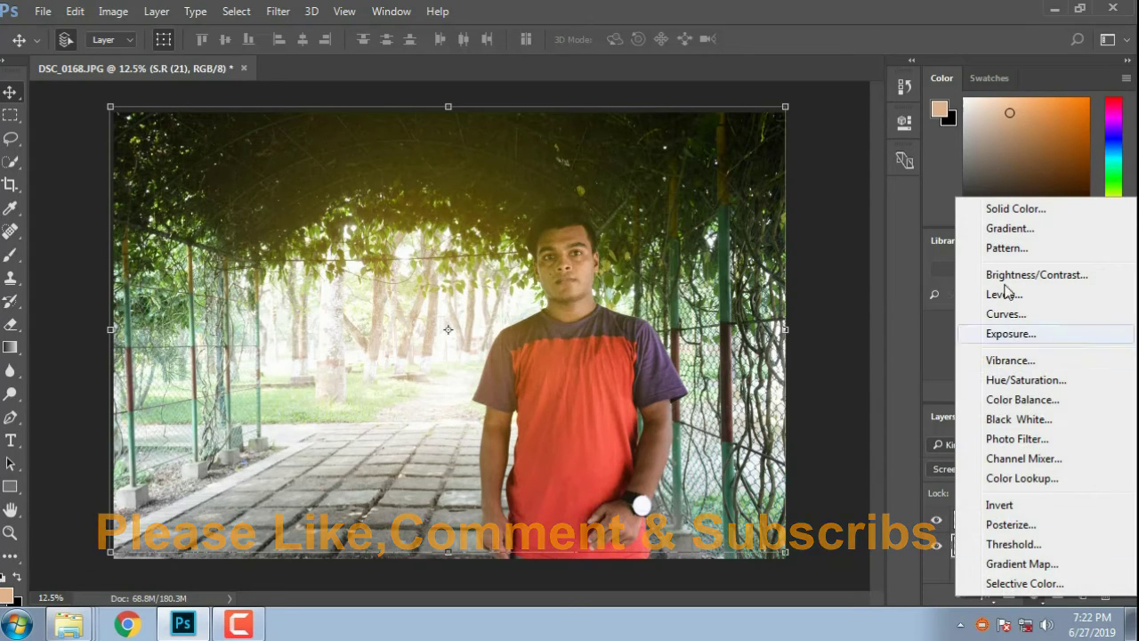
pyautogui.click(998, 232)
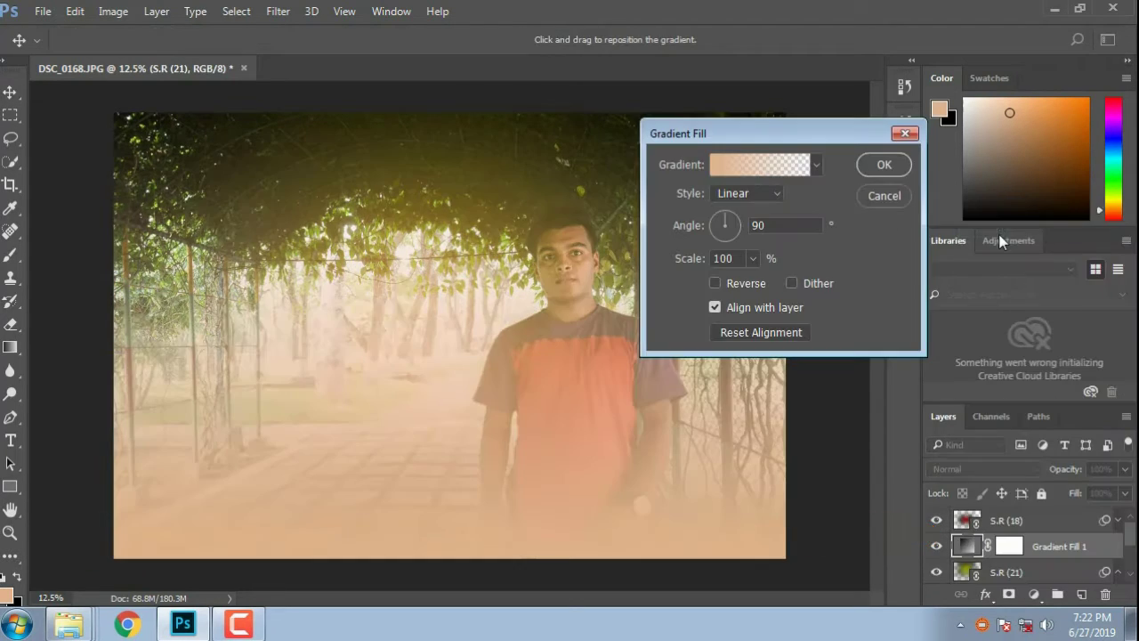
pyautogui.click(884, 162)
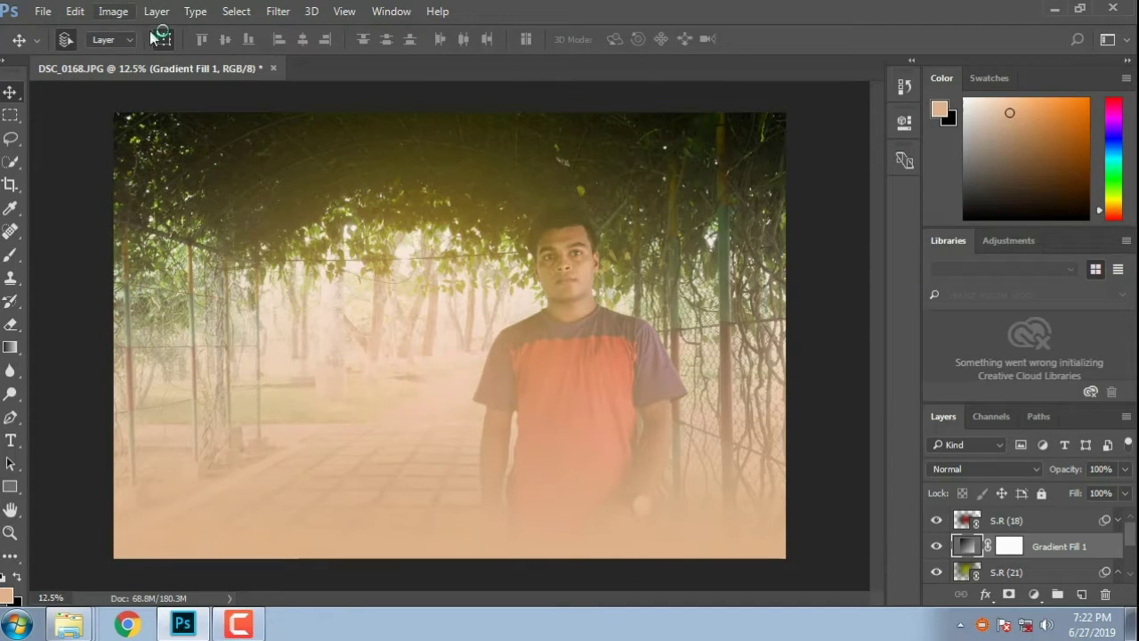
# - Apply a strong Gaussian Blur to the peach gradient fill layer as a smart filter
pyautogui.click(234, 10)
pyautogui.moveTo(279, 12)
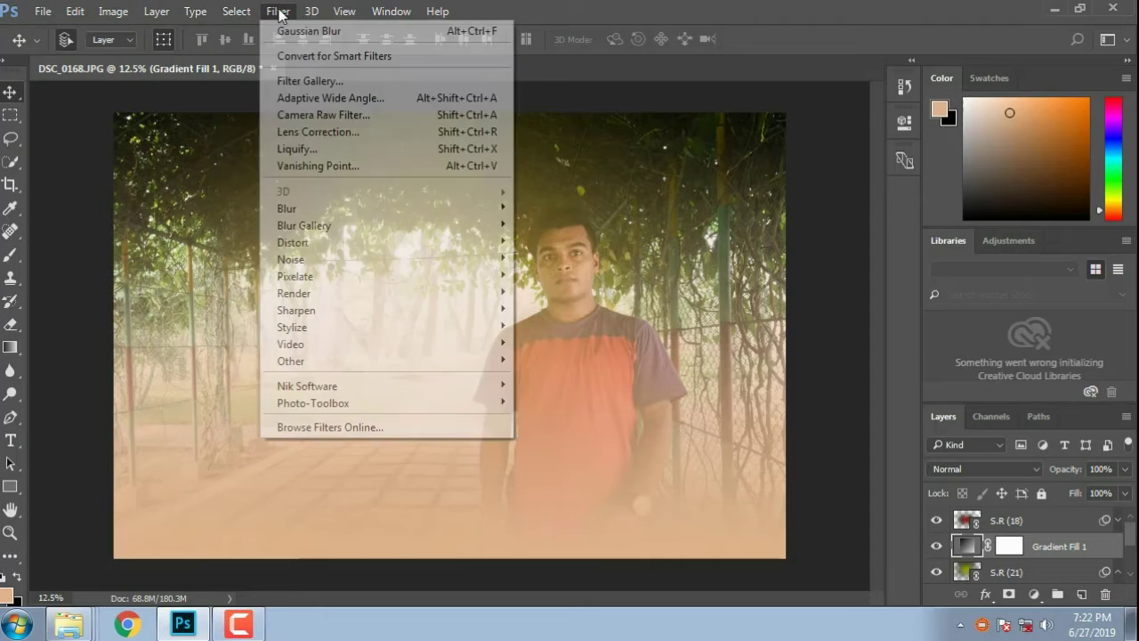
pyautogui.moveTo(362, 225)
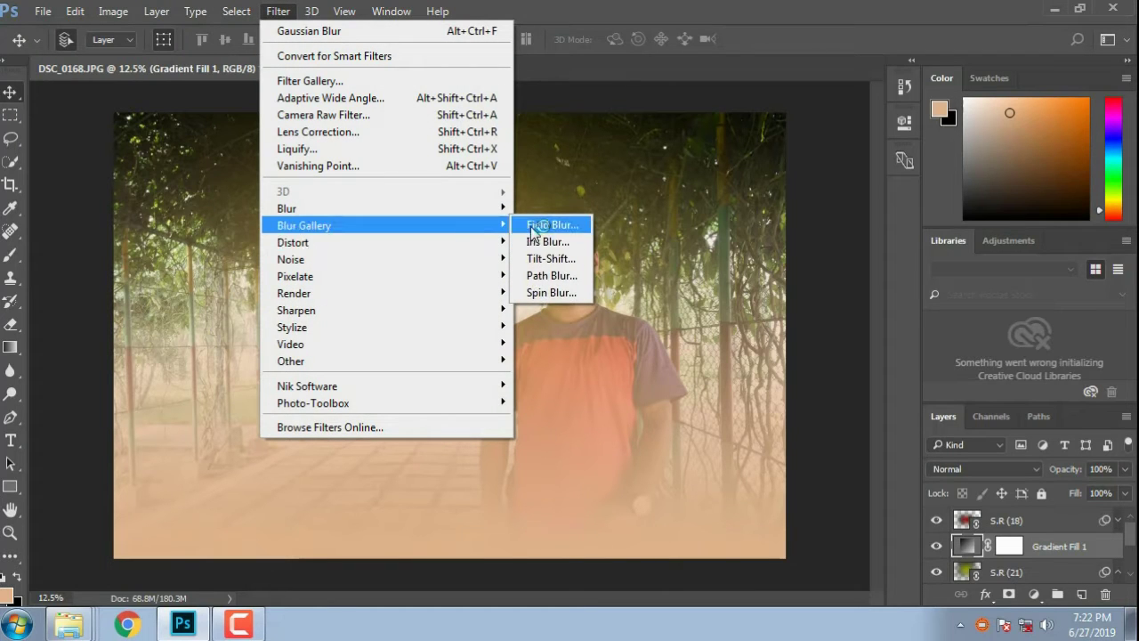
pyautogui.moveTo(334, 209)
pyautogui.click(541, 277)
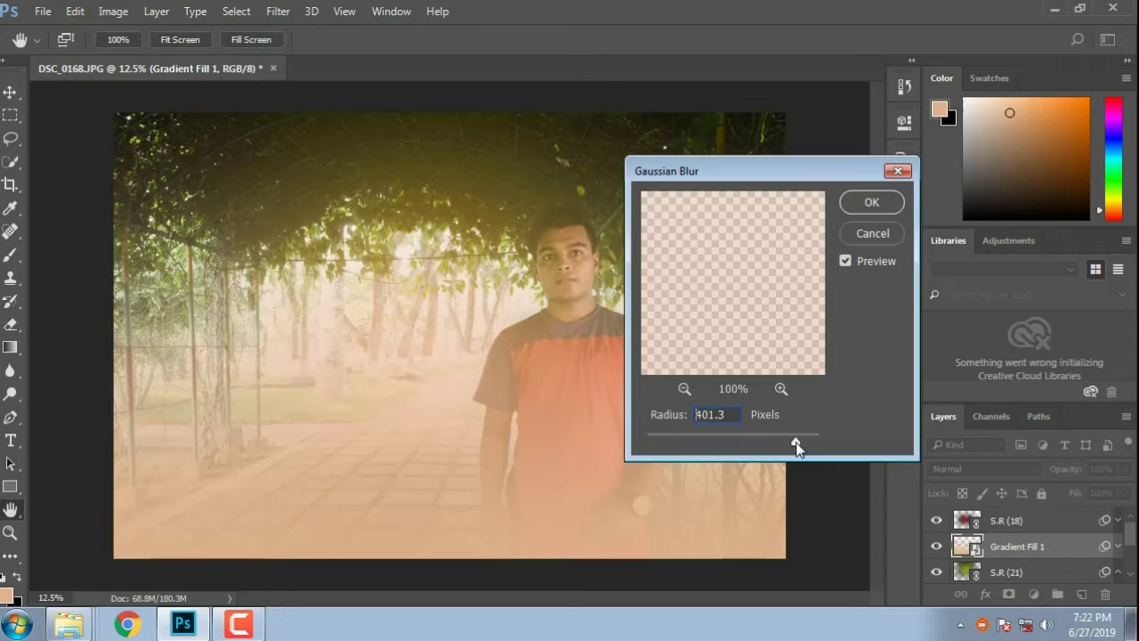
pyautogui.moveTo(797, 445); pyautogui.dragTo(808, 448)
pyautogui.click(872, 202)
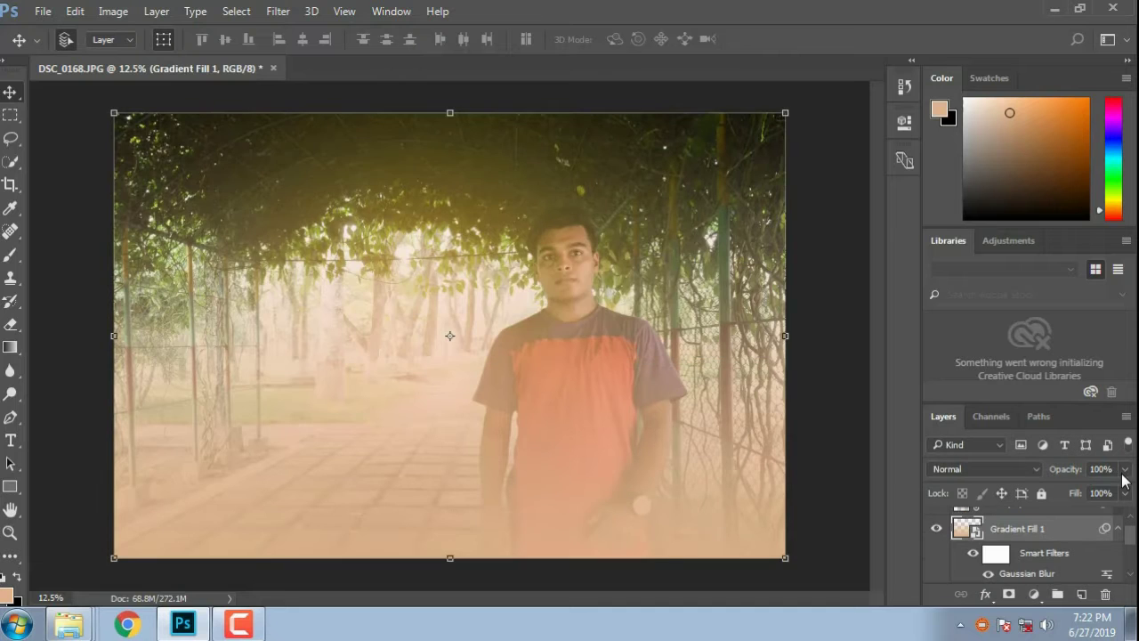
# - Try the blurred gradient fill layer at 27% opacity and delete the layer
pyautogui.click(1125, 469)
pyautogui.moveTo(1066, 493)
pyautogui.mouseDown()
pyautogui.moveTo(1078, 493)
pyautogui.moveTo(1046, 495)
pyautogui.moveTo(1064, 495)
pyautogui.mouseUp()
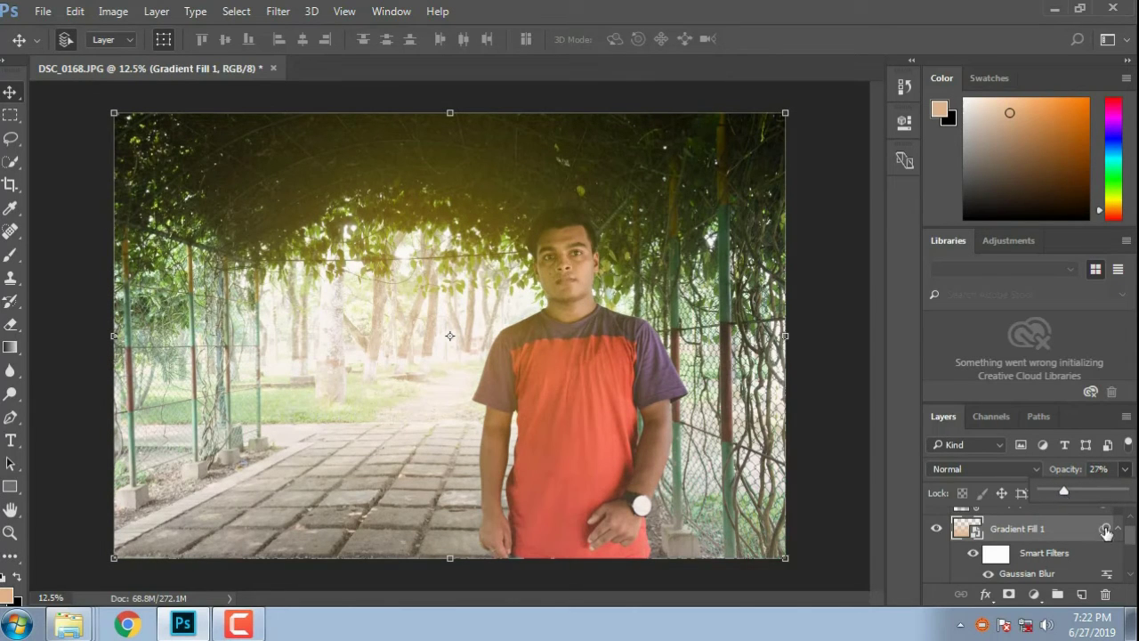
pyautogui.click(1105, 594)
pyautogui.click(356, 250)
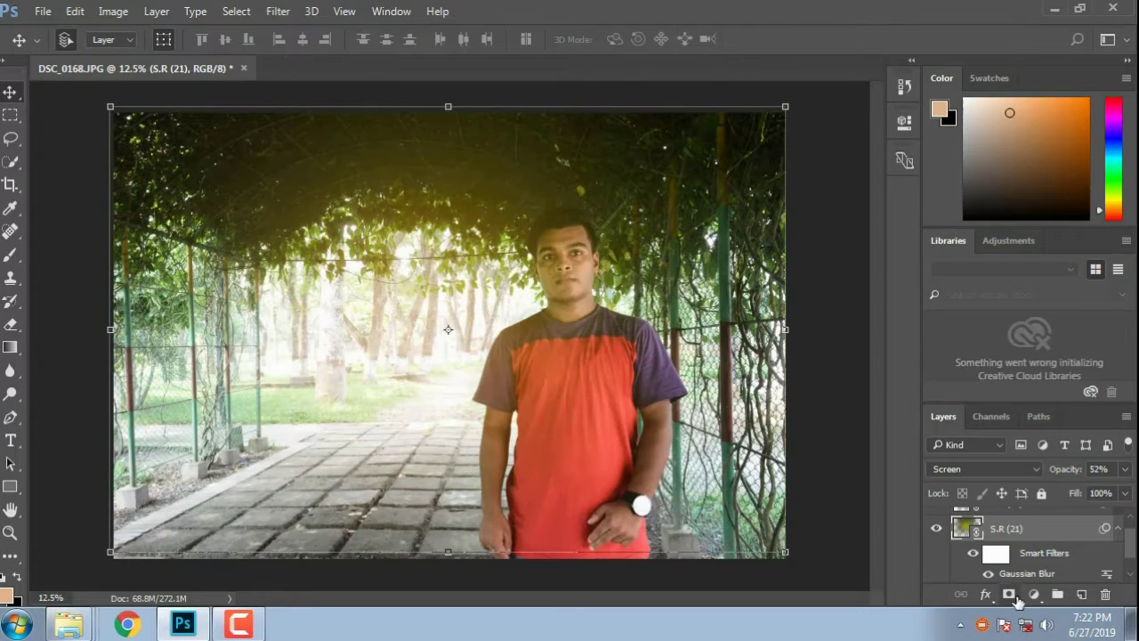
# - Try adding a layer mask to the S.R (21) glow layer and undo it
pyautogui.scroll(1, 1083, 557)
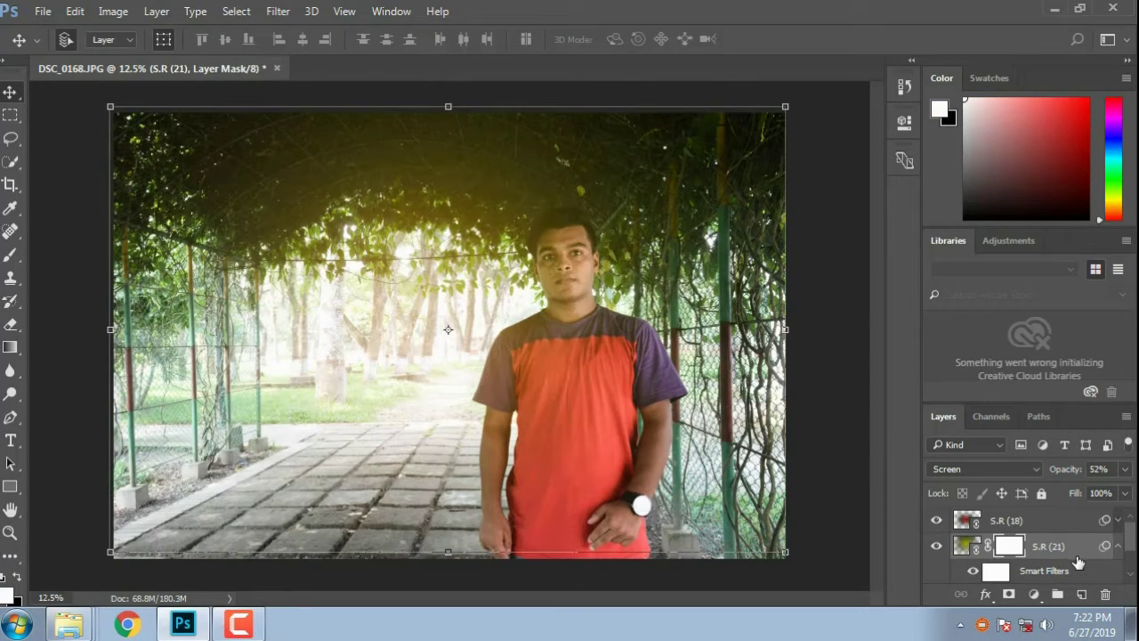
pyautogui.hotkey('ctrl', 'z')
pyautogui.scroll(1, 1092, 568)
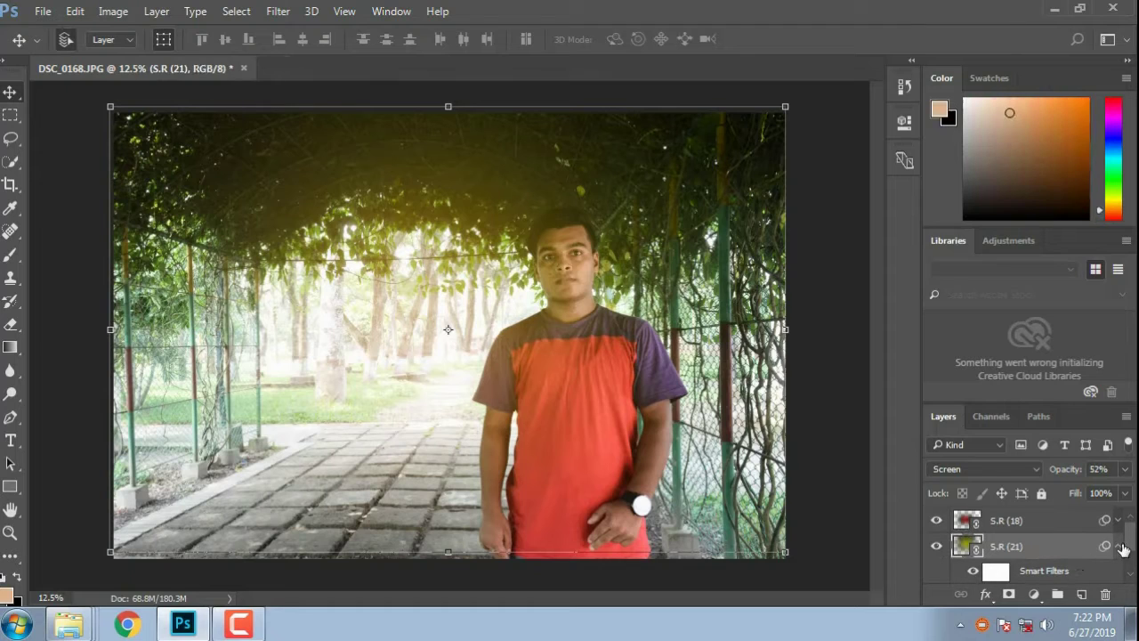
# - Add a purple-green-orange linear gradient fill layer directly above Layer 0 and lower its opacity to 20%
pyautogui.click(1118, 546)
pyautogui.click(1066, 523)
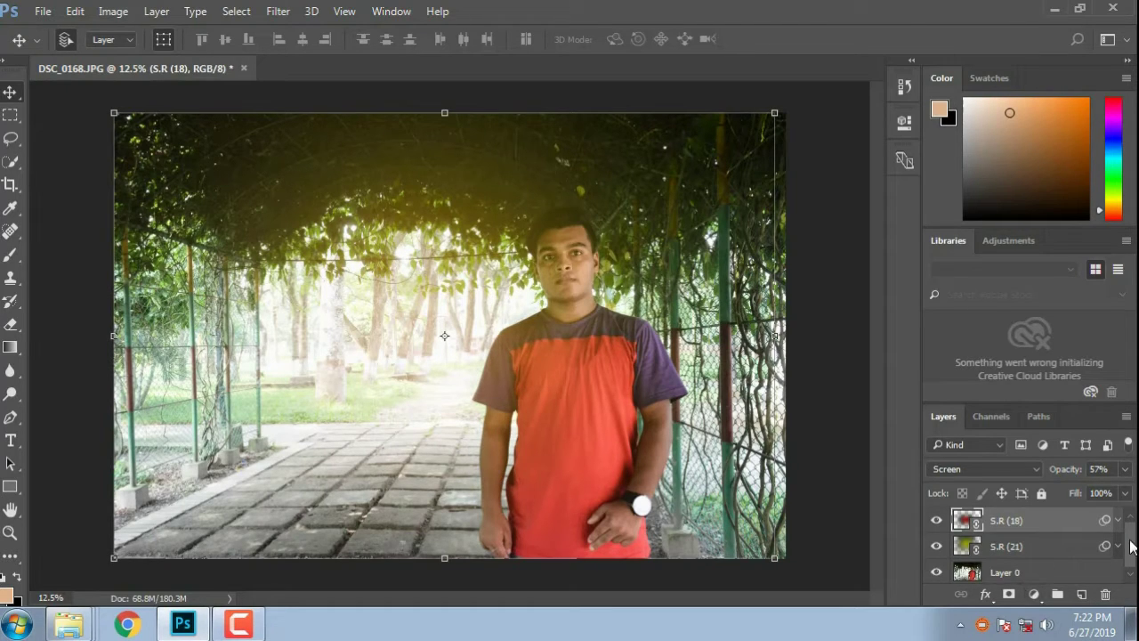
pyautogui.click(1050, 576)
pyautogui.click(1037, 594)
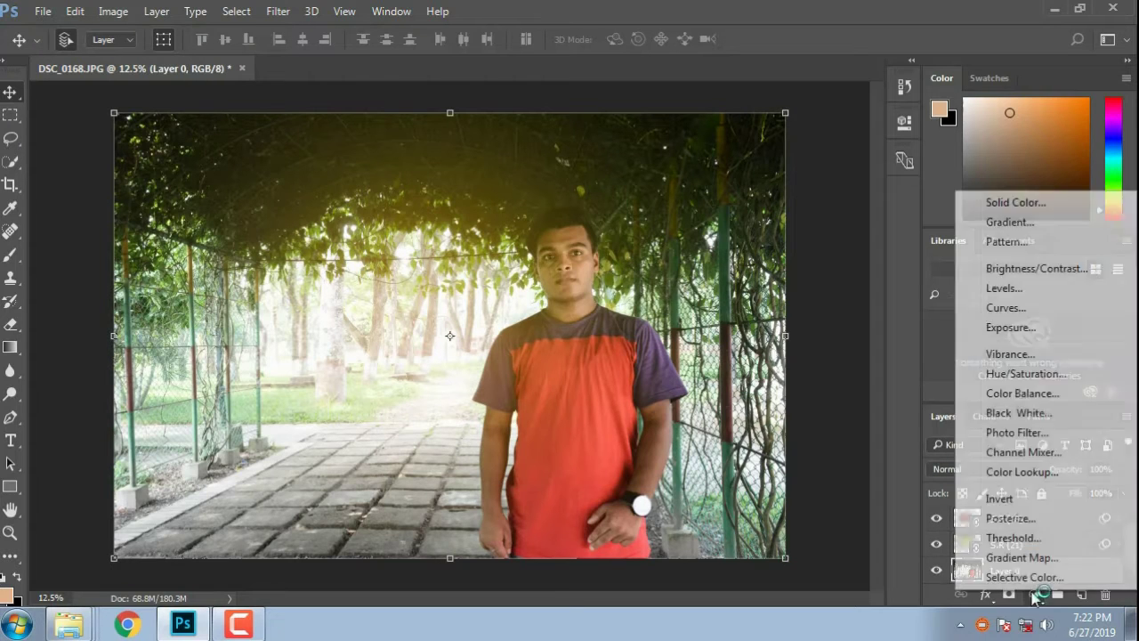
pyautogui.click(1007, 222)
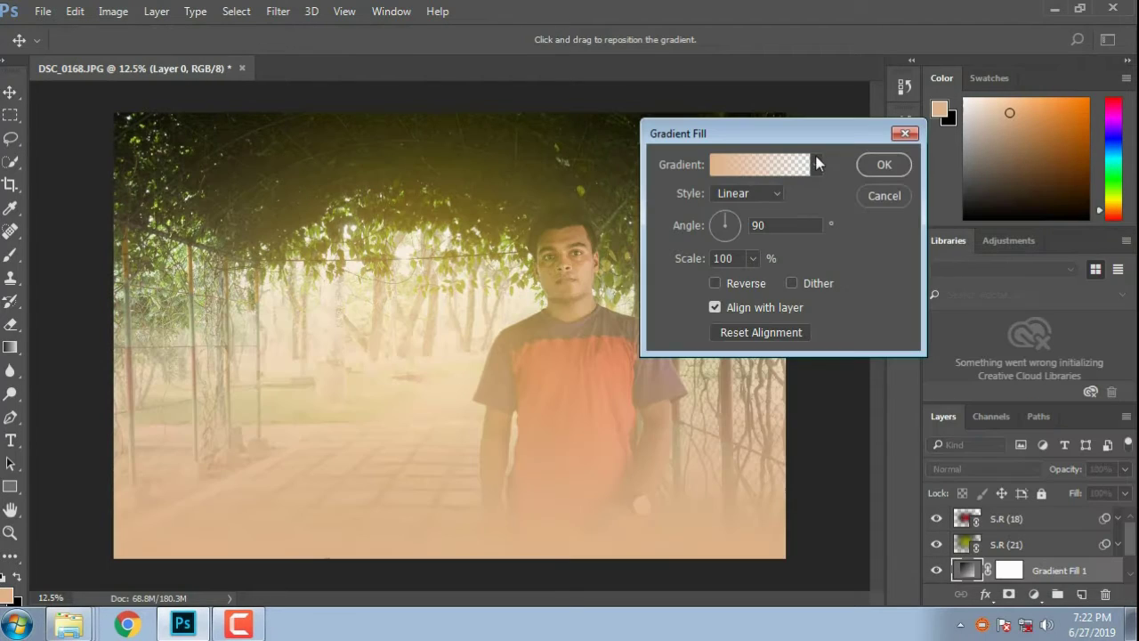
pyautogui.click(816, 164)
pyautogui.click(744, 228)
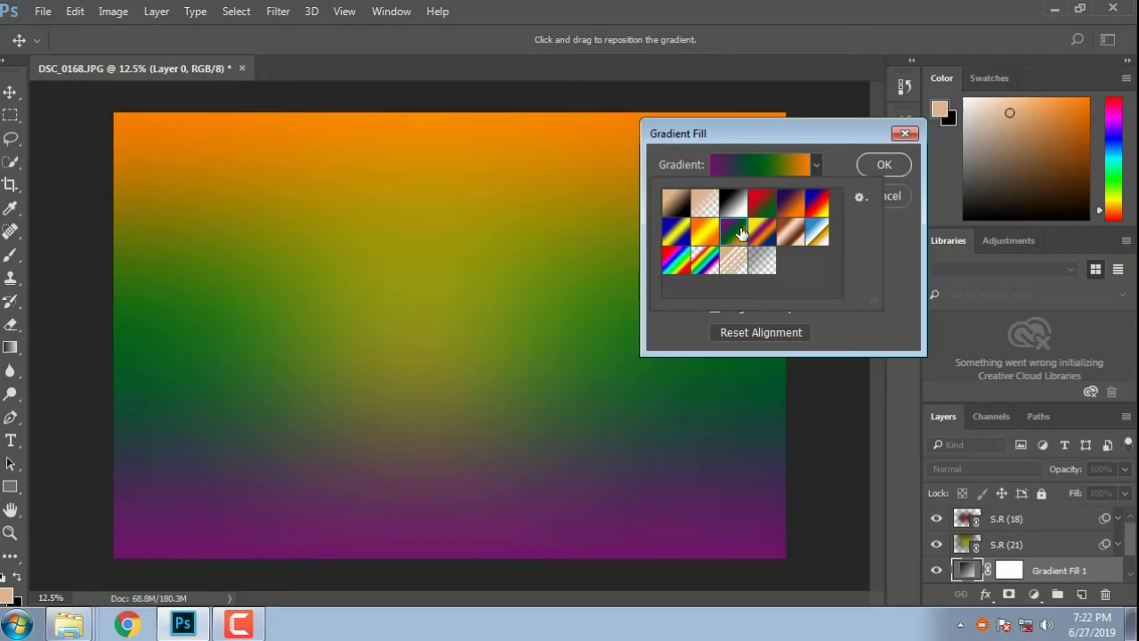
pyautogui.click(885, 168)
pyautogui.click(1124, 472)
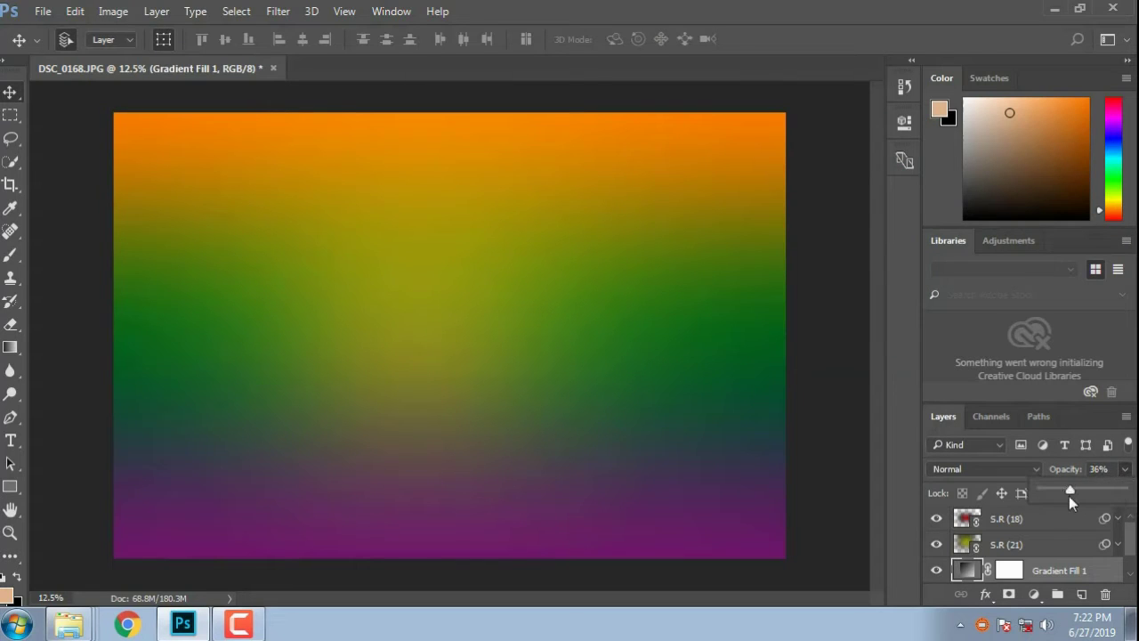
pyautogui.moveTo(1069, 495); pyautogui.dragTo(1053, 492)
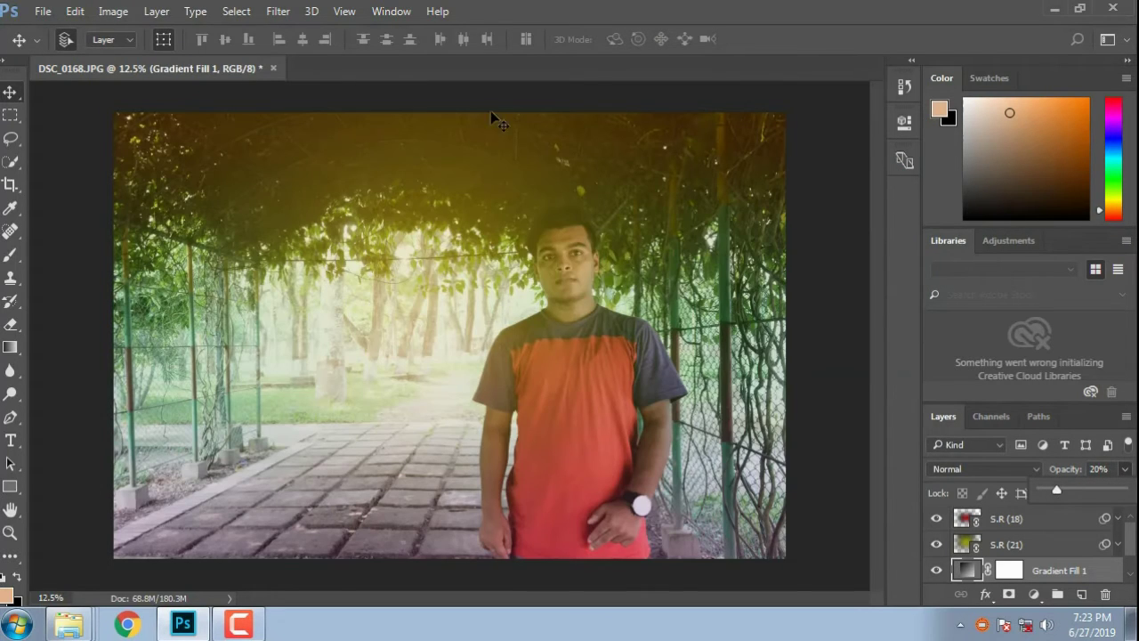
# - Convert the gradient fill layer to a smart object and apply a very strong Gaussian Blur to it
pyautogui.click(277, 11)
pyautogui.moveTo(341, 223)
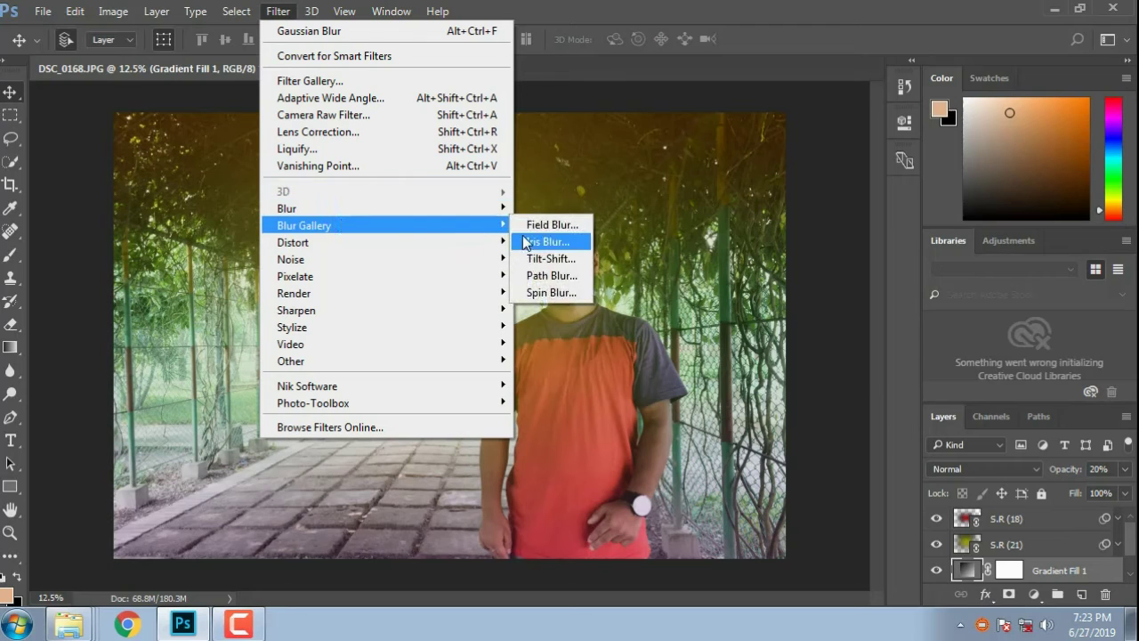
pyautogui.moveTo(373, 209)
pyautogui.click(577, 275)
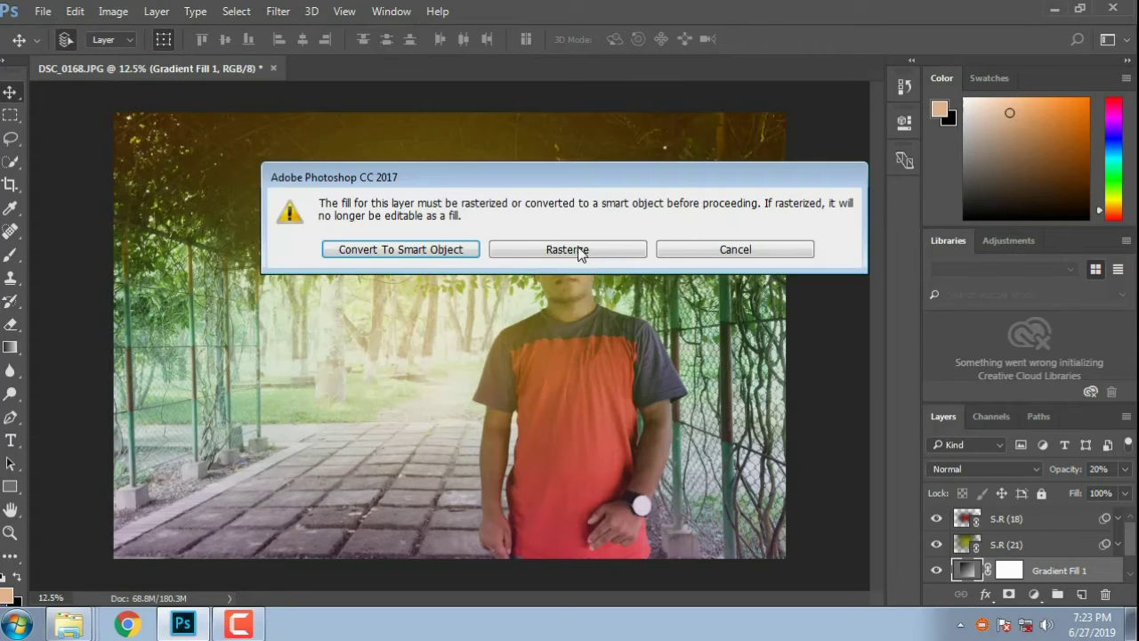
pyautogui.click(445, 249)
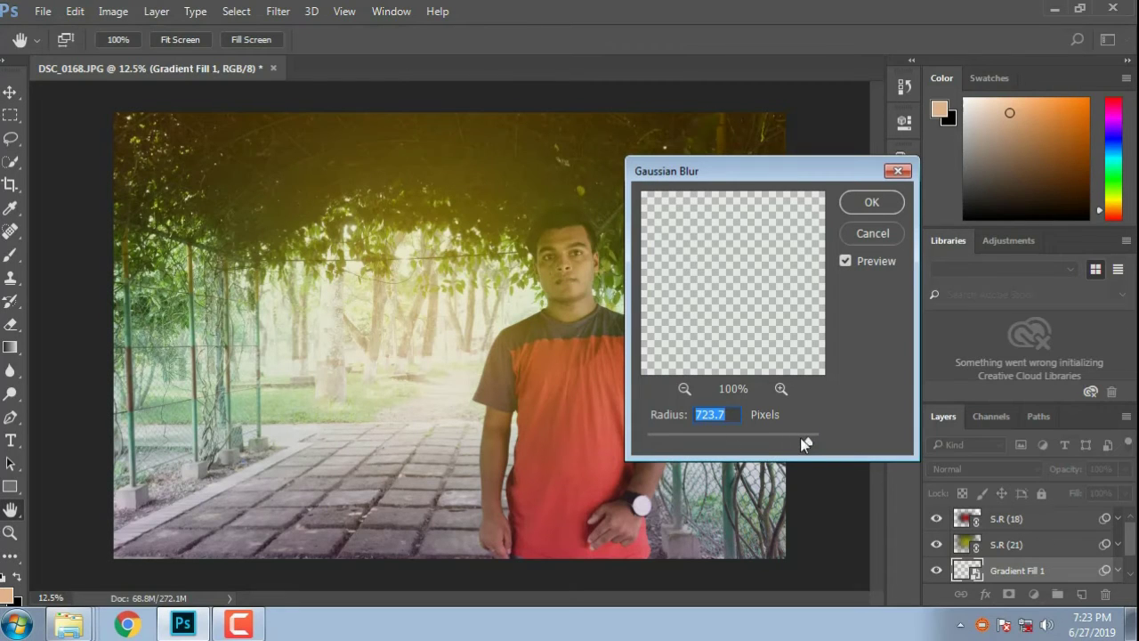
pyautogui.moveTo(805, 440); pyautogui.dragTo(807, 440)
pyautogui.click(867, 206)
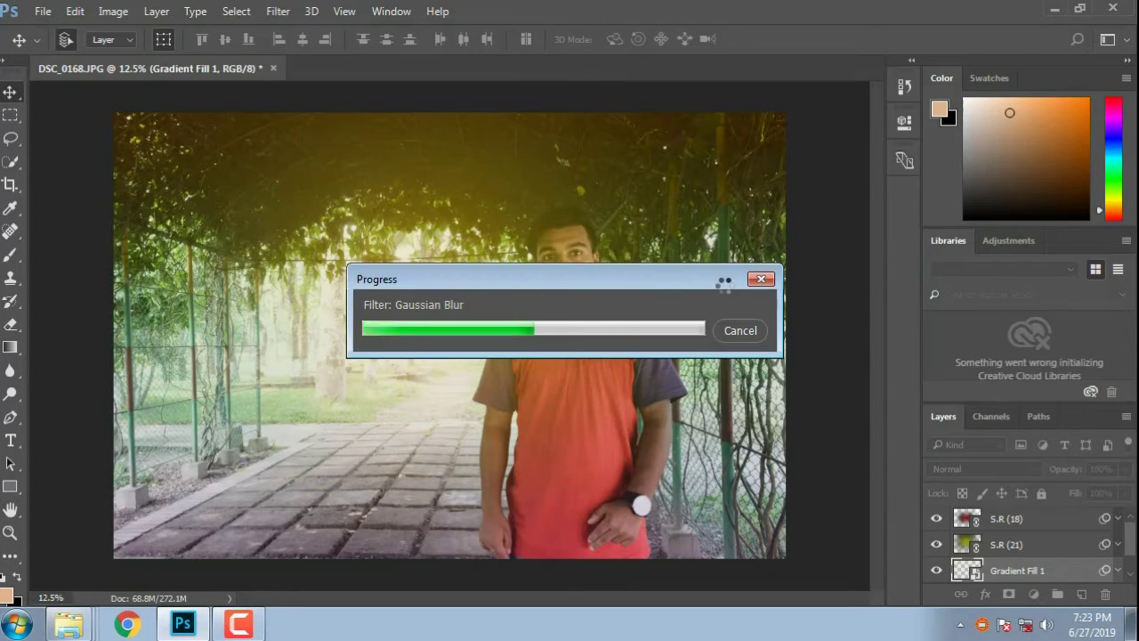
# - Compare the image with and without the blurred gradient fill layer, and set its opacity to 50%
pyautogui.moveTo(1129, 552)
pyautogui.mouseDown()
pyautogui.moveTo(1130, 539)
pyautogui.moveTo(1128, 551)
pyautogui.mouseUp()
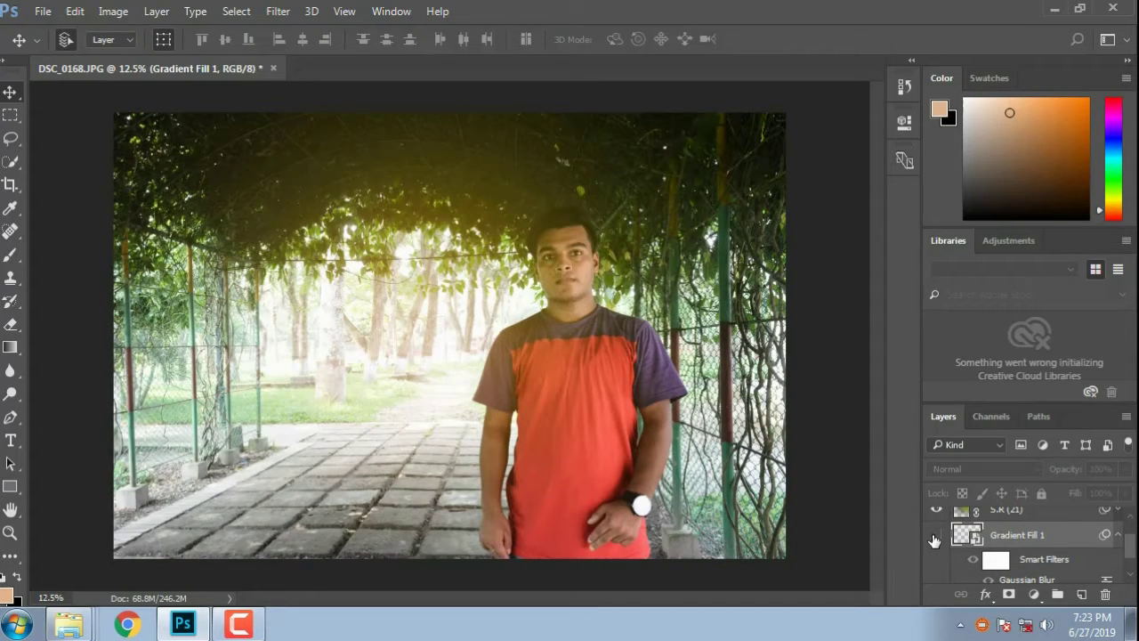
pyautogui.click(936, 535)
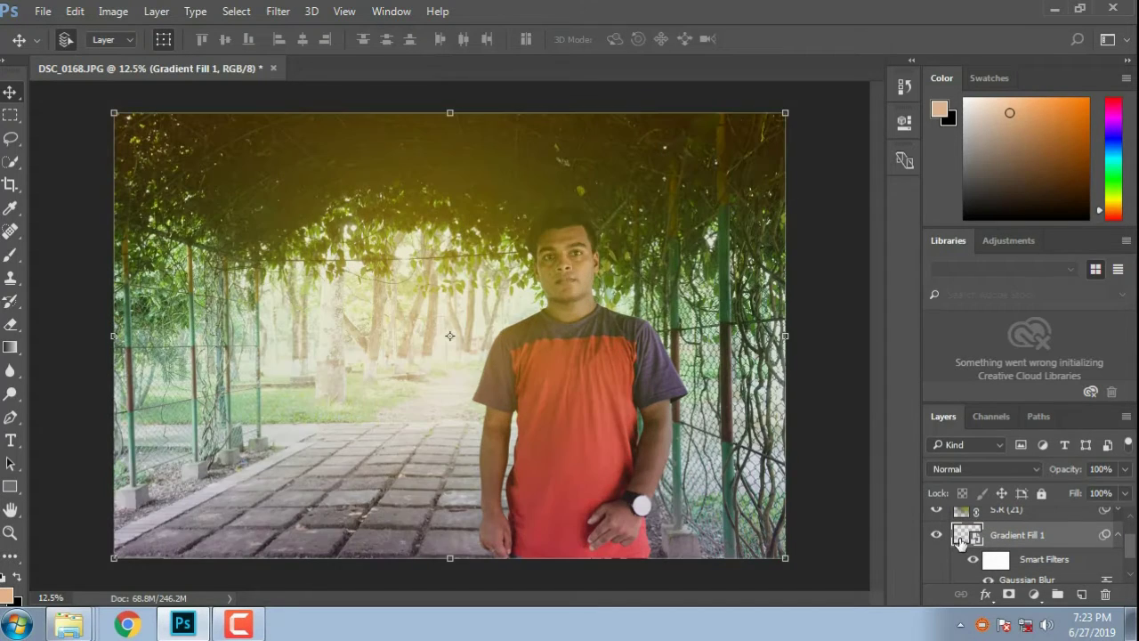
pyautogui.click(1118, 536)
pyautogui.click(1124, 468)
pyautogui.moveTo(1125, 490); pyautogui.dragTo(1061, 494)
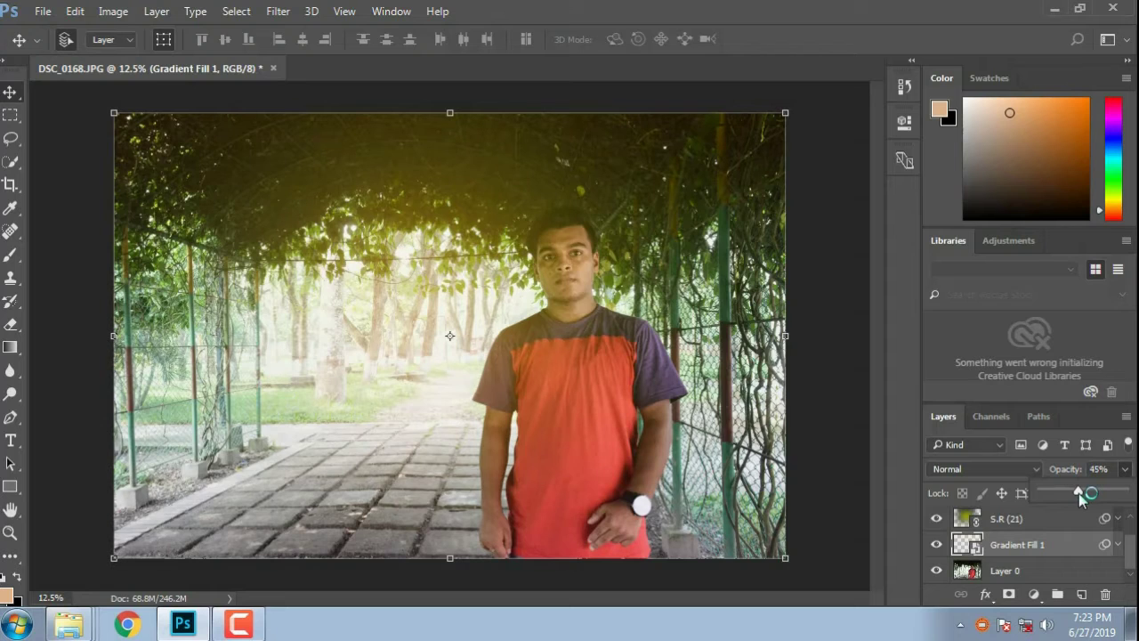
pyautogui.moveTo(1081, 493)
pyautogui.mouseDown()
pyautogui.moveTo(1094, 493)
pyautogui.moveTo(1074, 498)
pyautogui.mouseUp()
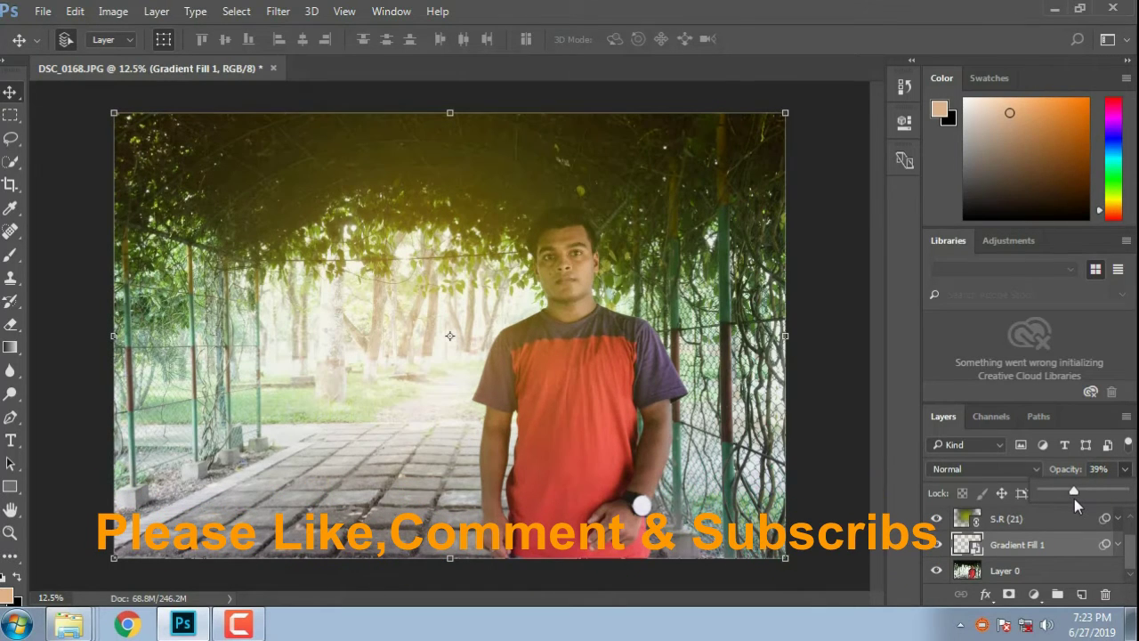
pyautogui.click(1126, 470)
pyautogui.click(1128, 470)
pyautogui.click(1135, 527)
pyautogui.scroll(1, 1081, 567)
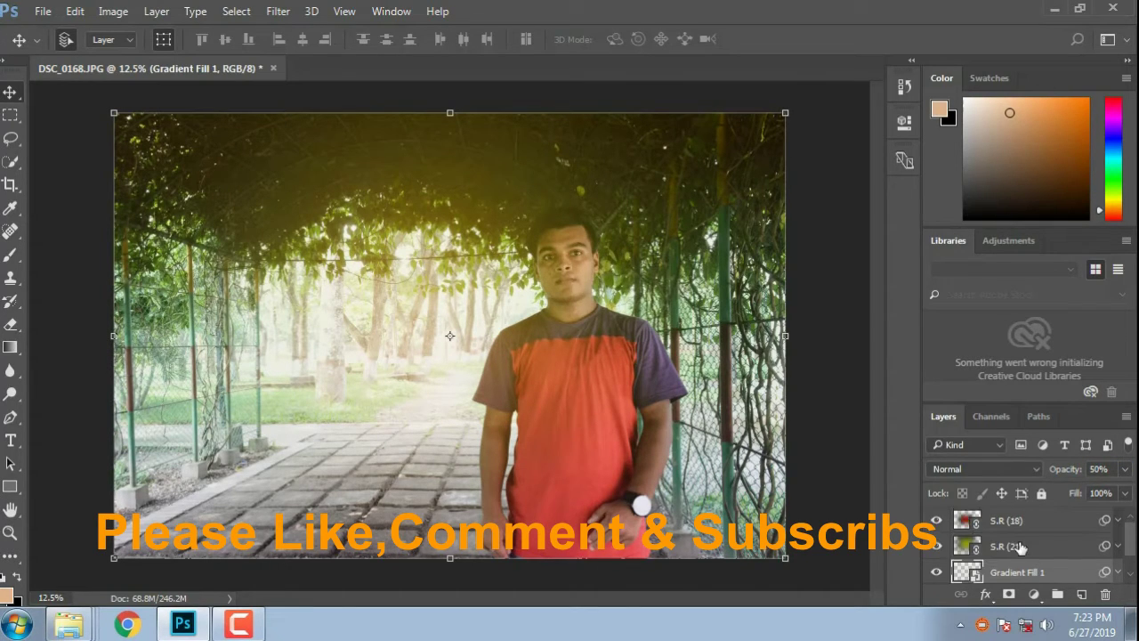
pyautogui.scroll(-1, 1020, 547)
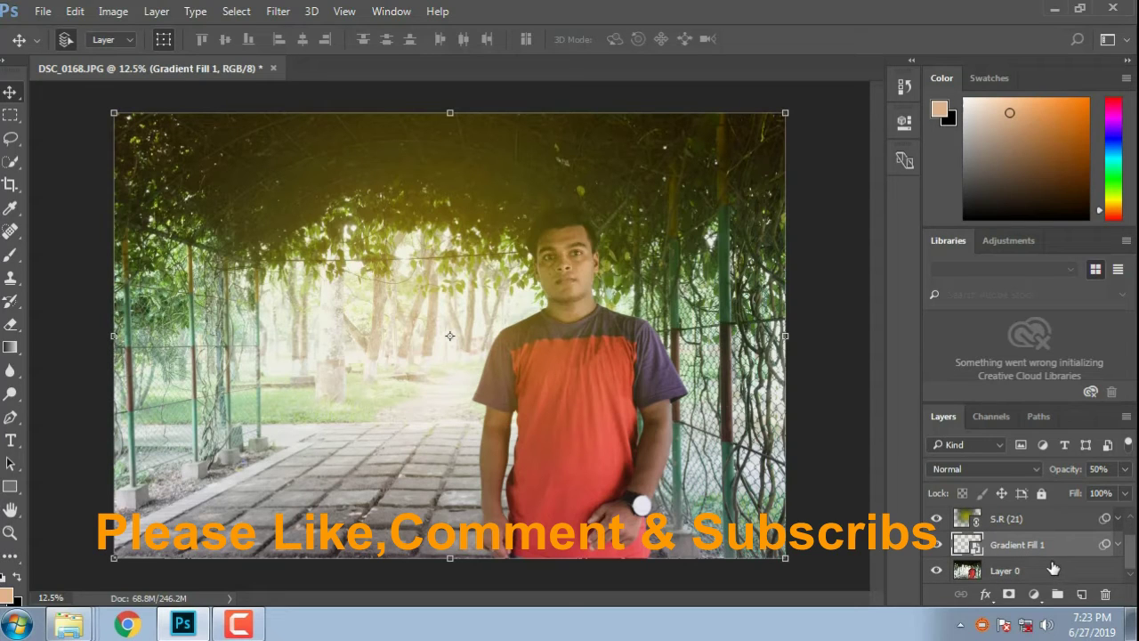
# - Run Color Efex Pro 4 on Layer 0 with the Indian Summer filter, method 4 and 50% Enhance Foliage
pyautogui.click(1052, 567)
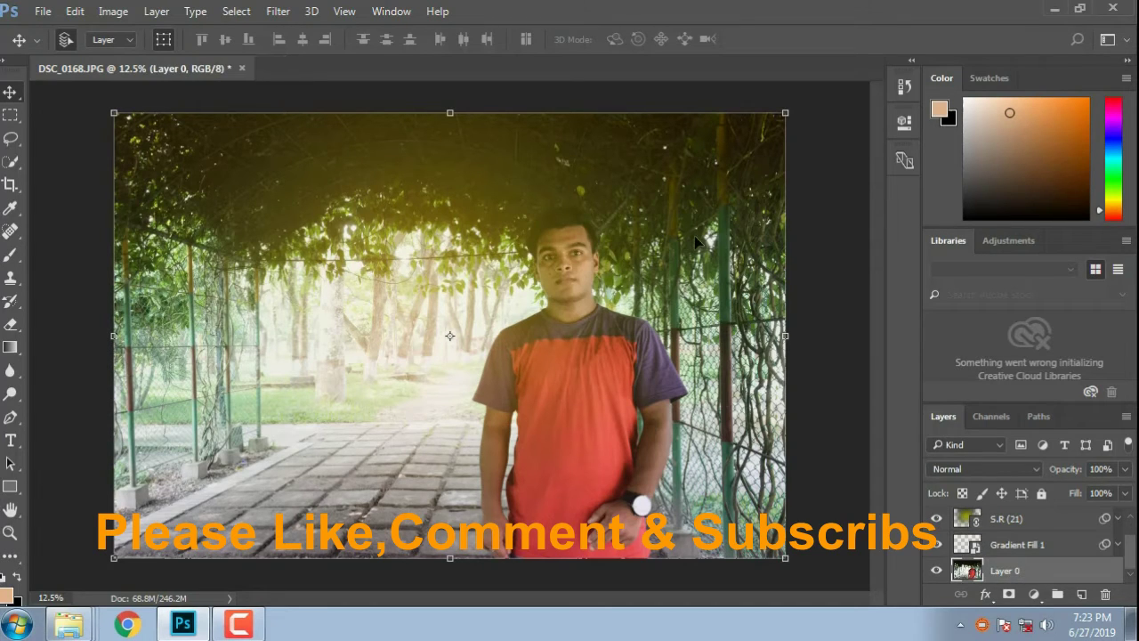
pyautogui.click(271, 11)
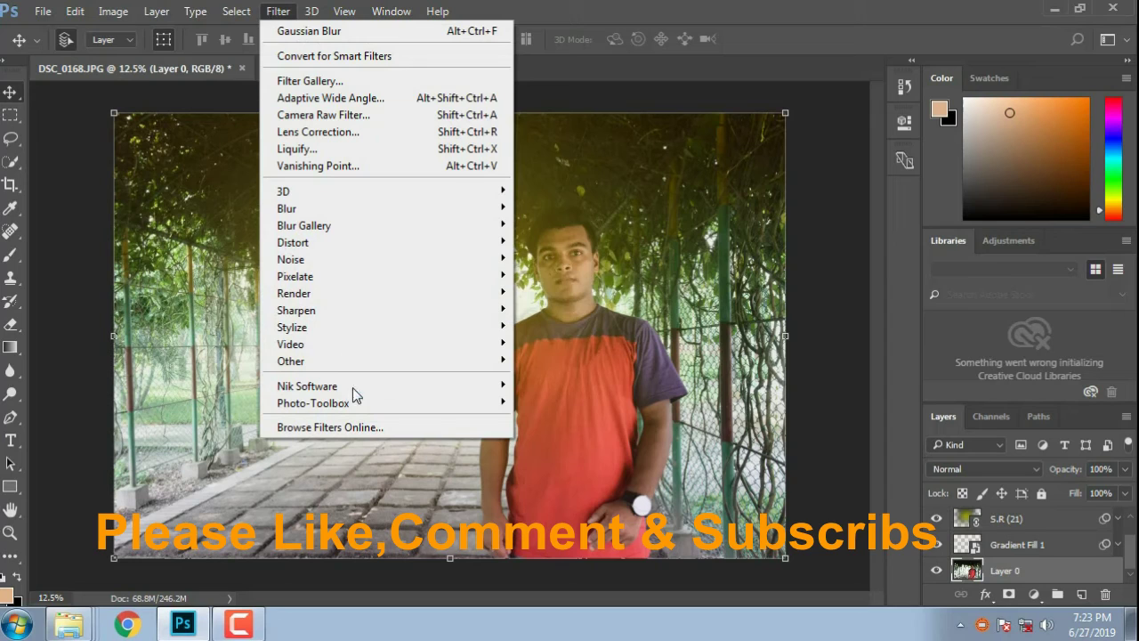
pyautogui.moveTo(303, 388)
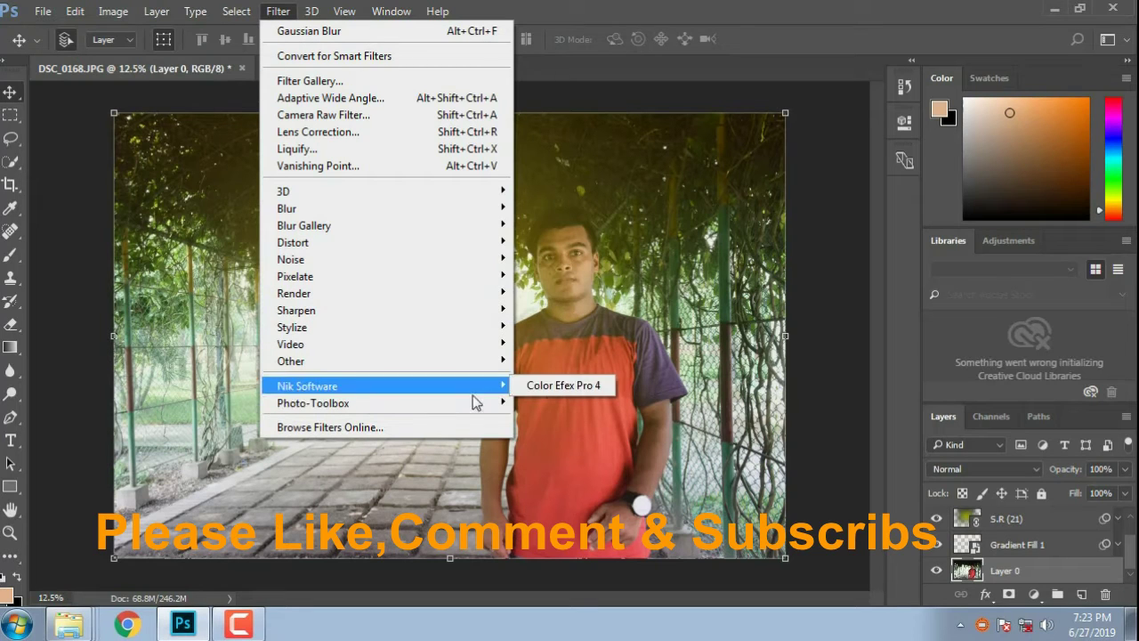
pyautogui.click(554, 385)
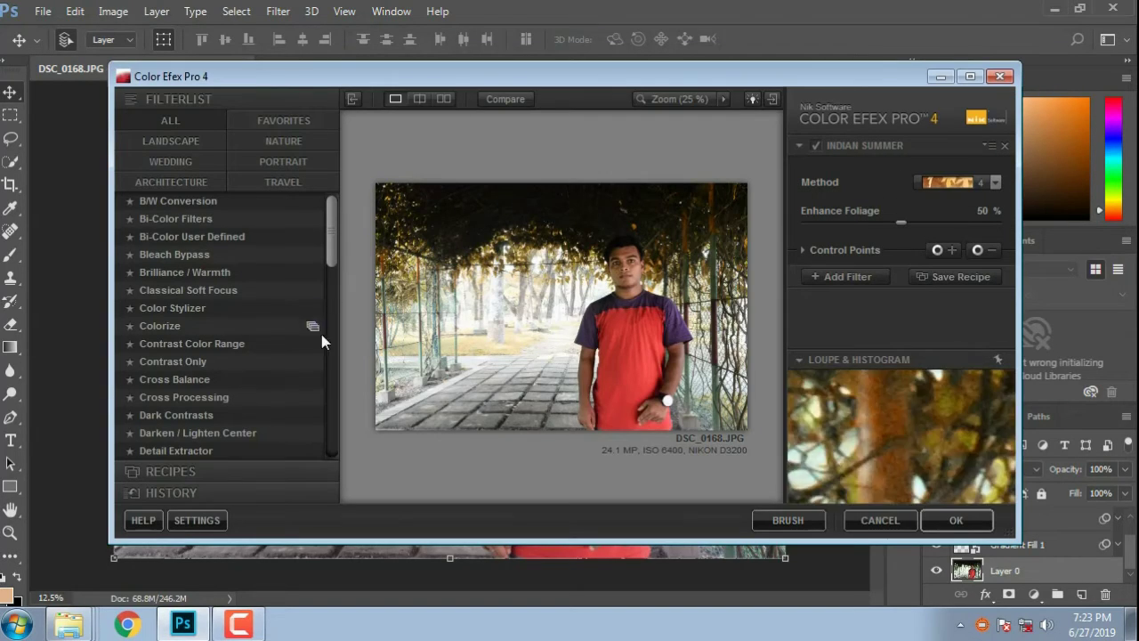
pyautogui.moveTo(329, 249); pyautogui.dragTo(326, 359)
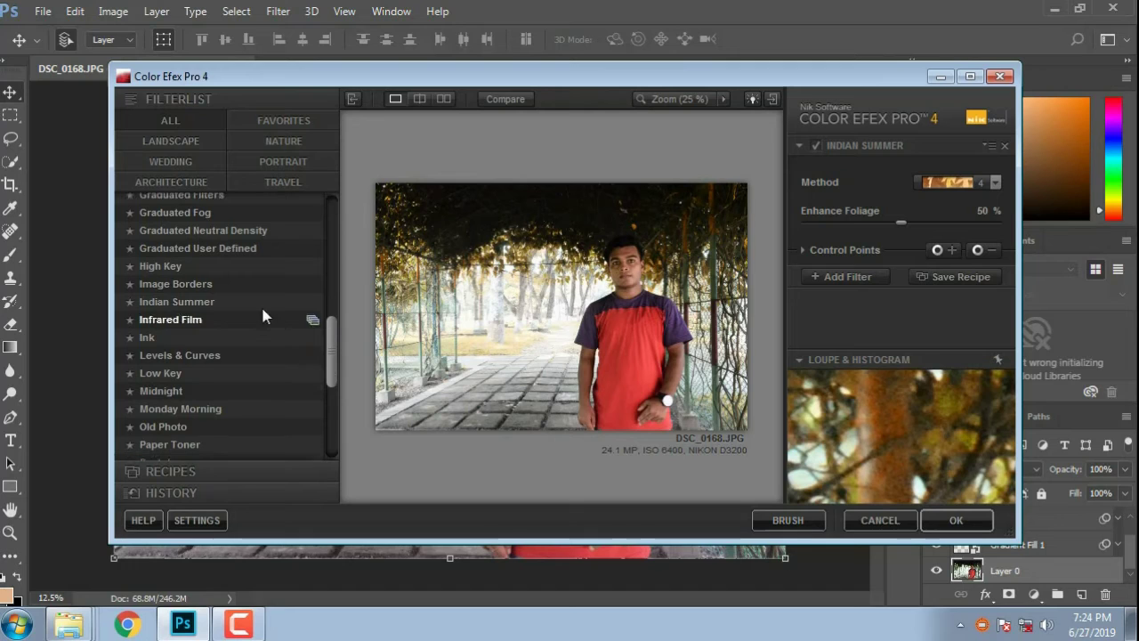
pyautogui.click(992, 183)
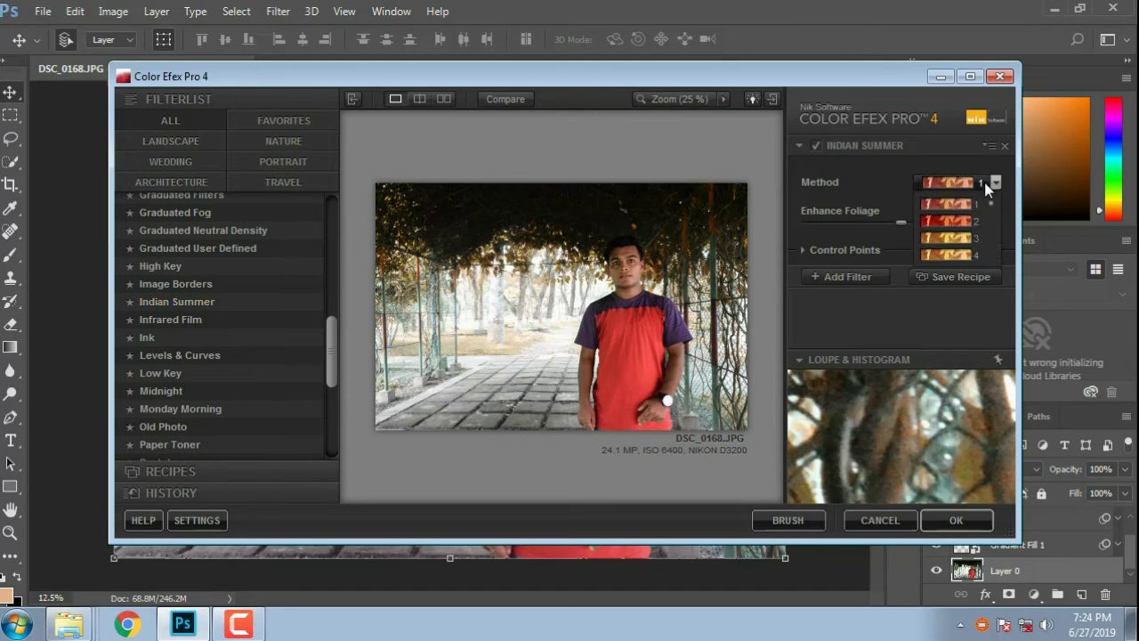
pyautogui.click(966, 254)
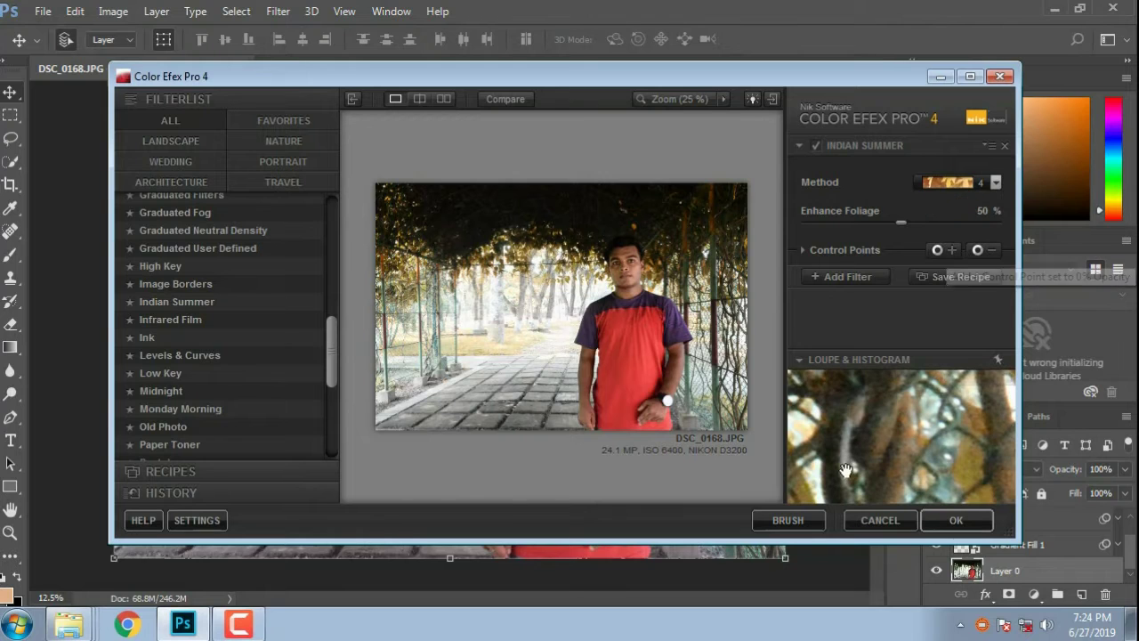
pyautogui.click(955, 521)
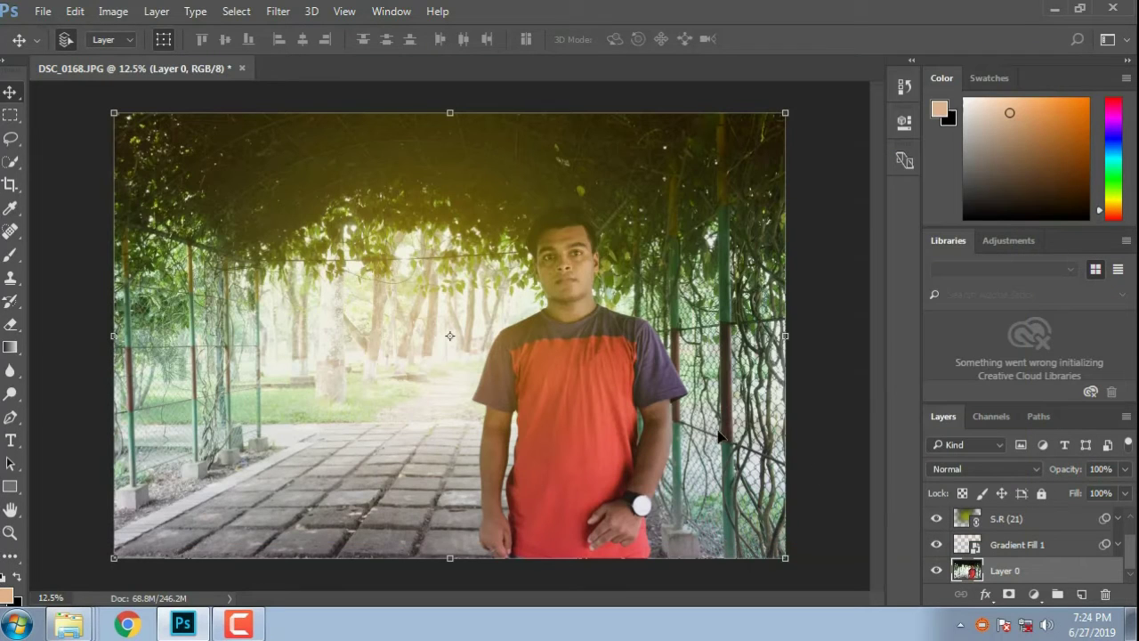
# - Repeat the Color Efex Pro 4 filter on Layer 0
pyautogui.click(292, 11)
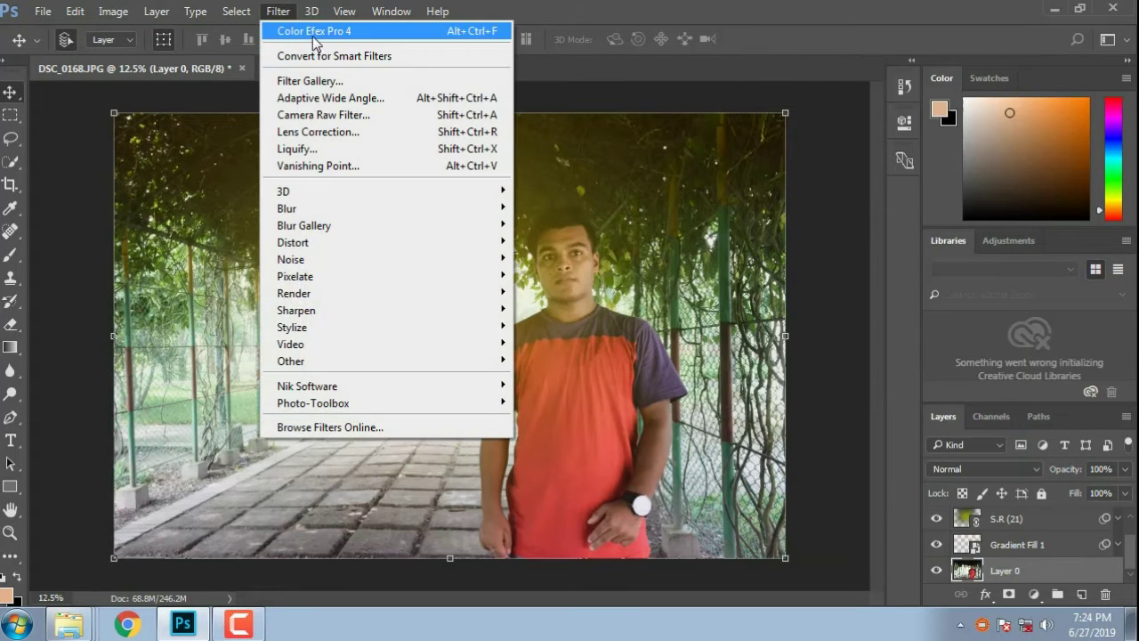
pyautogui.click(312, 34)
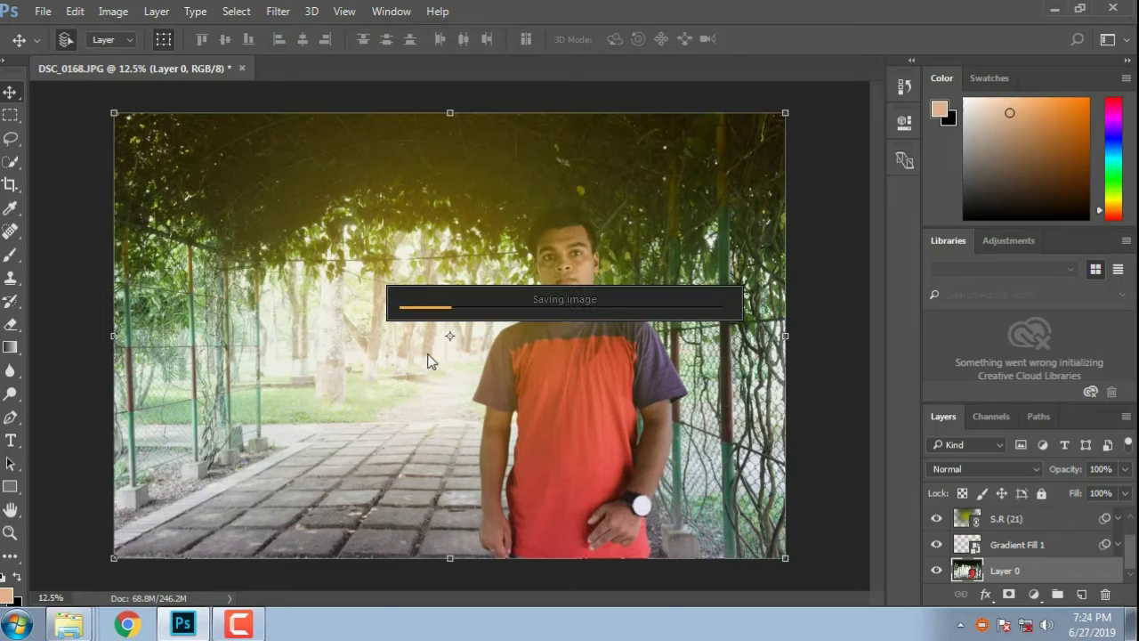
pyautogui.click(240, 626)
pyautogui.click(241, 626)
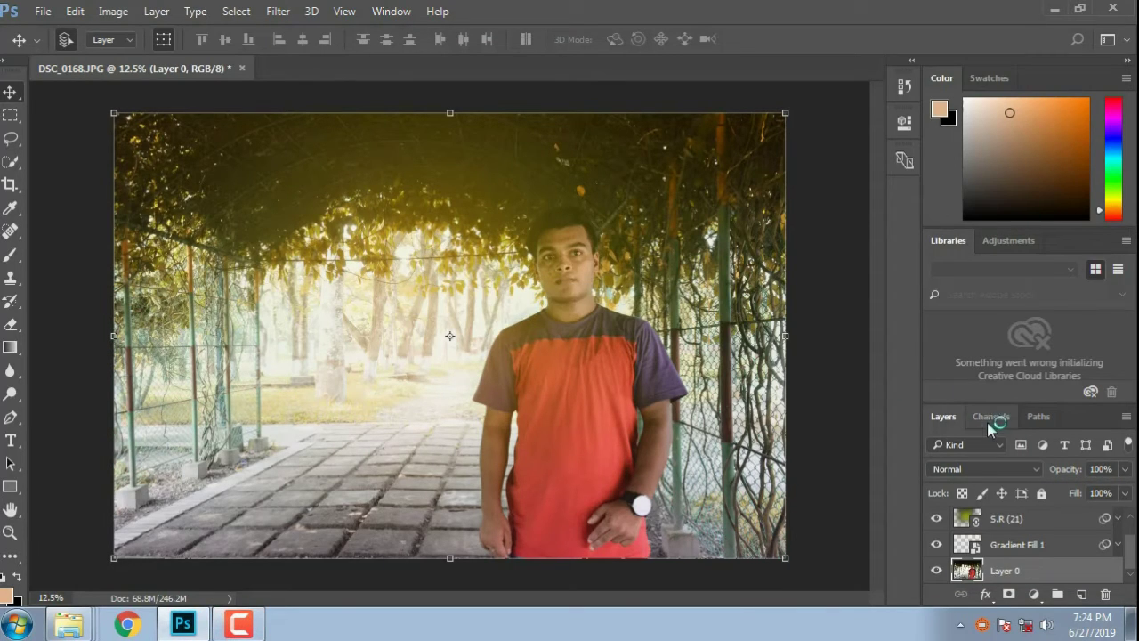
# - Shift the S.R (18) glow slightly left, comparing the image with and without each of the S.R (21) and S.R (18) layers
pyautogui.click(936, 519)
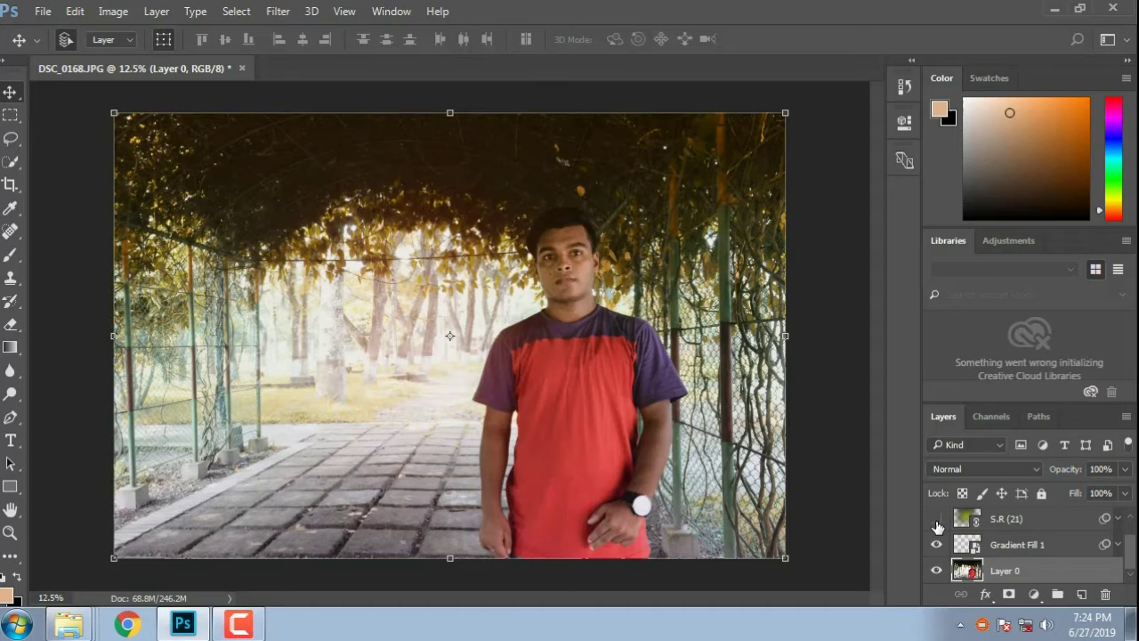
pyautogui.click(936, 519)
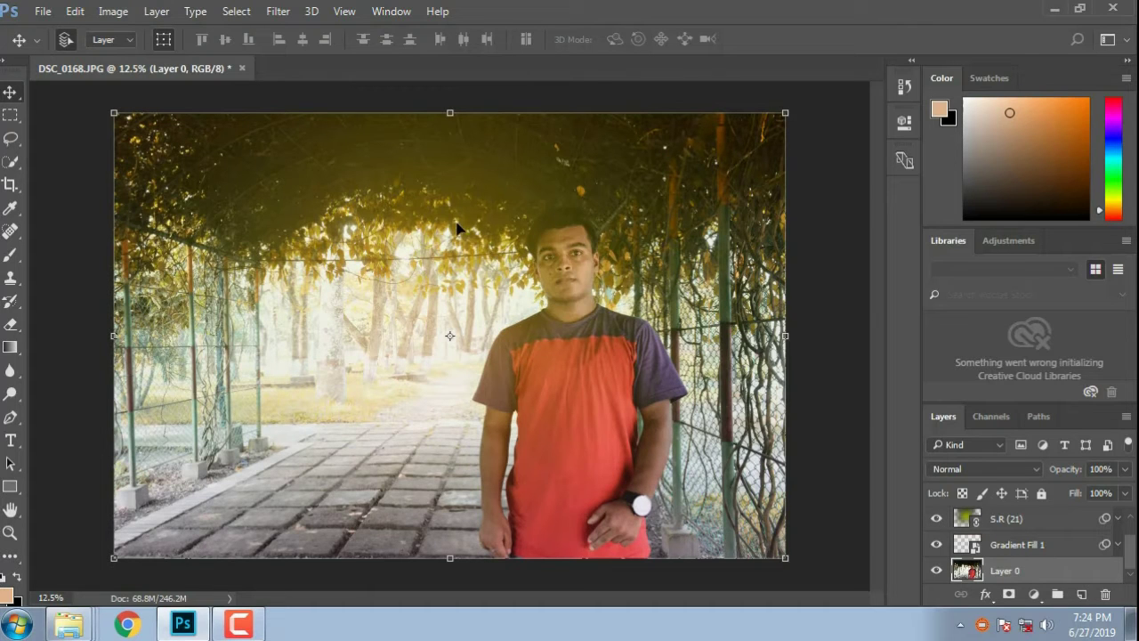
pyautogui.moveTo(457, 246)
pyautogui.mouseDown()
pyautogui.moveTo(429, 252)
pyautogui.moveTo(446, 247)
pyautogui.mouseUp()
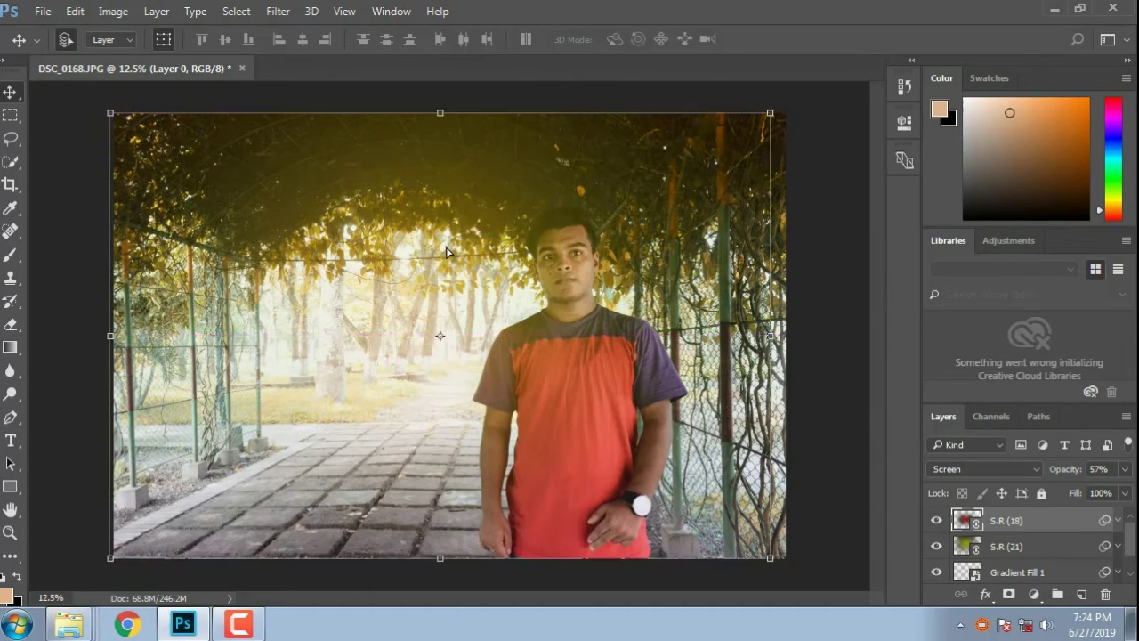
pyautogui.click(936, 520)
pyautogui.click(936, 520)
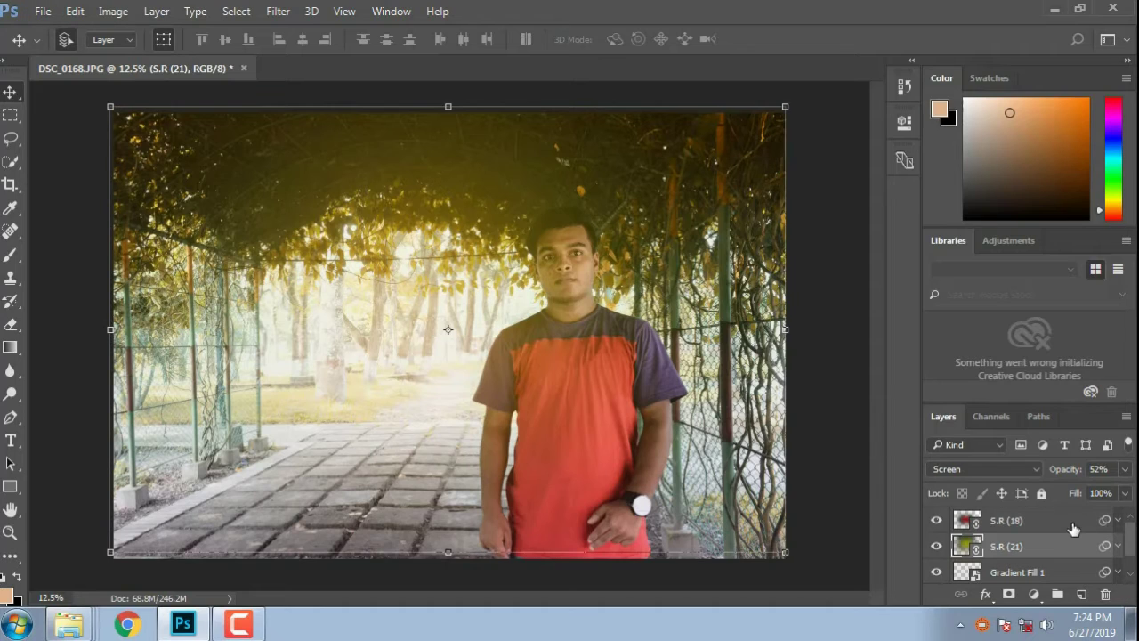
# - Lower the opacity of the S.R (18) glow layer and set the S.R (21) glow layer to about 38% opacity
pyautogui.click(1126, 469)
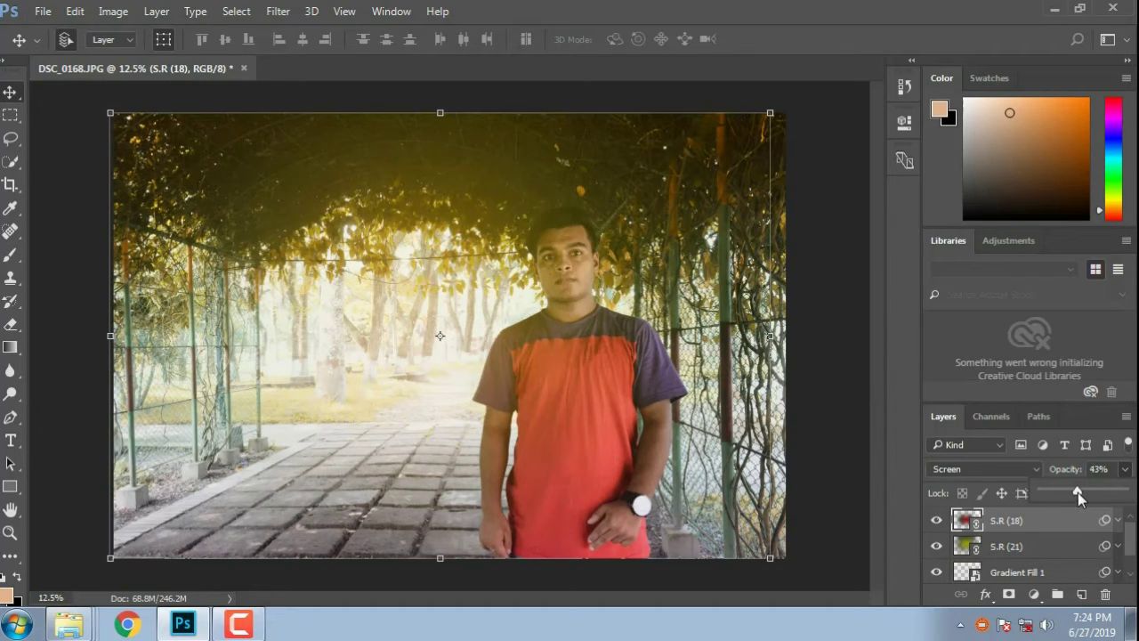
pyautogui.moveTo(1069, 492); pyautogui.dragTo(1061, 491)
pyautogui.click(1061, 547)
pyautogui.click(1124, 470)
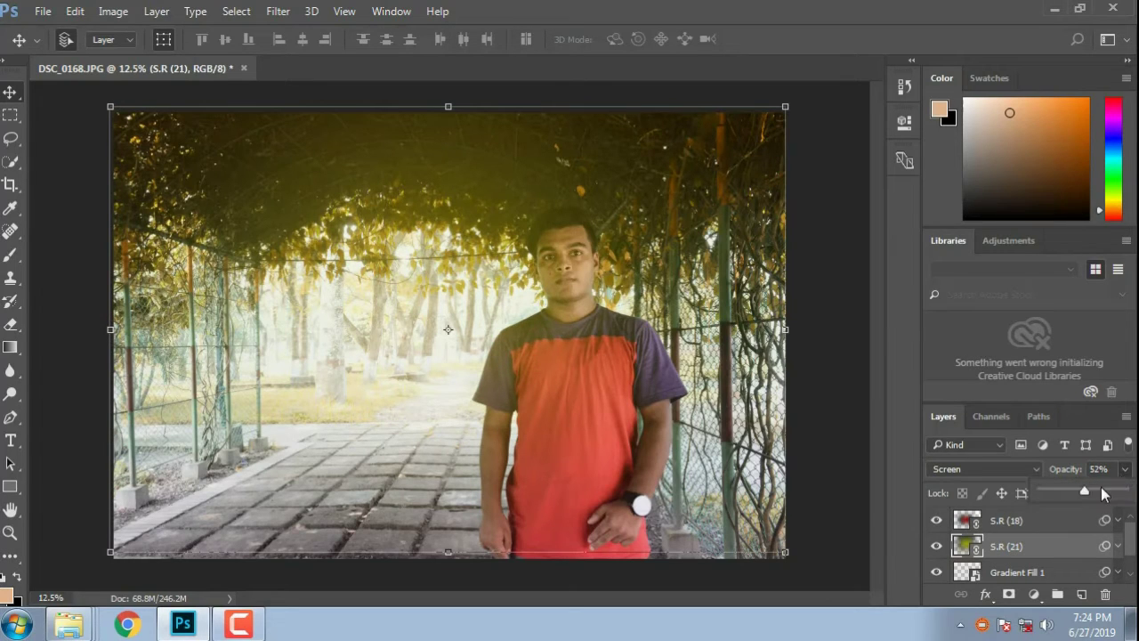
pyautogui.moveTo(1064, 492); pyautogui.dragTo(1074, 491)
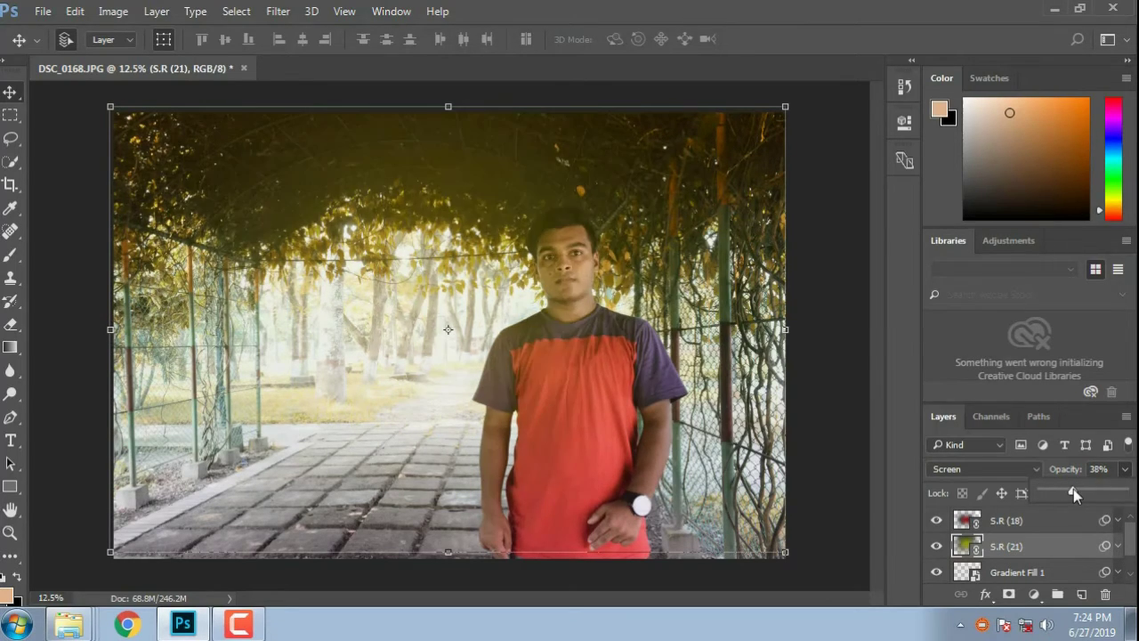
# - Set the Gradient Fill 1 layer to 52% fill and 38% opacity
pyautogui.scroll(-1, 1064, 547)
pyautogui.click(1064, 546)
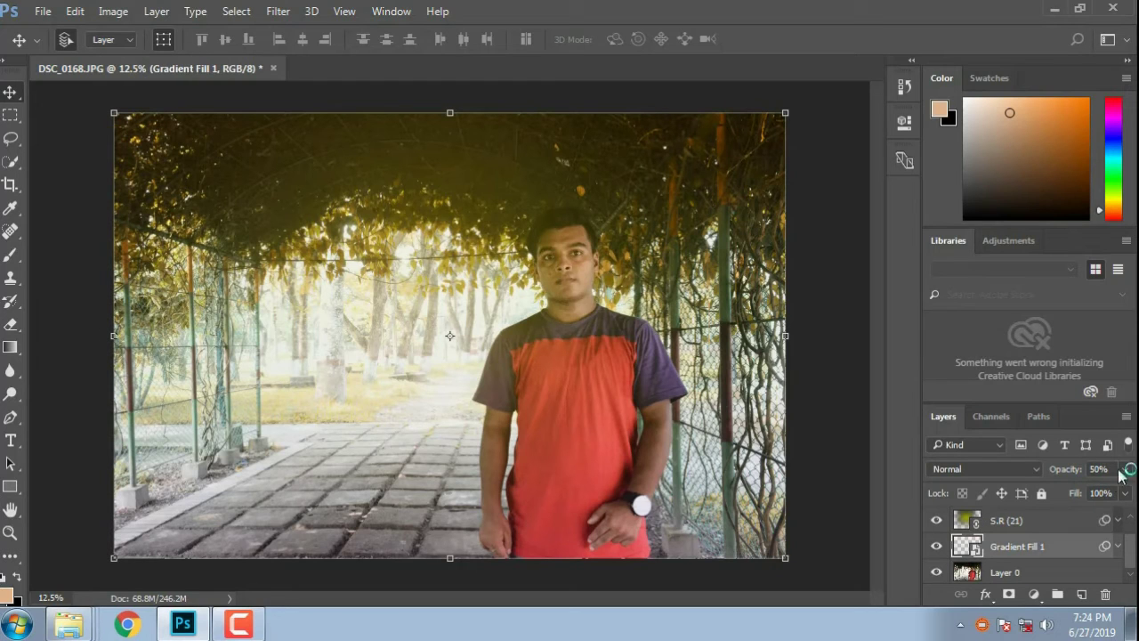
pyautogui.click(1124, 492)
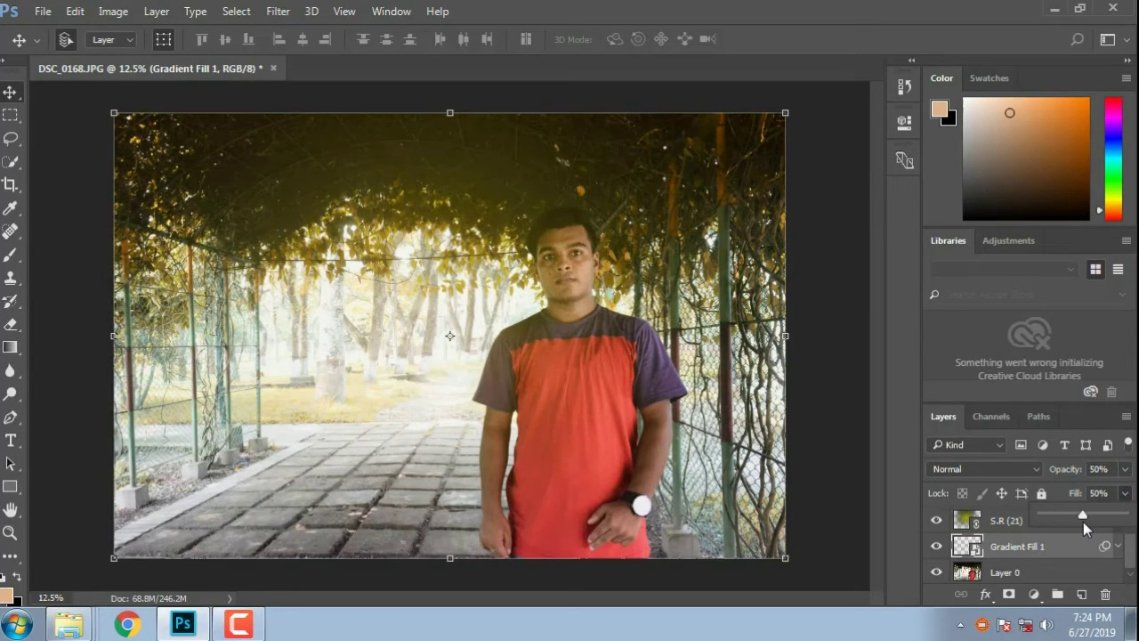
pyautogui.moveTo(1099, 518)
pyautogui.mouseDown()
pyautogui.moveTo(1059, 519)
pyautogui.moveTo(1094, 515)
pyautogui.mouseUp()
pyautogui.click(1125, 469)
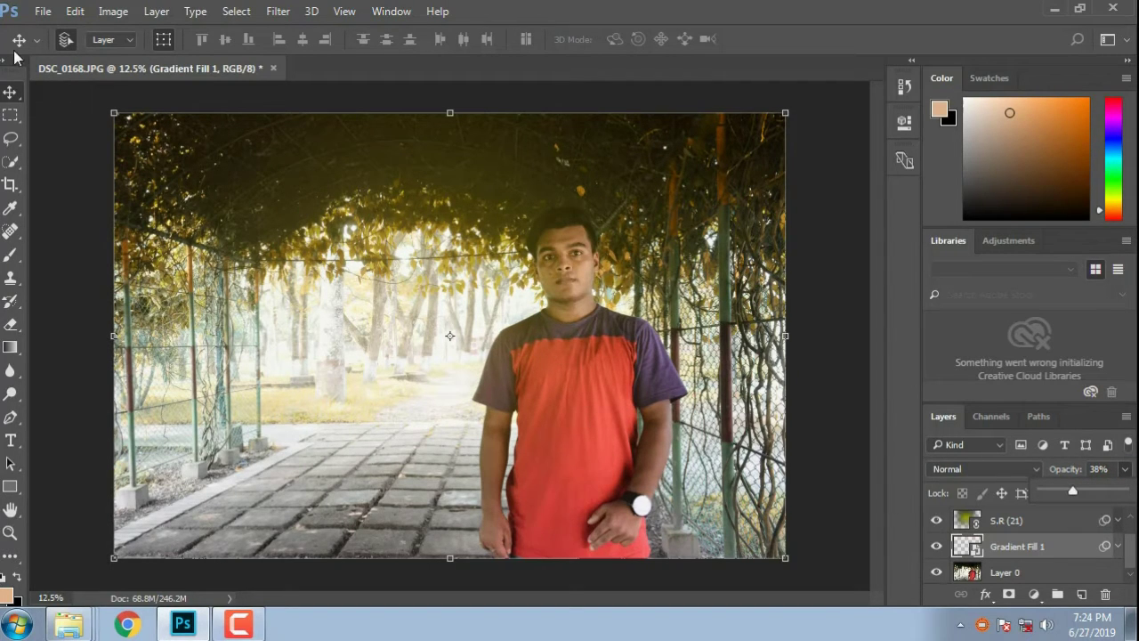
# - Start placing a linked file and open the wight text folder inside 1500+ PNG FILE
pyautogui.click(42, 11)
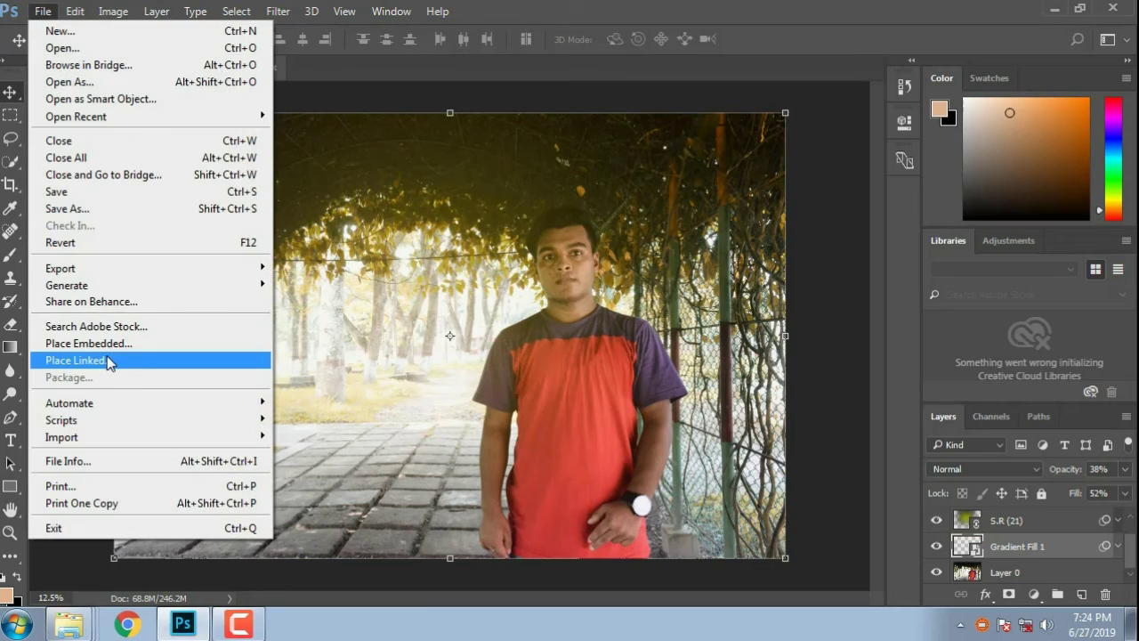
pyautogui.click(108, 360)
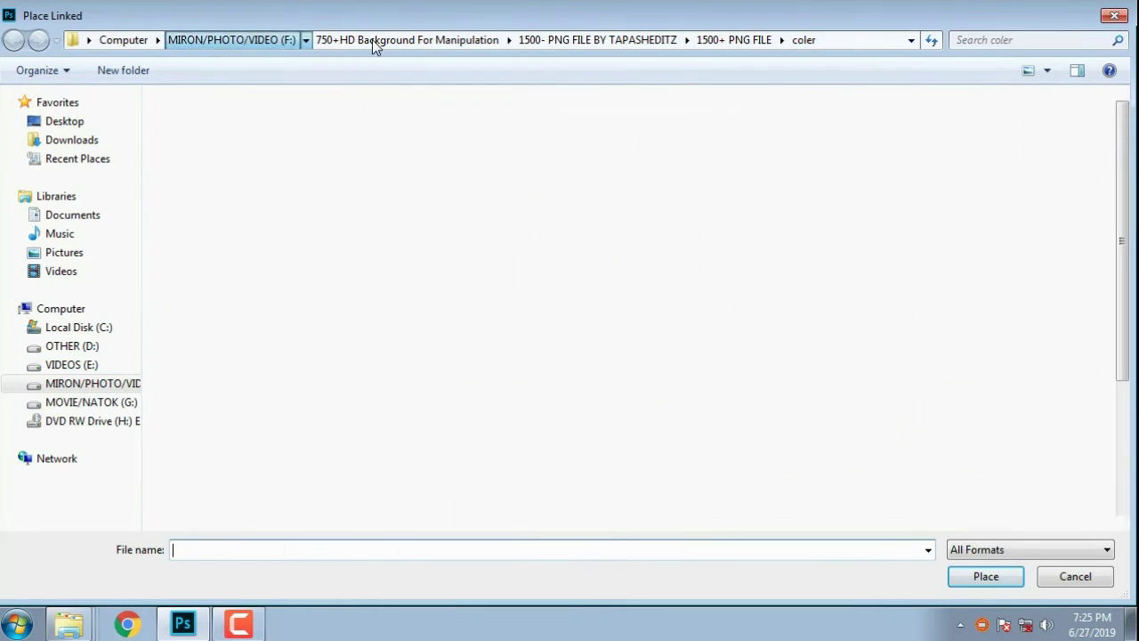
pyautogui.click(372, 39)
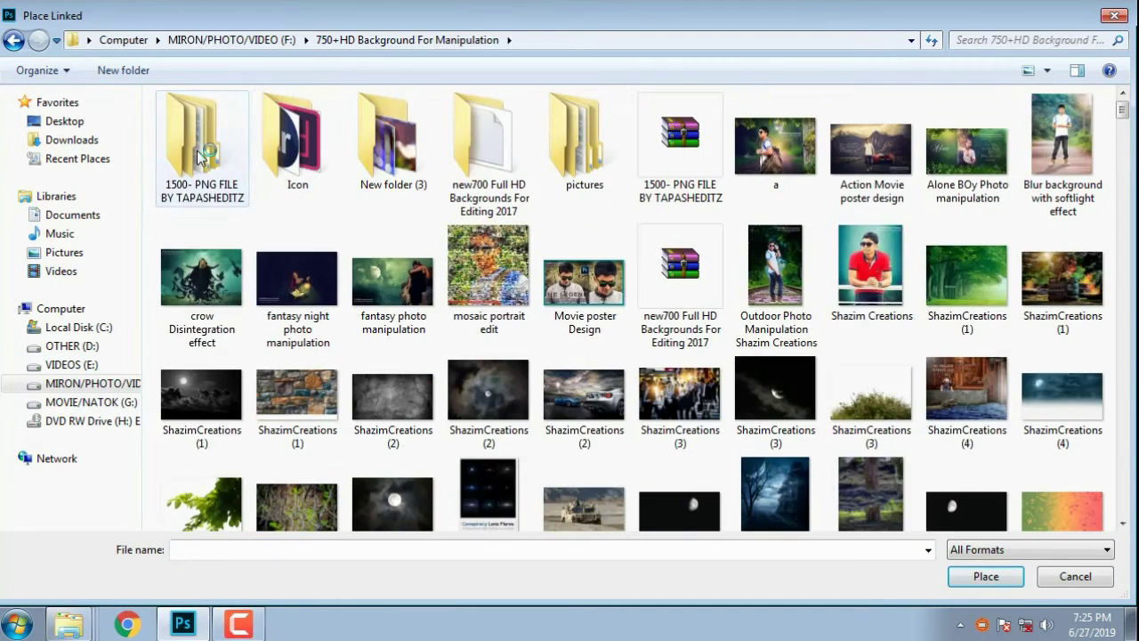
pyautogui.doubleClick(200, 157)
pyautogui.doubleClick(211, 129)
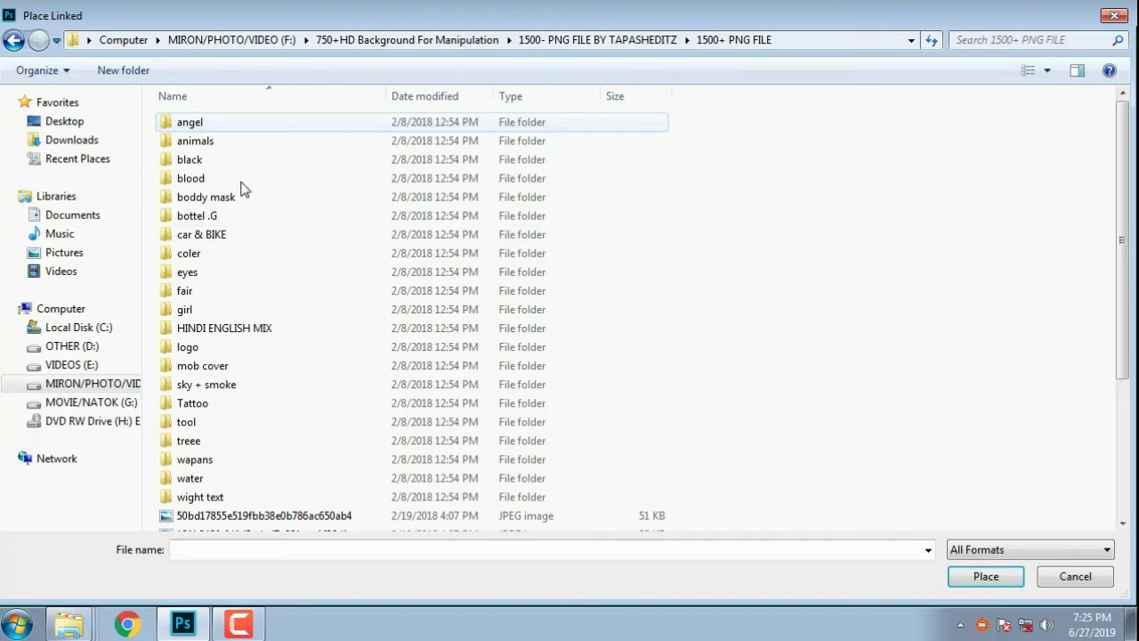
pyautogui.scroll(-1, 223, 413)
pyautogui.doubleClick(213, 445)
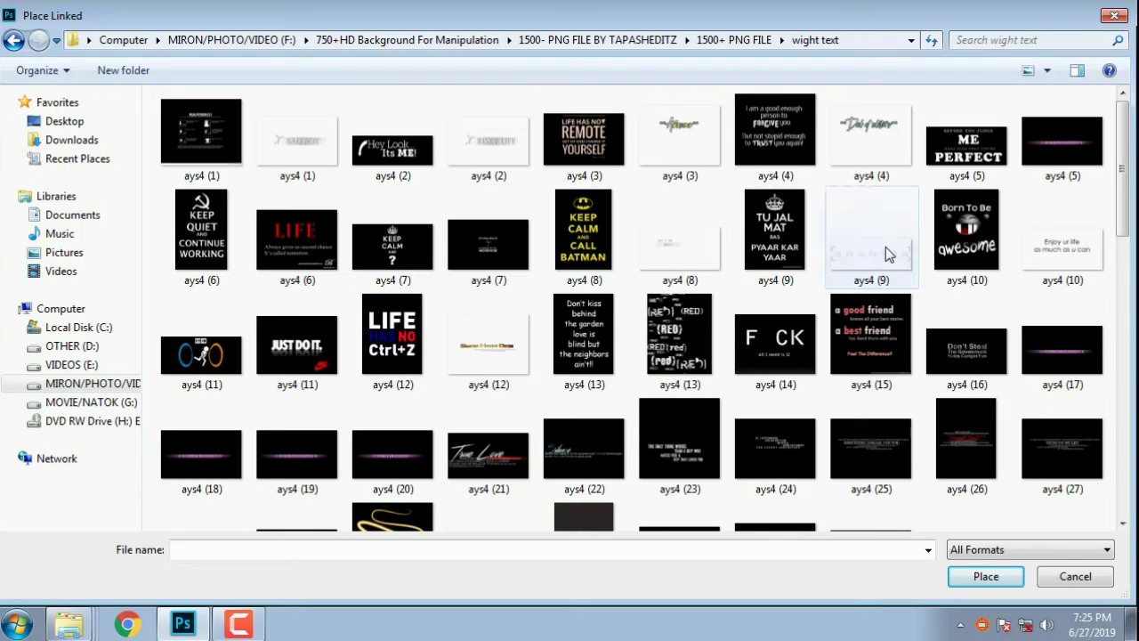
# - Place the ays4 (5) quote image and position it over the path beside the man, in the lower left of the photo
pyautogui.click(893, 348)
pyautogui.scroll(-3, 703, 392)
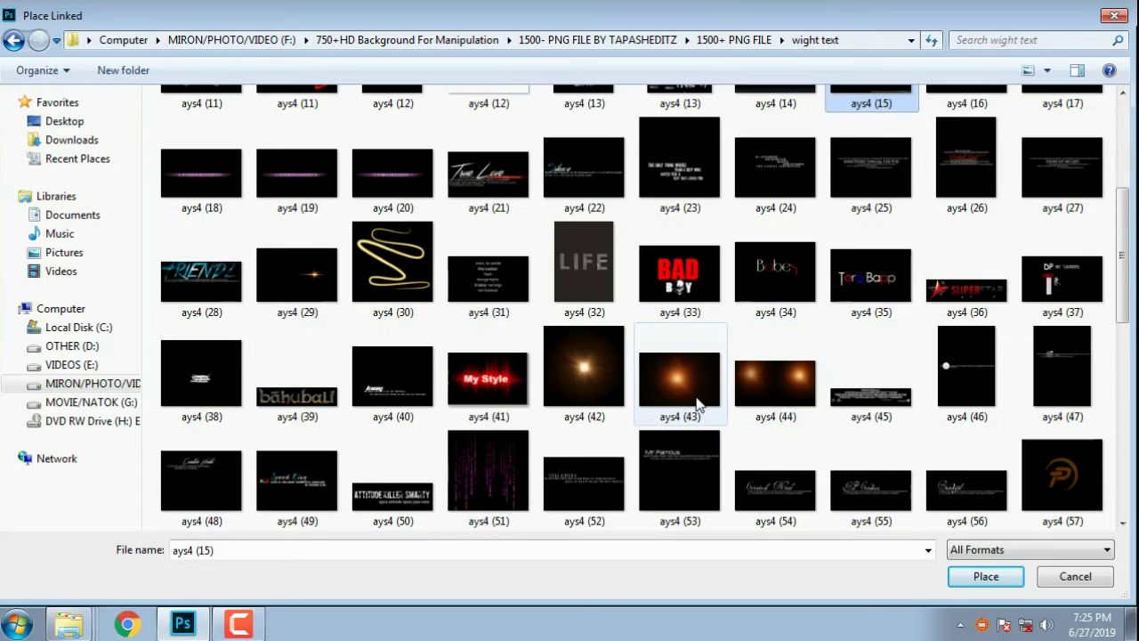
pyautogui.scroll(3, 686, 279)
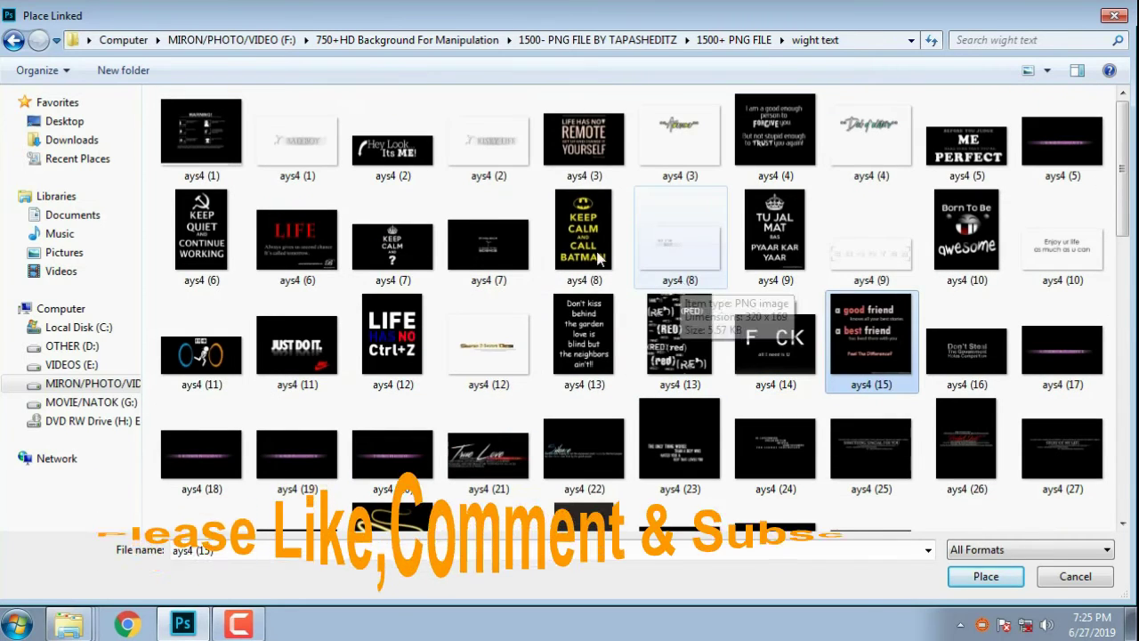
pyautogui.click(488, 242)
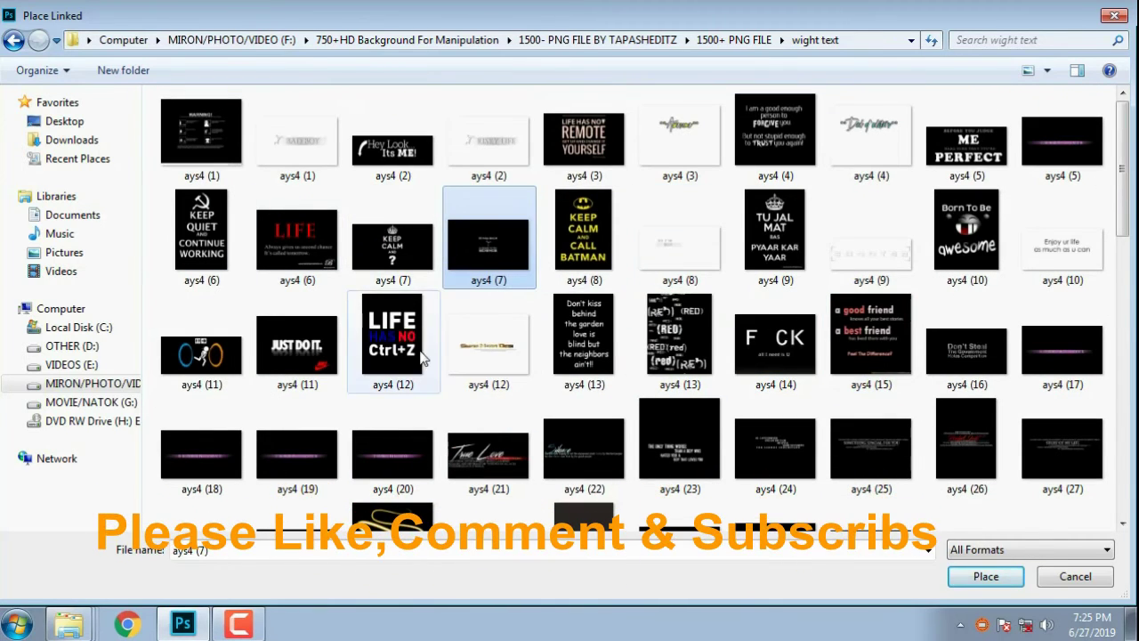
pyautogui.click(967, 142)
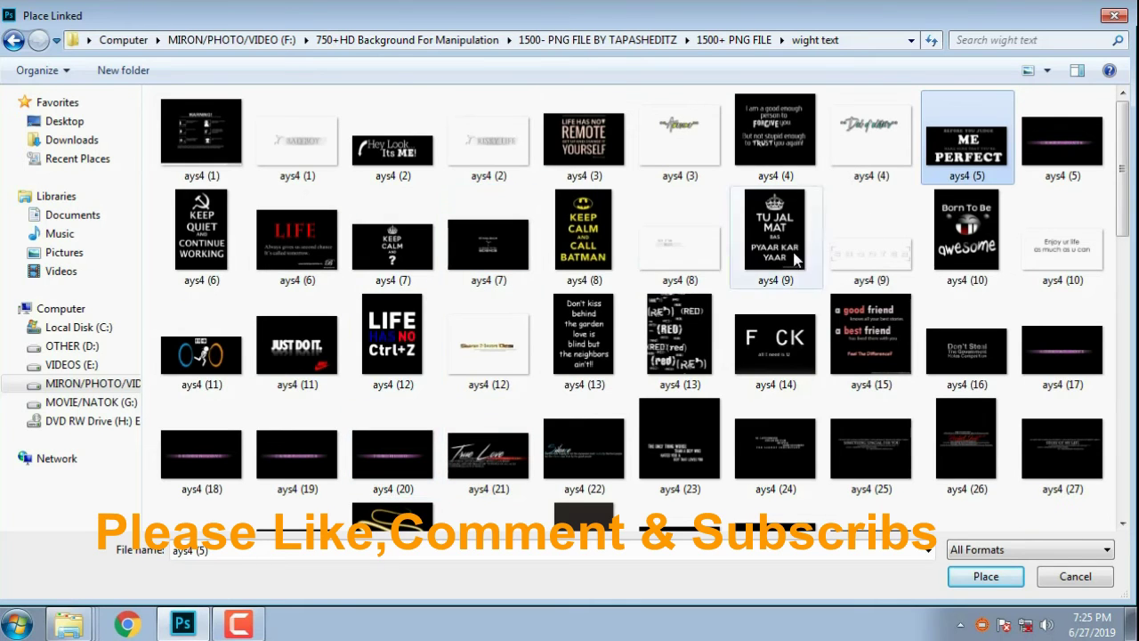
pyautogui.click(979, 577)
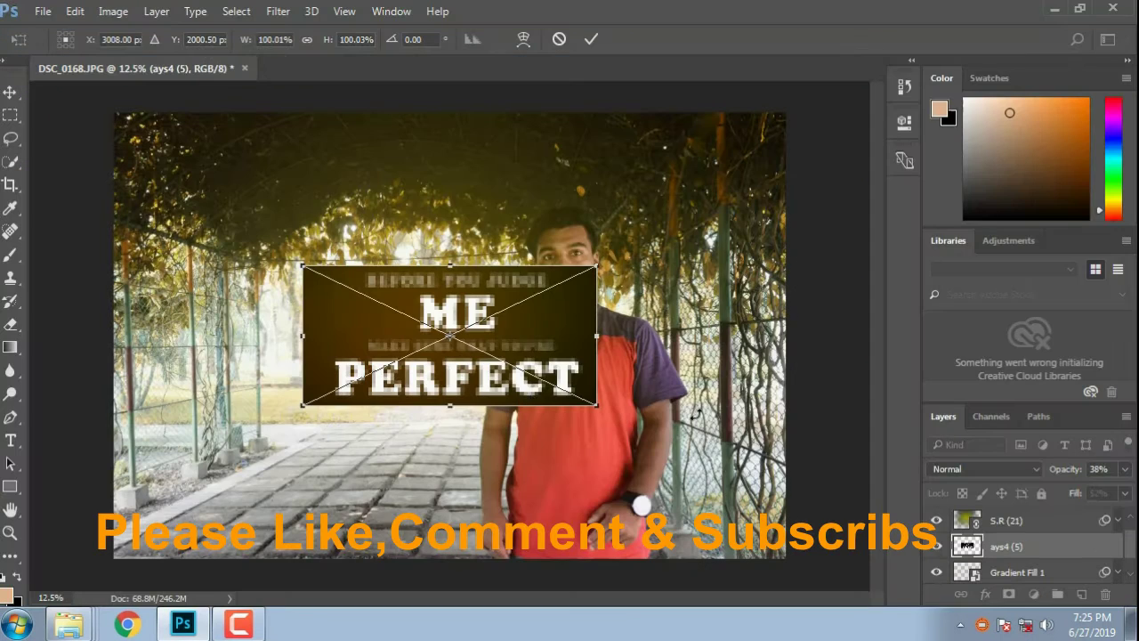
pyautogui.moveTo(514, 352); pyautogui.dragTo(367, 442)
pyautogui.click(591, 41)
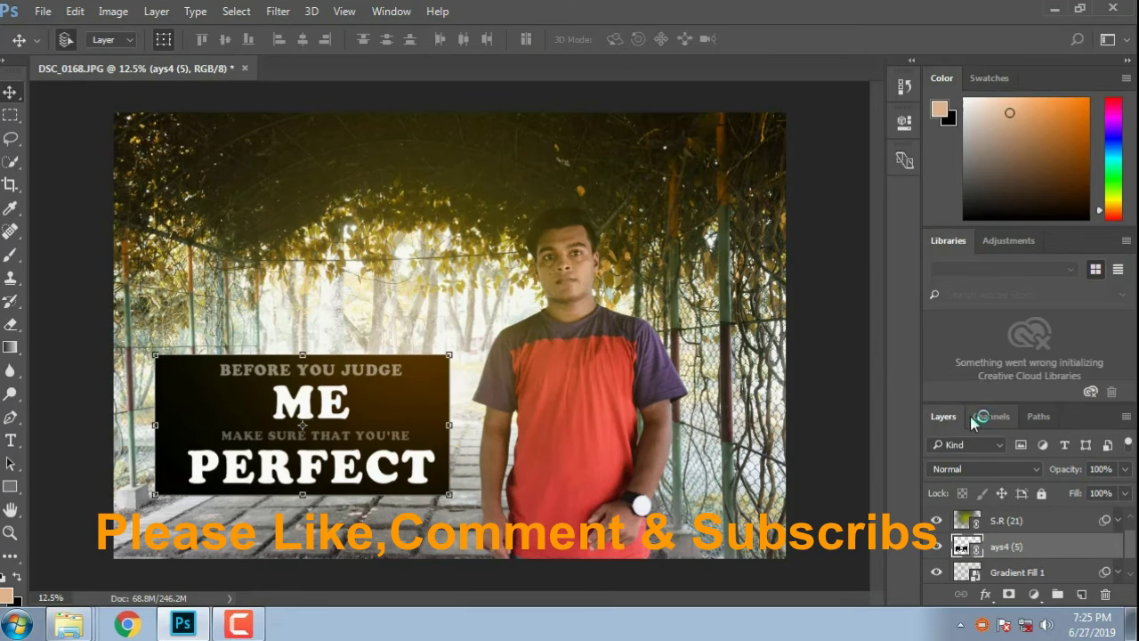
# - Try several blend modes on the ays4 (5) layer, including Lighter Color, Pin Light and Difference, and settle on Subtract
pyautogui.click(972, 469)
pyautogui.click(978, 283)
pyautogui.press('Up')
pyautogui.press('Up')
pyautogui.press('Down')
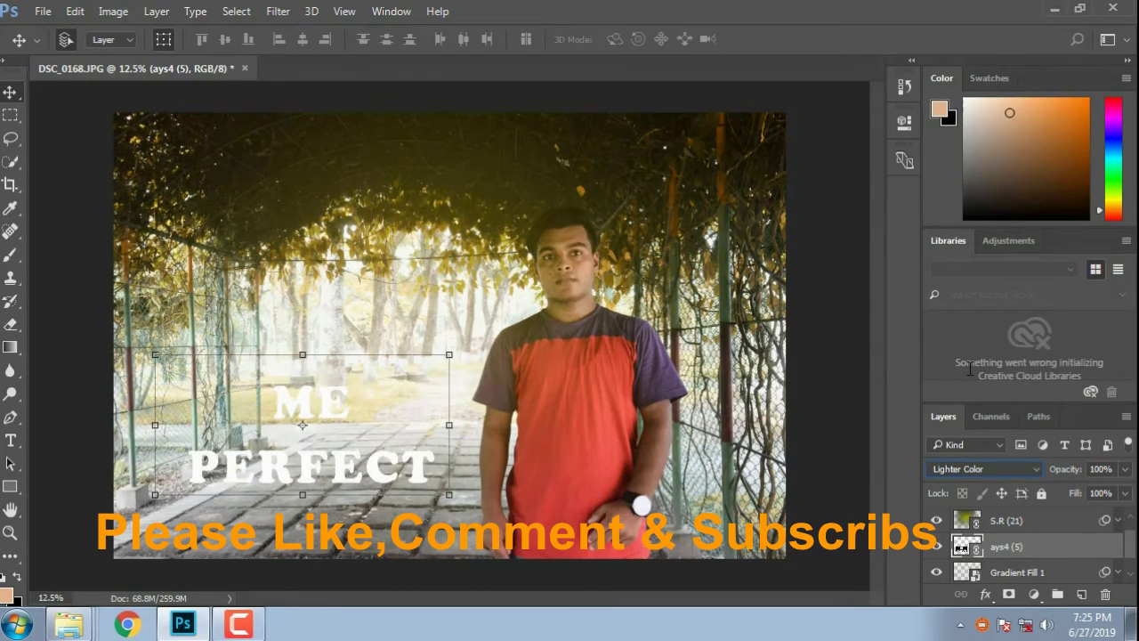
pyautogui.press('Down')
pyautogui.press('Down')
pyautogui.press('Down')
pyautogui.press('Down')
pyautogui.press('Down')
pyautogui.press('Down')
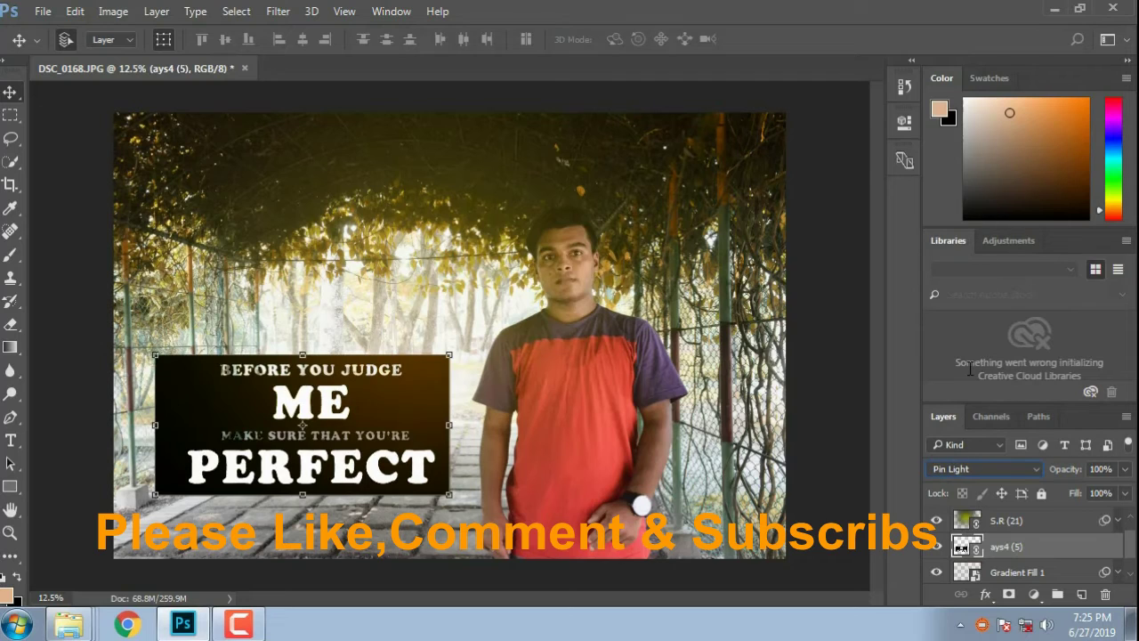
pyautogui.press('Down')
pyautogui.press('Down')
pyautogui.press('Down')
pyautogui.press('Up')
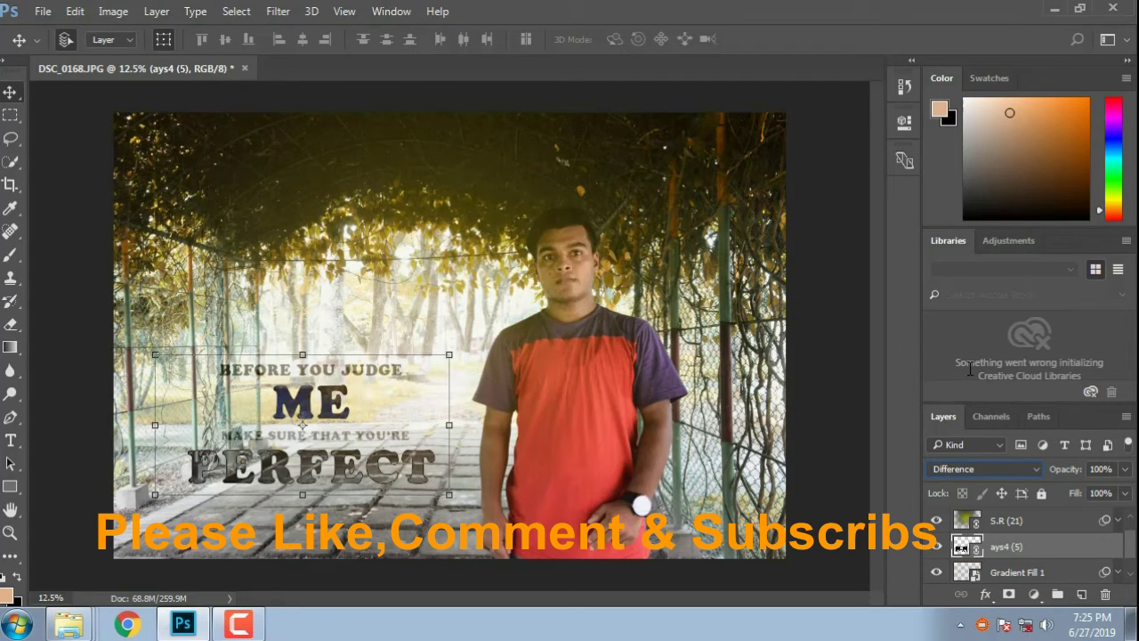
pyautogui.press('Down')
pyautogui.press('Down')
pyautogui.press('Up')
pyautogui.press('Up')
pyautogui.press('Down')
pyautogui.press('Down')
pyautogui.press('Down')
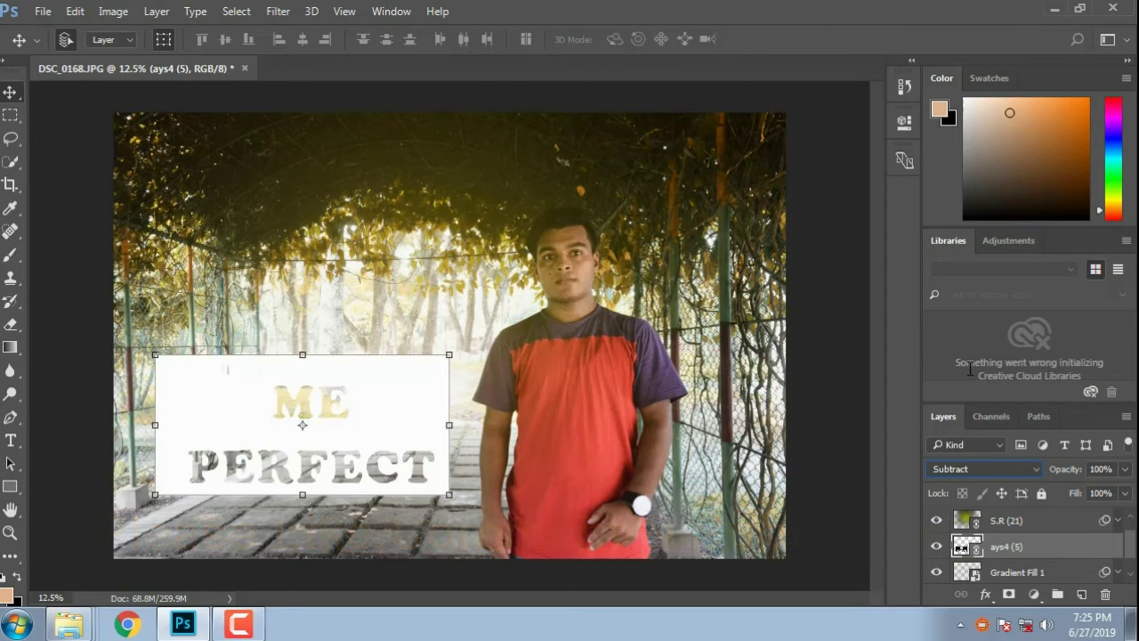
pyautogui.press('Up')
pyautogui.press('Up')
pyautogui.press('Up')
pyautogui.press('Down')
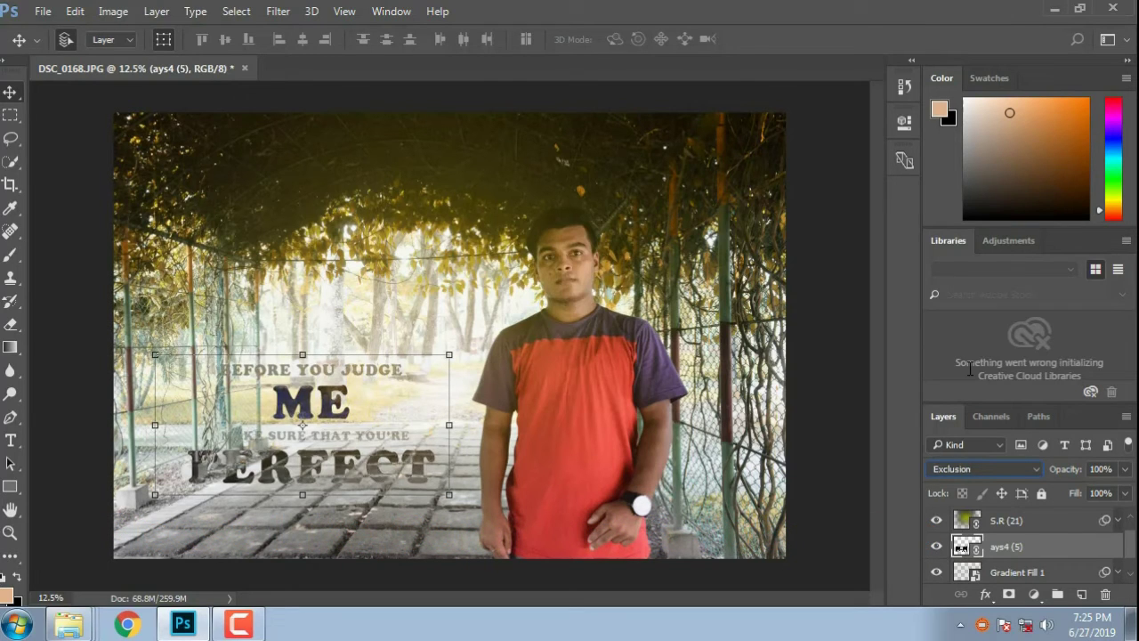
pyautogui.press('Down')
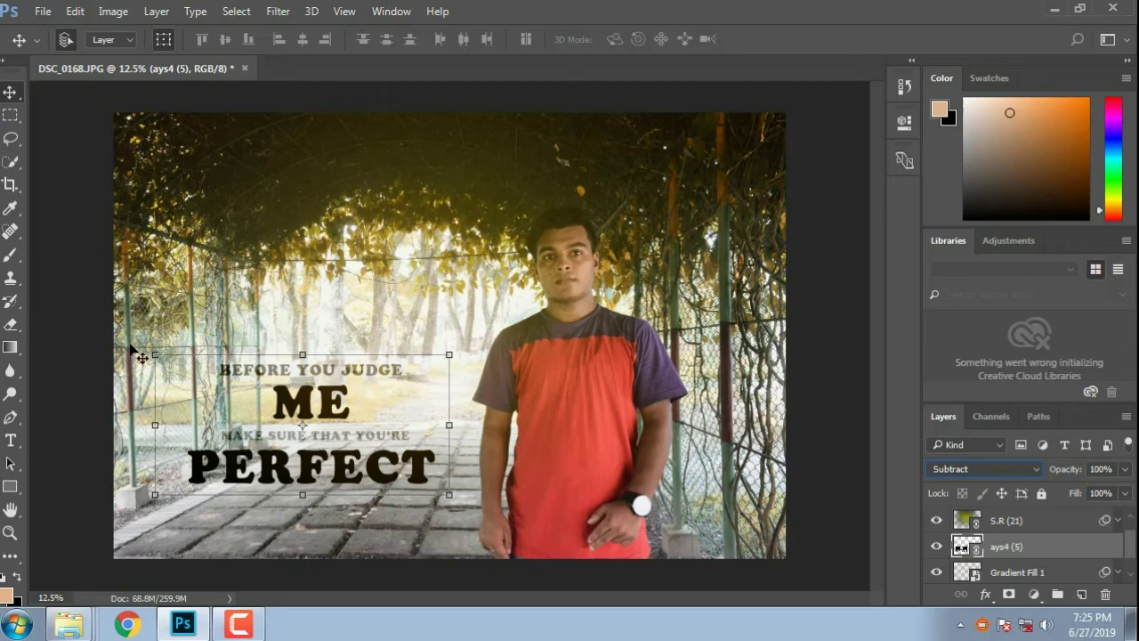
# - Scale the ays4 (5) quote to 91.22% width and 70.96% height and move it slightly lower on the path
pyautogui.moveTo(153, 353); pyautogui.dragTo(181, 396)
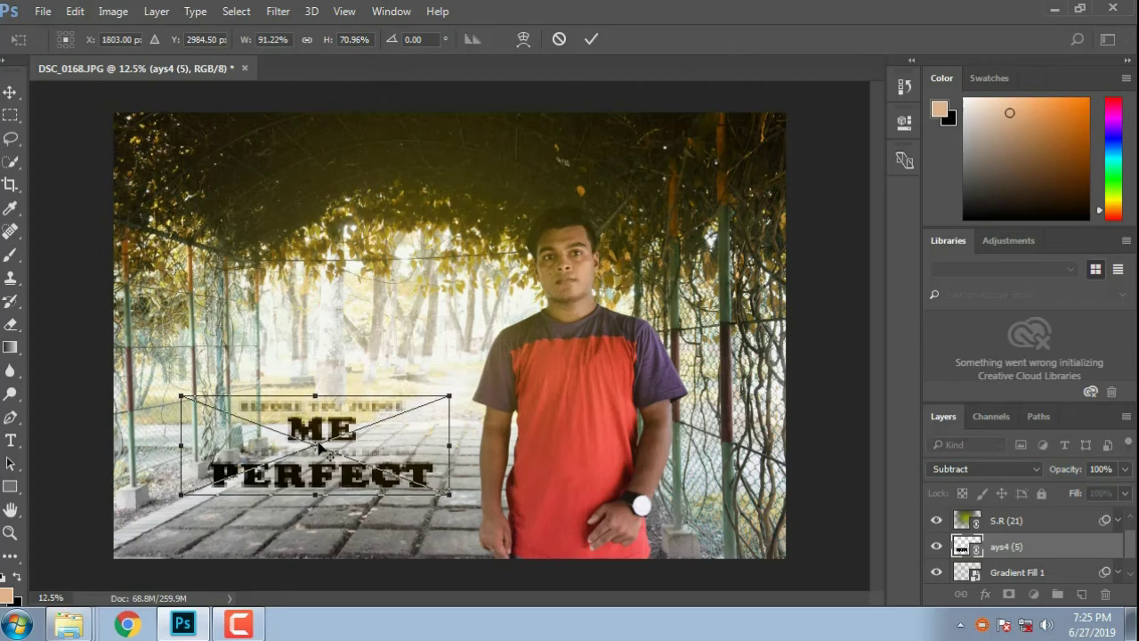
pyautogui.moveTo(326, 444); pyautogui.dragTo(324, 459)
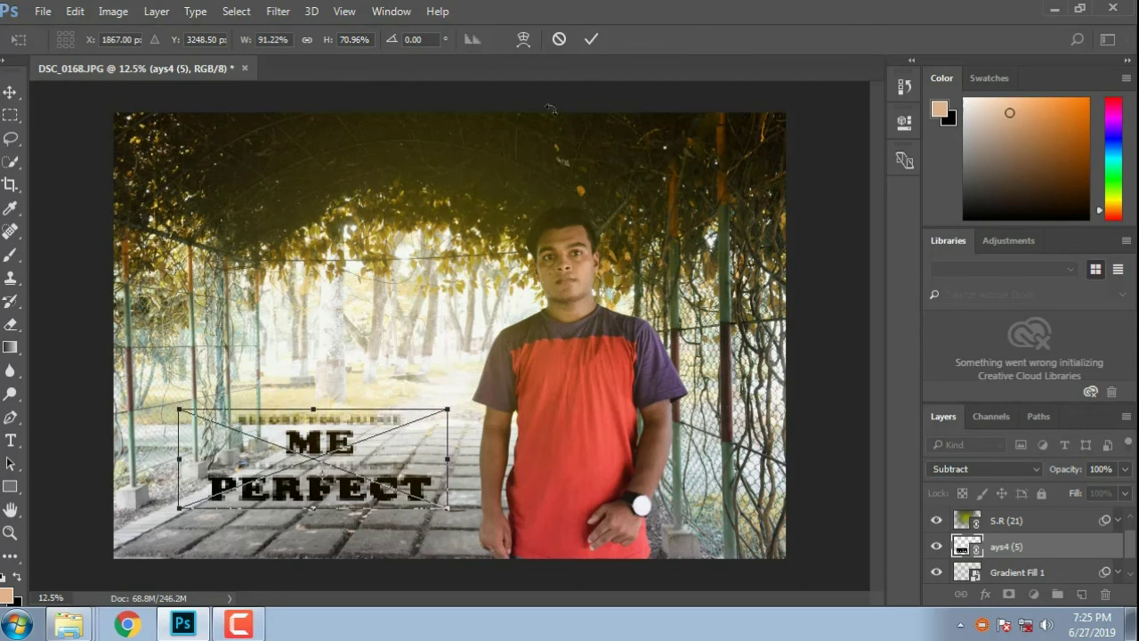
pyautogui.click(591, 41)
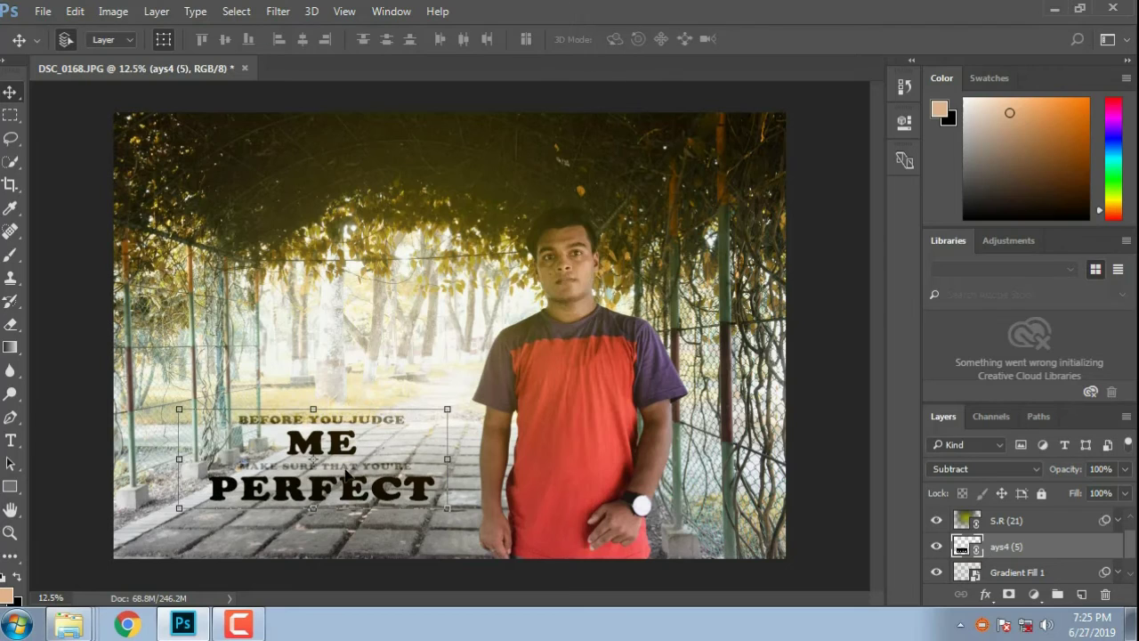
# - Select Layer 0 and set the Brush tool to size 90 and 4% opacity for retouching the face
pyautogui.scroll(-1, 1135, 553)
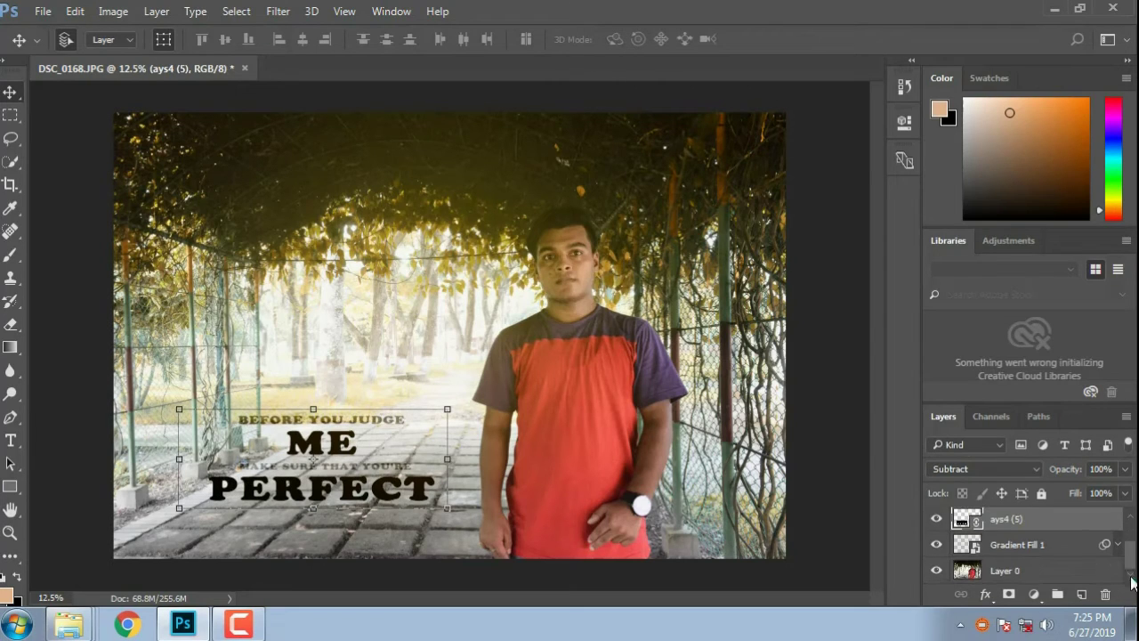
pyautogui.click(1015, 570)
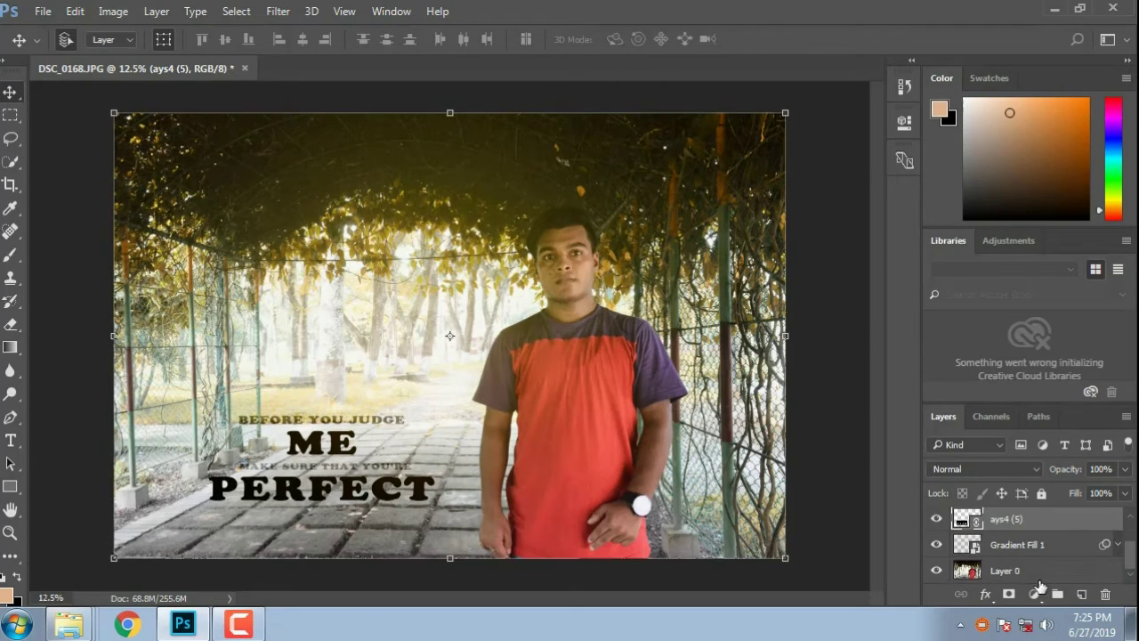
pyautogui.click(10, 255)
pyautogui.click(93, 259)
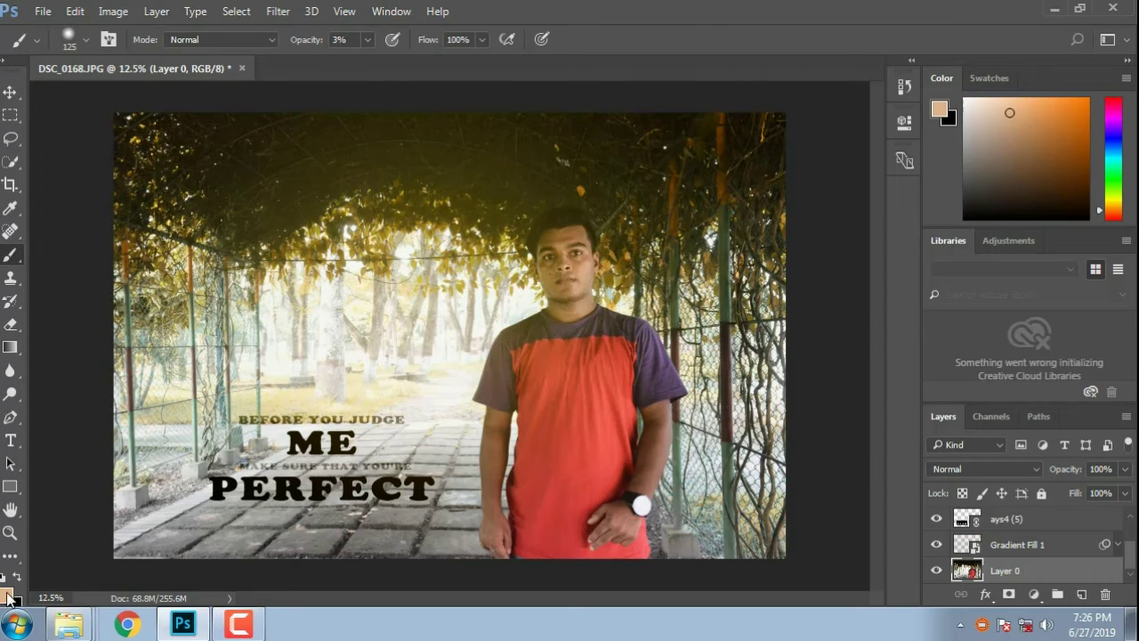
pyautogui.scroll(8, 517, 212)
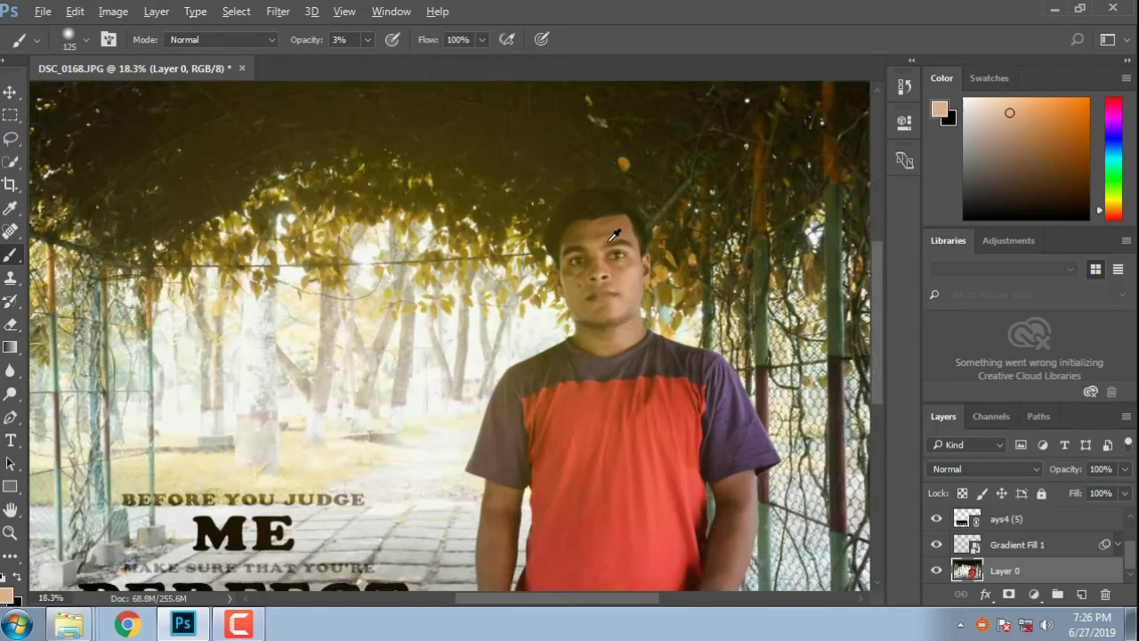
pyautogui.moveTo(668, 297); pyautogui.dragTo(567, 308)
pyautogui.scroll(5, 566, 306)
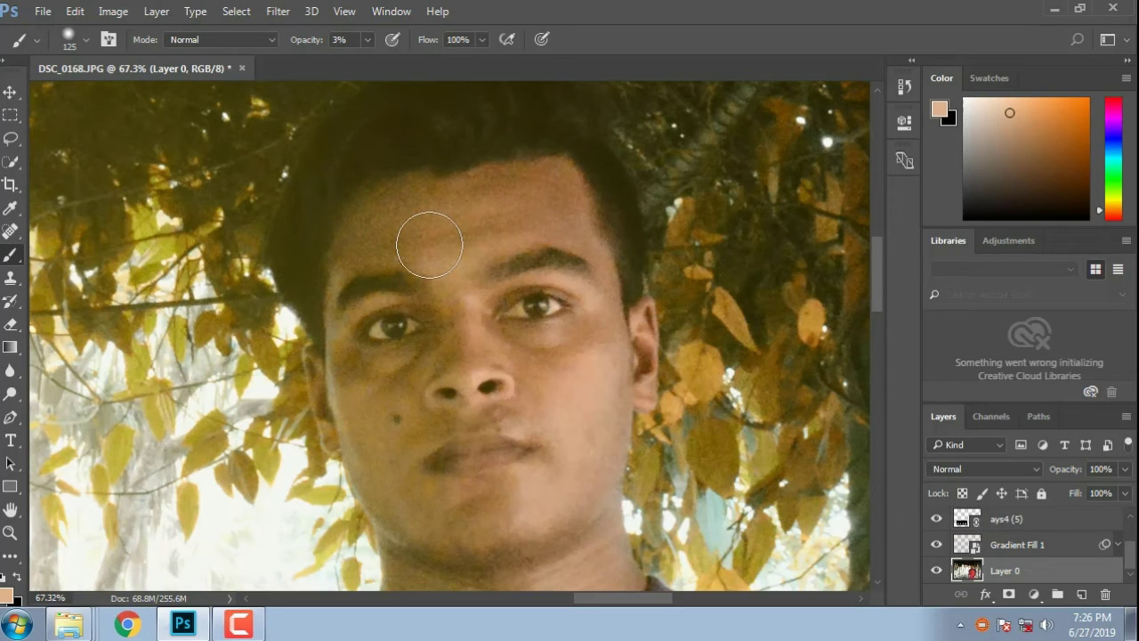
pyautogui.press('[')
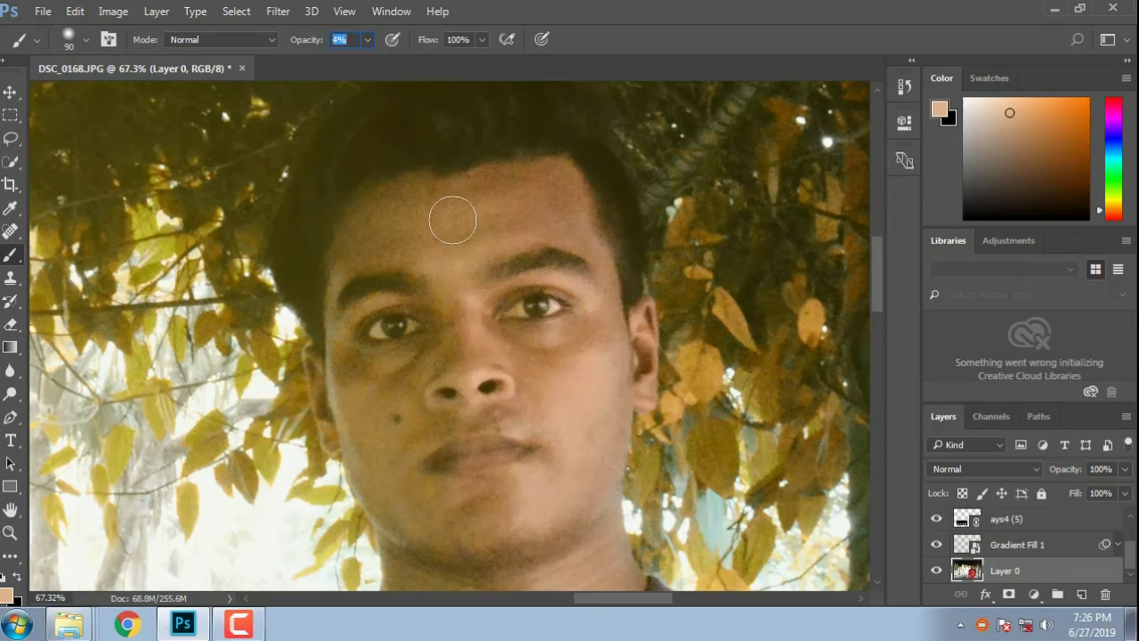
# - Brush the light skin tone softly over the man's forehead and face on Layer 0 to even out the skin
pyautogui.moveTo(480, 228); pyautogui.dragTo(405, 243)
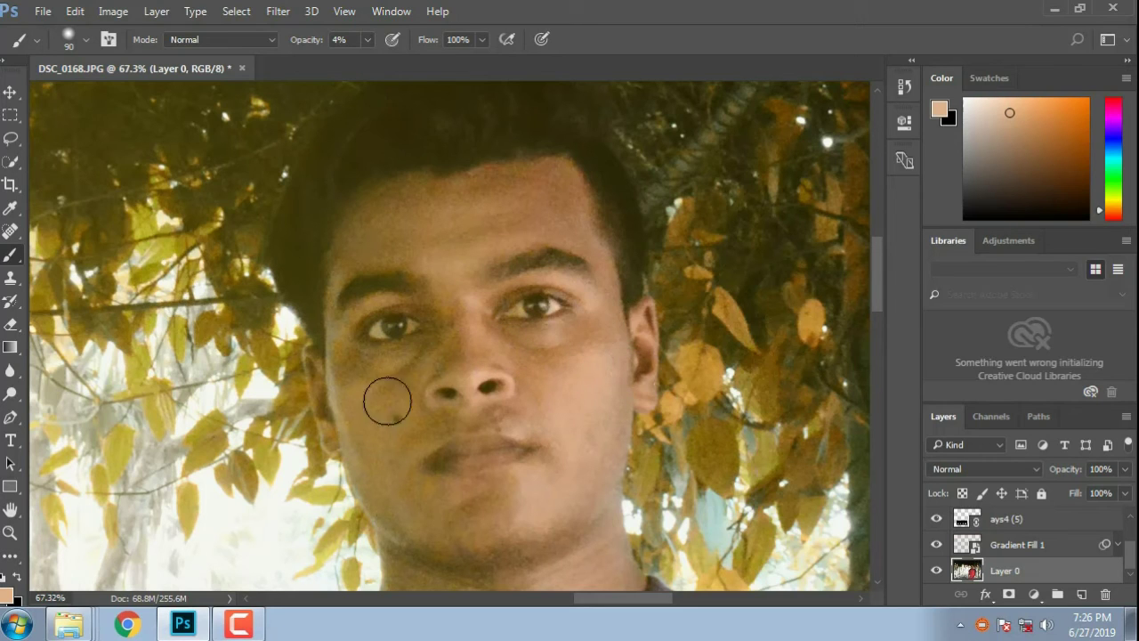
pyautogui.scroll(-3, 400, 445)
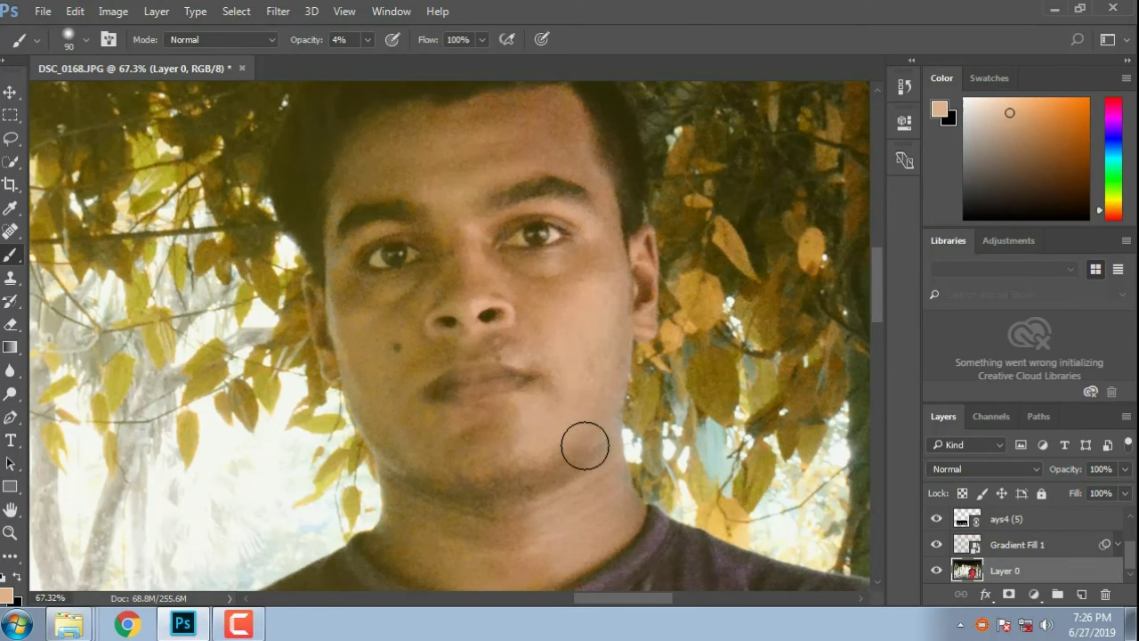
pyautogui.scroll(-2, 400, 494)
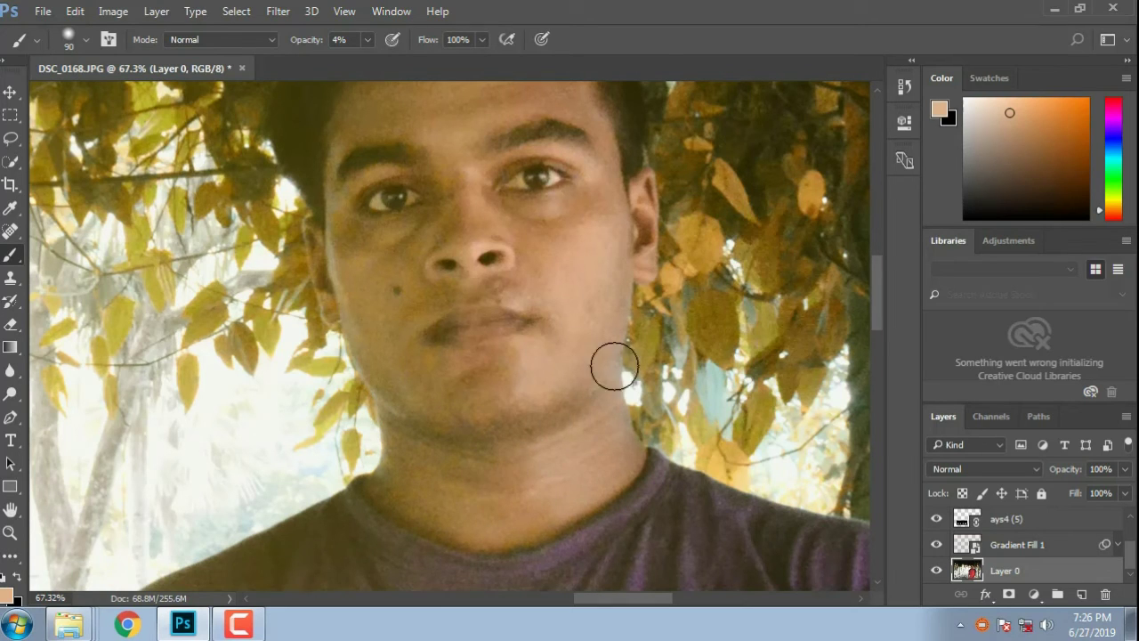
pyautogui.scroll(2, 614, 366)
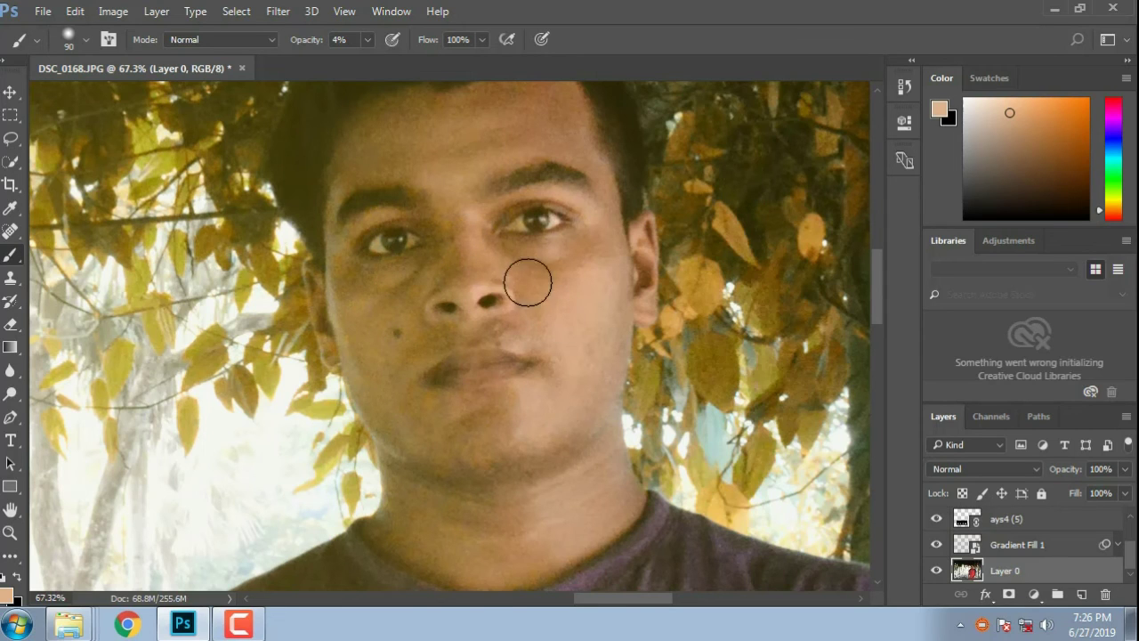
pyautogui.scroll(3, 543, 232)
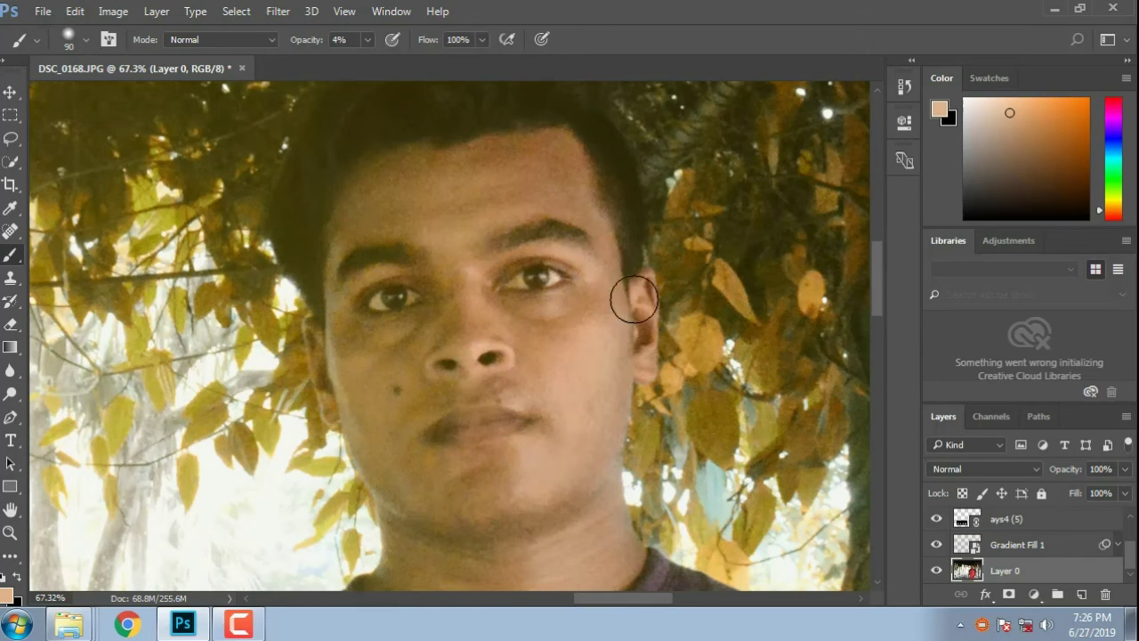
pyautogui.scroll(-5, 409, 506)
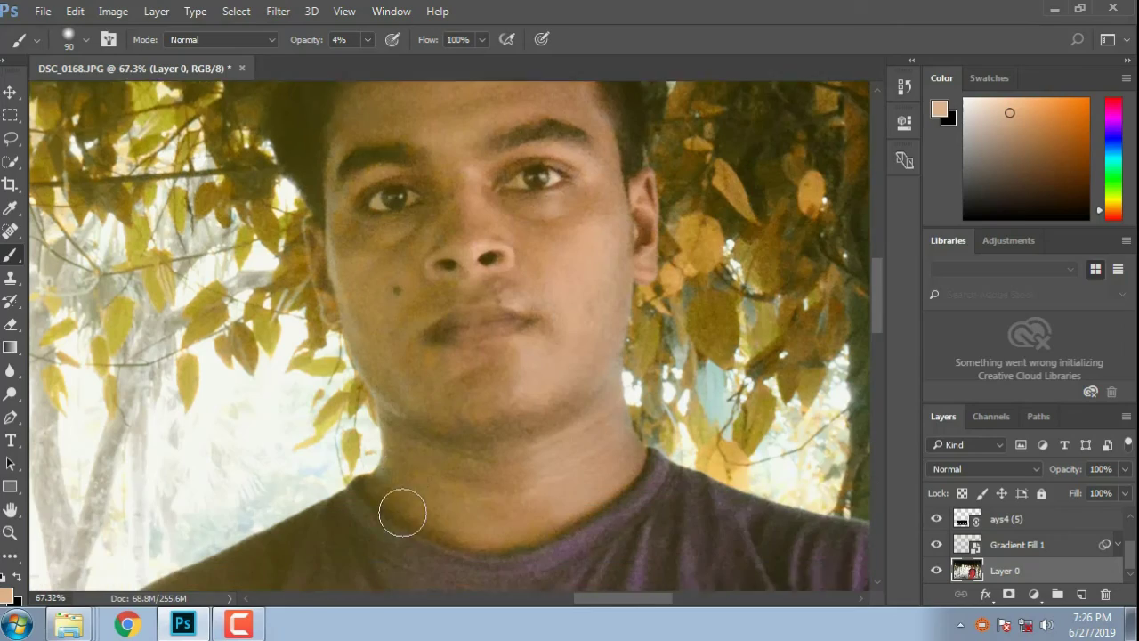
pyautogui.scroll(-8, 411, 458)
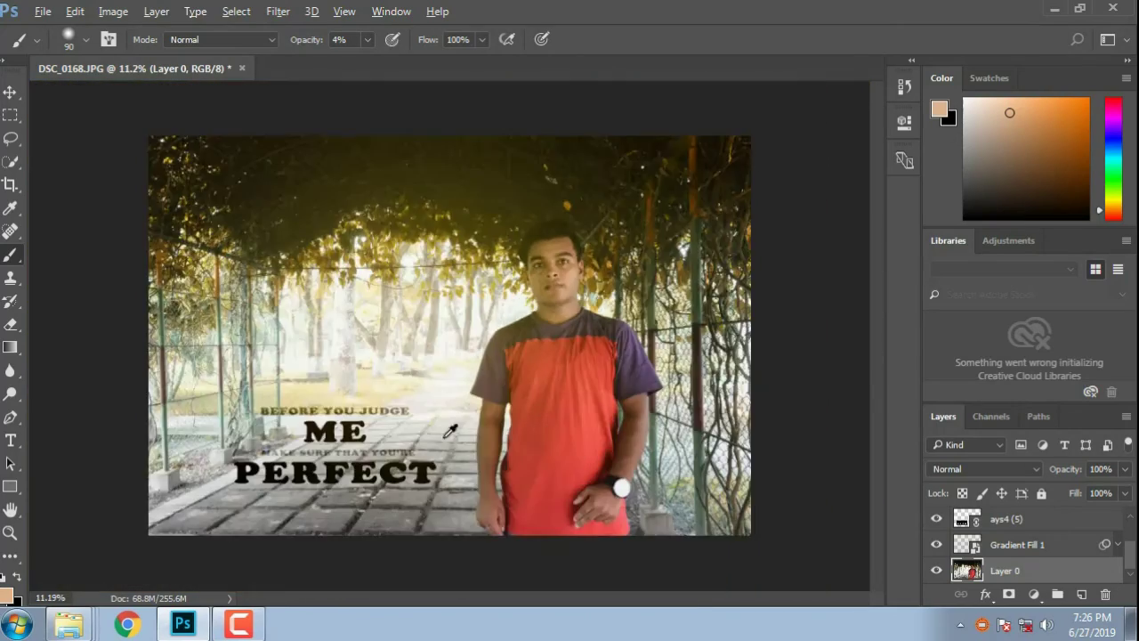
pyautogui.scroll(4, 575, 241)
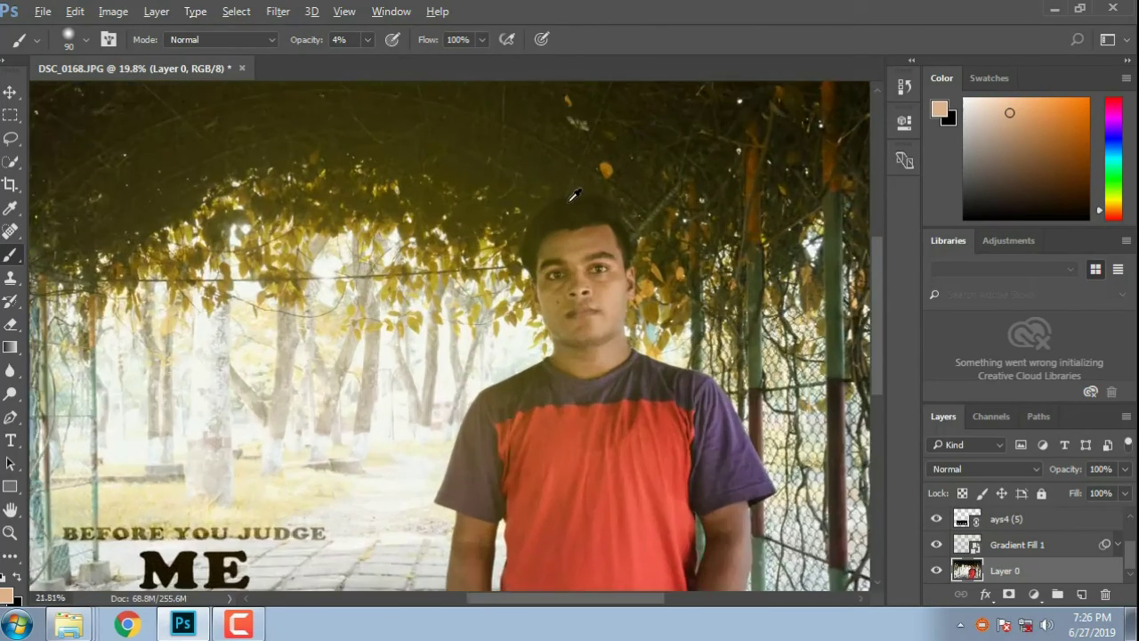
pyautogui.scroll(2, 593, 270)
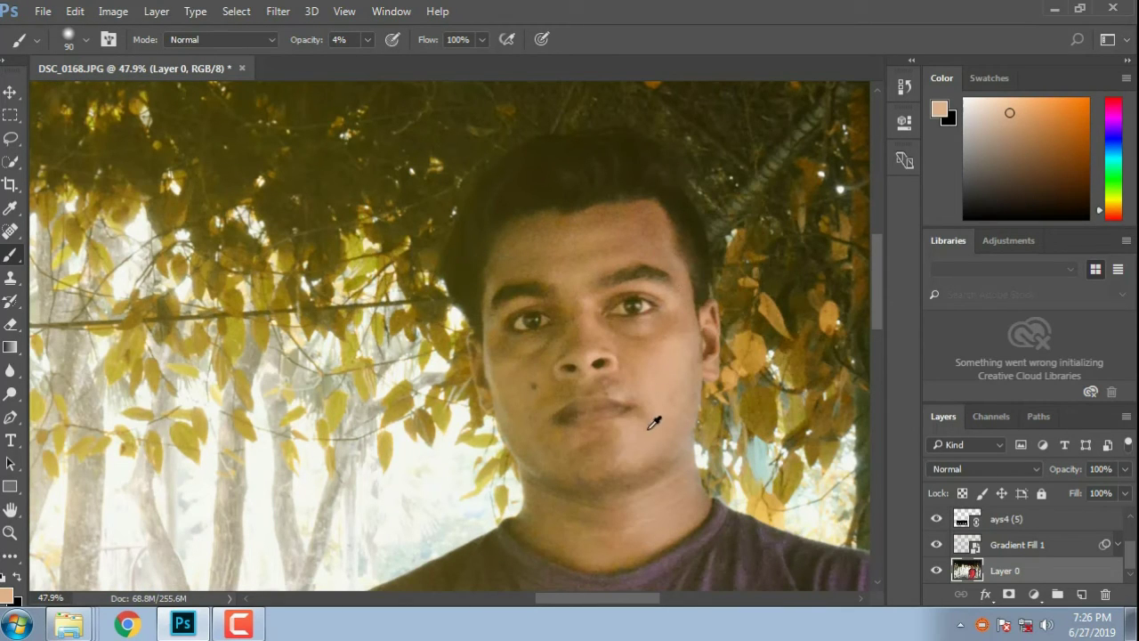
pyautogui.scroll(-6, 654, 425)
pyautogui.scroll(2, 513, 260)
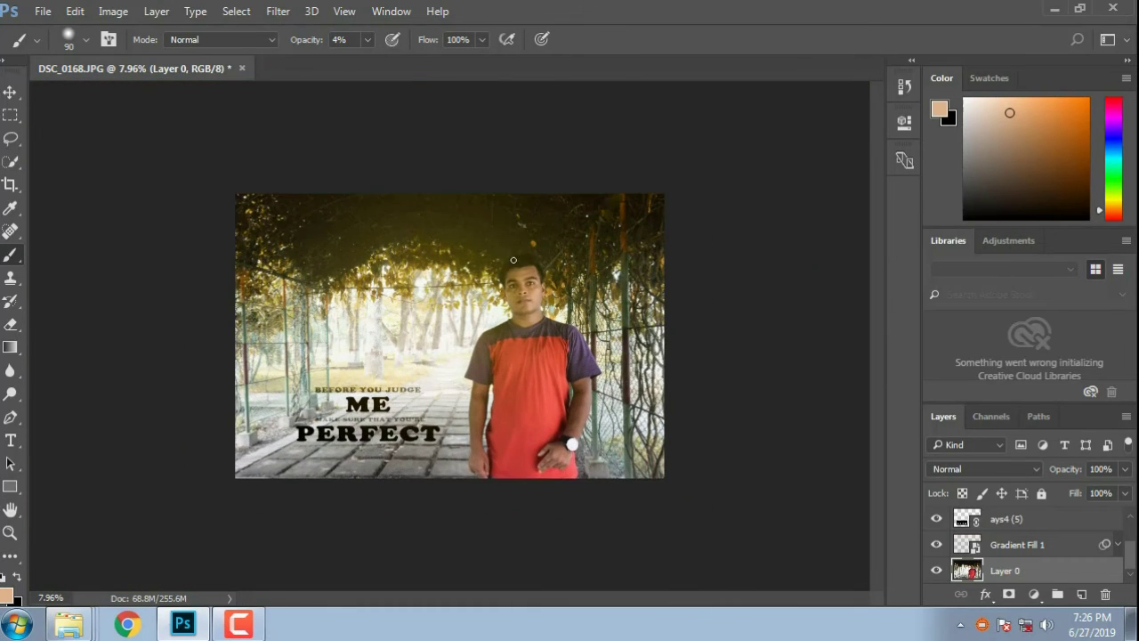
pyautogui.scroll(1, 513, 260)
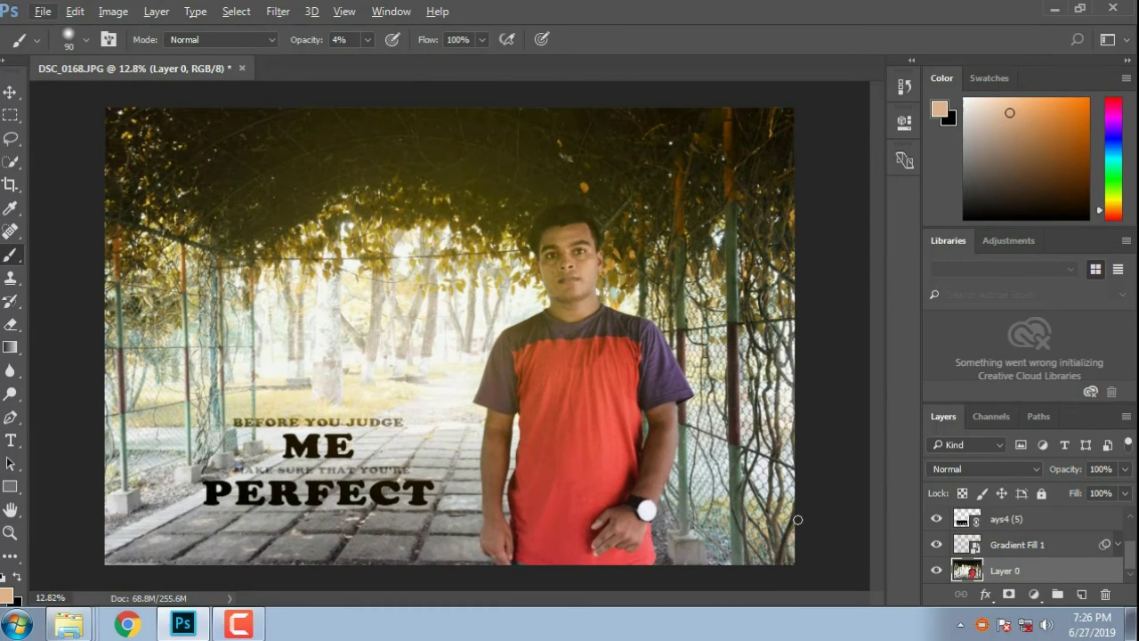